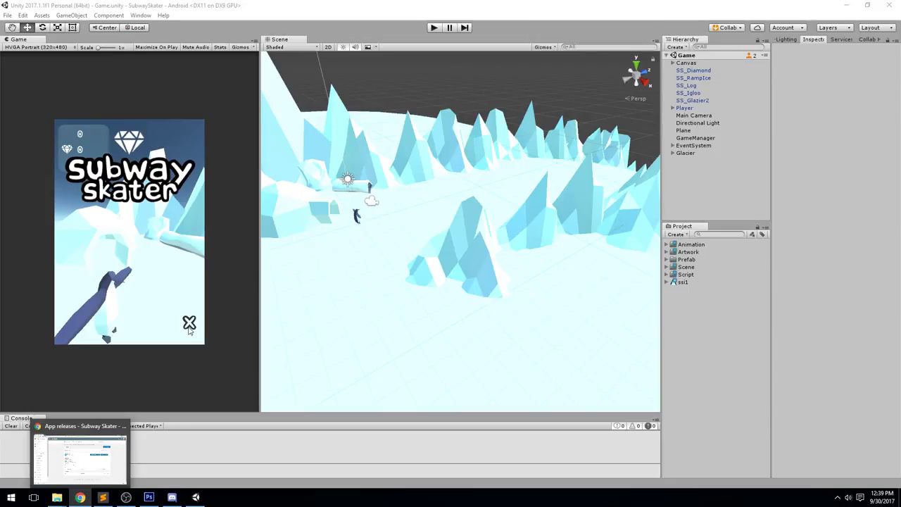
Switch from Unity to the browser showing Subway Skater's Alpha release page
{"action": "left_click", "coordinate": [70, 439]}
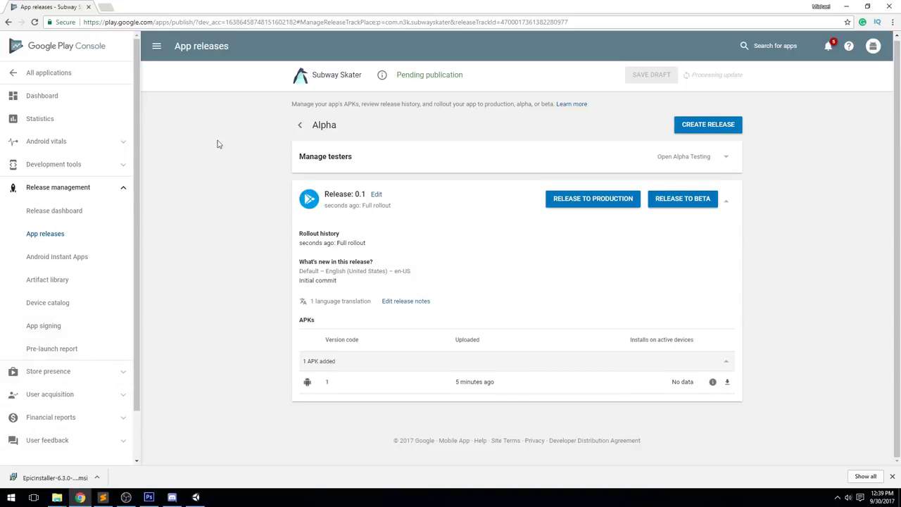
{"action": "left_click_drag", "start_coordinate": [404, 77], "coordinate": [464, 76]}
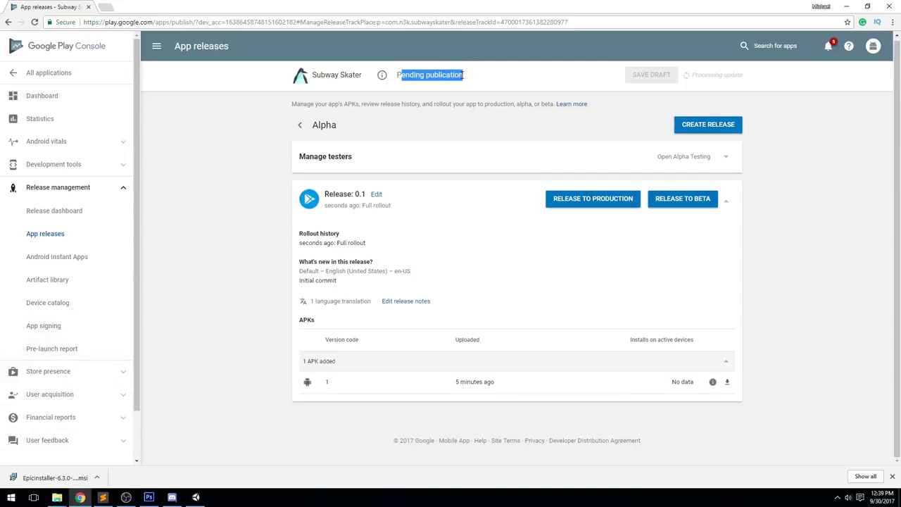
{"action": "left_click", "coordinate": [491, 85]}
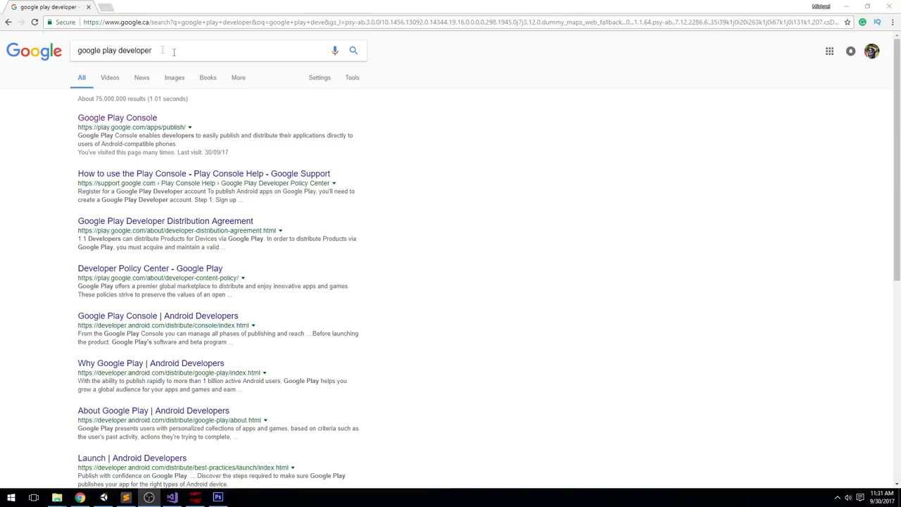
Follow the Google Play Console search result to reach the All applications list
{"action": "left_click_drag", "start_coordinate": [209, 65], "coordinate": [2, 44]}
{"action": "triple_click", "coordinate": [206, 50]}
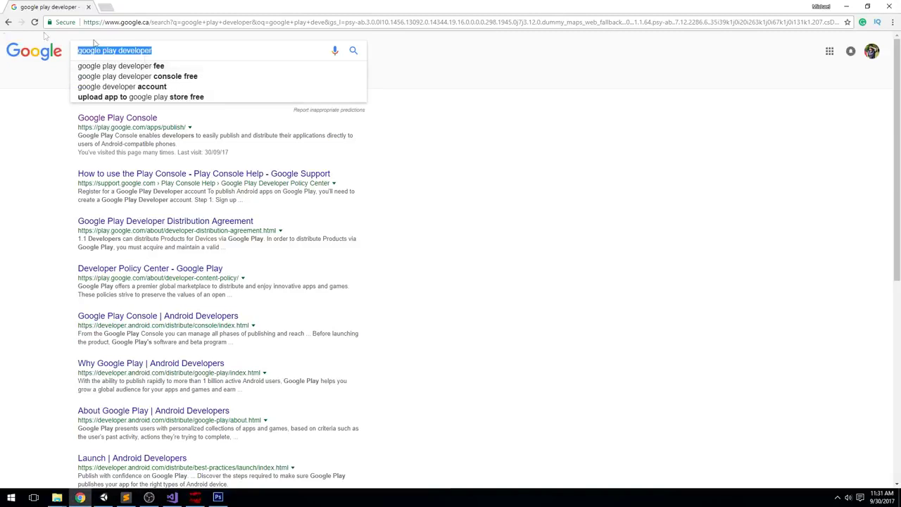
{"action": "left_click", "coordinate": [166, 97]}
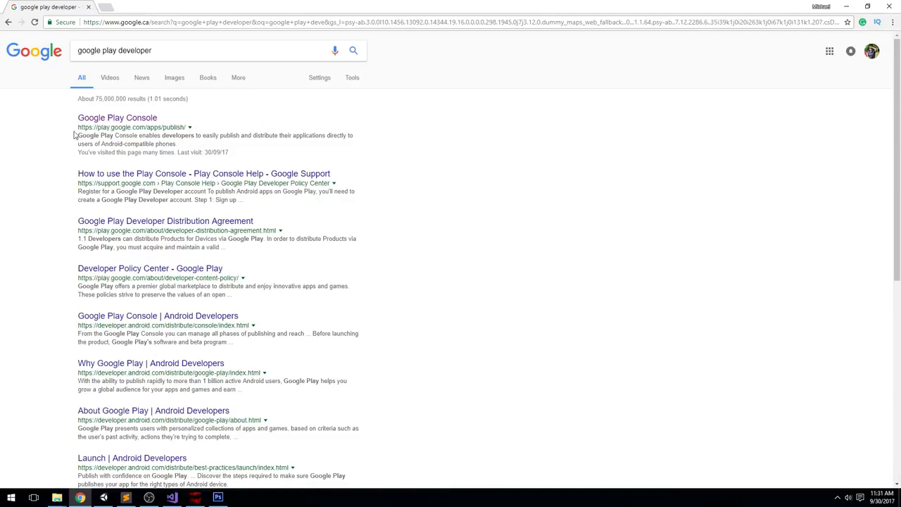
{"action": "mouse_move", "coordinate": [78, 127]}
{"action": "left_mouse_down"}
{"action": "mouse_move", "coordinate": [185, 127]}
{"action": "mouse_move", "coordinate": [79, 127]}
{"action": "left_mouse_up"}
{"action": "left_click", "coordinate": [118, 120]}
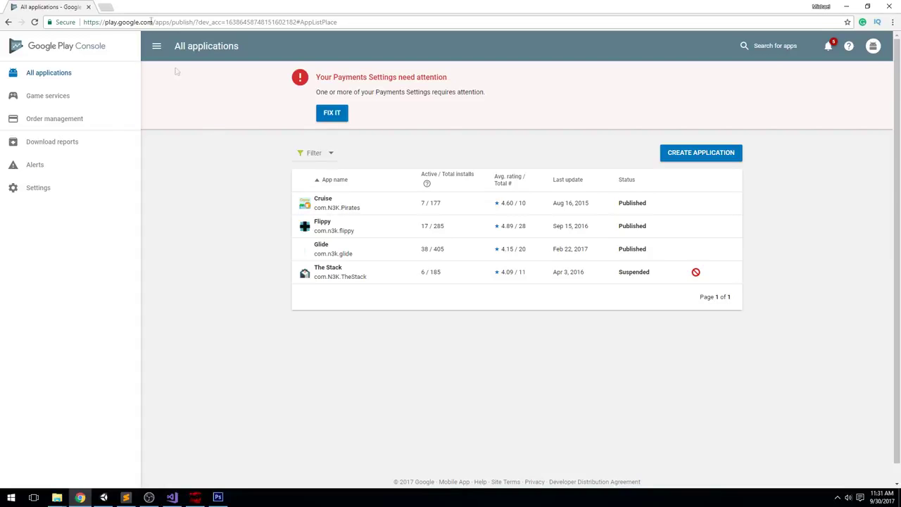
Create a new app titled 'Subway Skater' with English (United States) as default language
{"action": "left_click", "coordinate": [32, 73]}
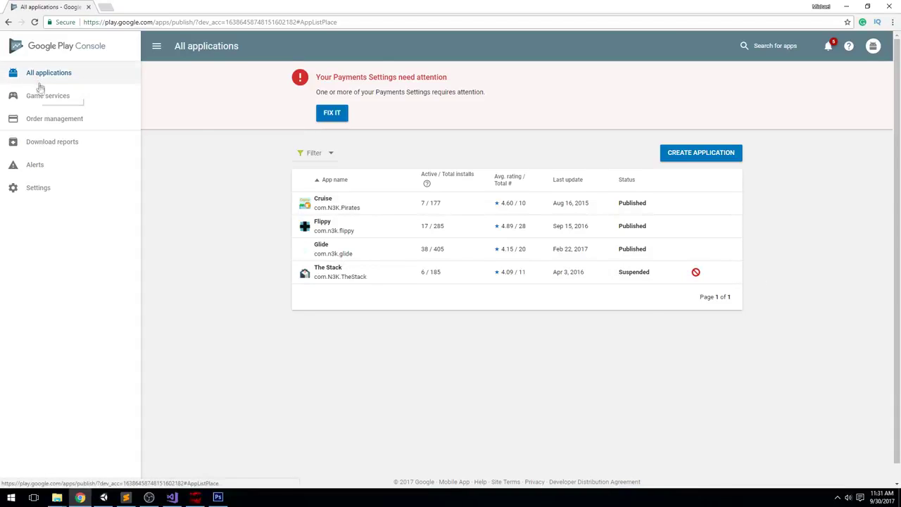
{"action": "left_click", "coordinate": [706, 155]}
{"action": "left_click", "coordinate": [400, 223]}
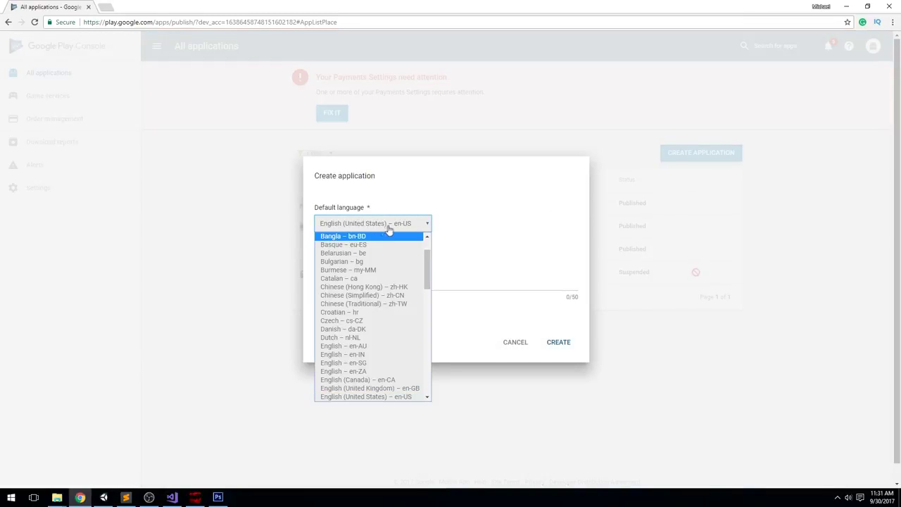
{"action": "left_click", "coordinate": [328, 209]}
{"action": "left_click", "coordinate": [363, 285]}
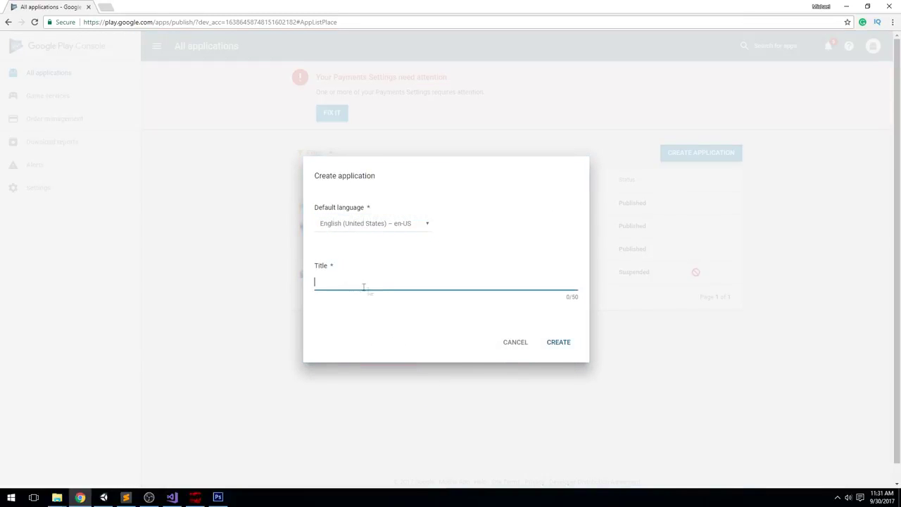
{"action": "type", "text": "Subway Skater"}
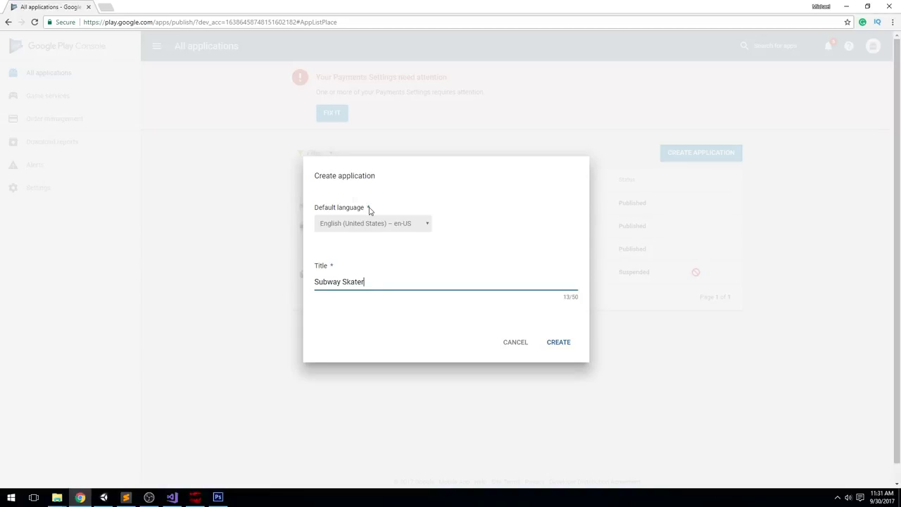
{"action": "left_click", "coordinate": [560, 344]}
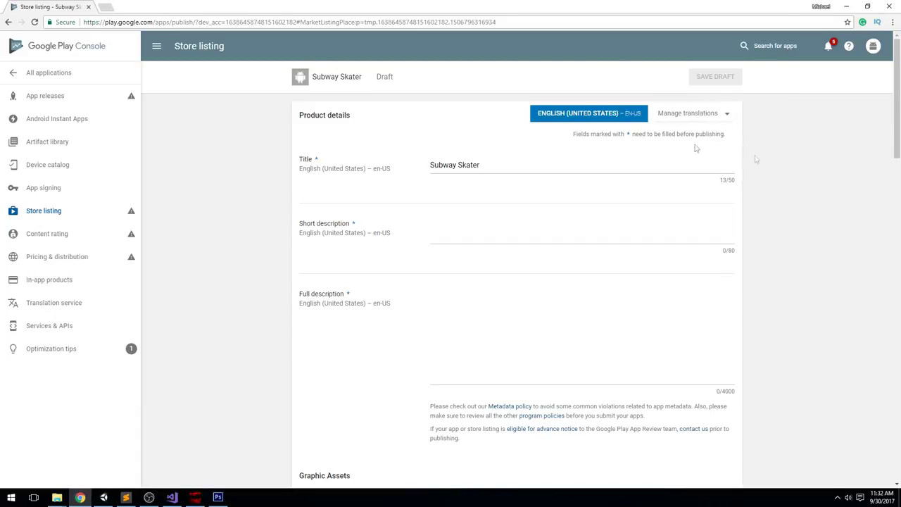
Enter the short description 'You're a Pingu running free', correcting Pingu's capitalisation
{"action": "left_click", "coordinate": [714, 118]}
{"action": "left_click", "coordinate": [464, 232]}
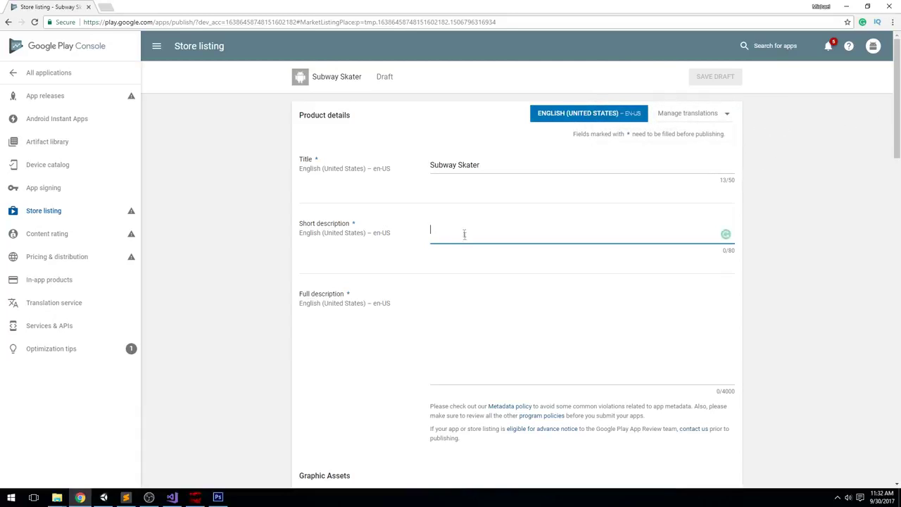
{"action": "type", "text": "Y"}
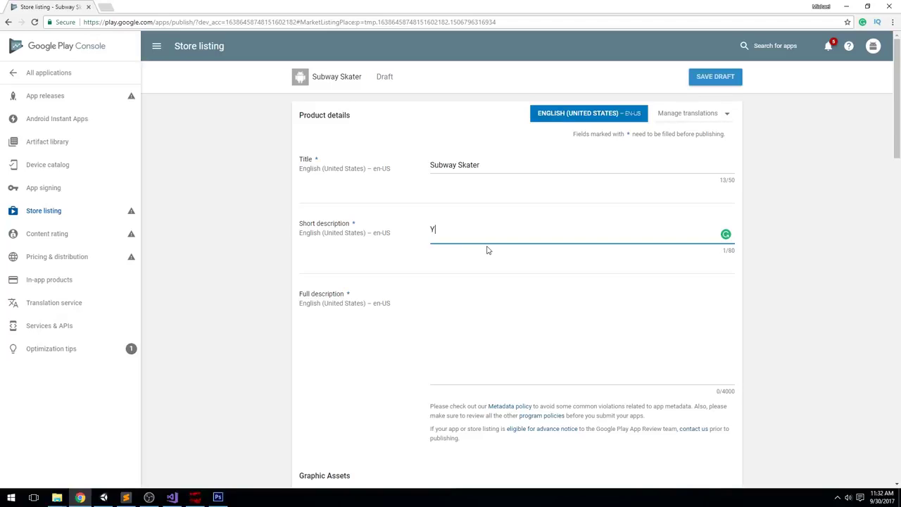
{"action": "type", "text": "ourre "}
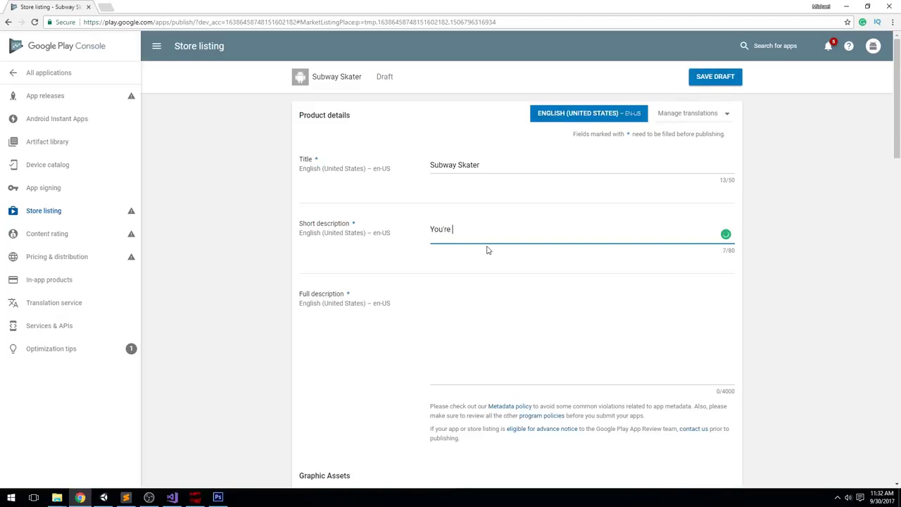
{"action": "type", "text": "a pingu running free"}
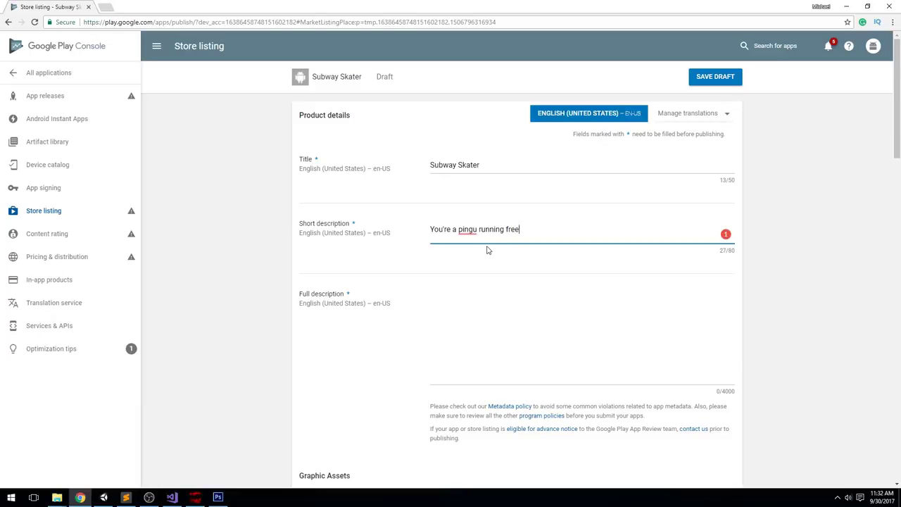
{"action": "right_click", "coordinate": [466, 230]}
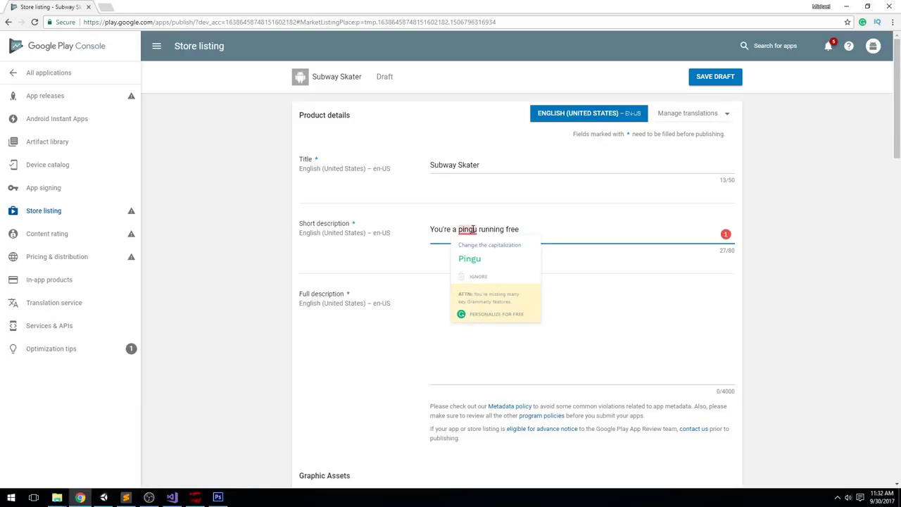
{"action": "left_click", "coordinate": [466, 258]}
Copy the short description text into the Full description field
{"action": "scroll", "coordinate": [753, 288], "scroll_direction": "down", "scroll_amount": 2}
{"action": "left_click", "coordinate": [527, 226]}
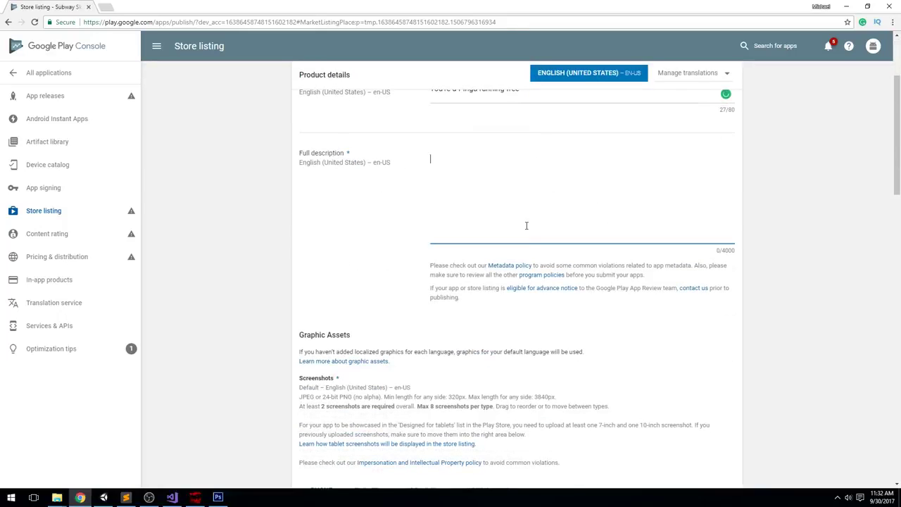
{"action": "scroll", "coordinate": [771, 267], "scroll_direction": "up", "scroll_amount": 1}
{"action": "triple_click", "coordinate": [539, 185]}
{"action": "key", "text": "ctrl+c"}
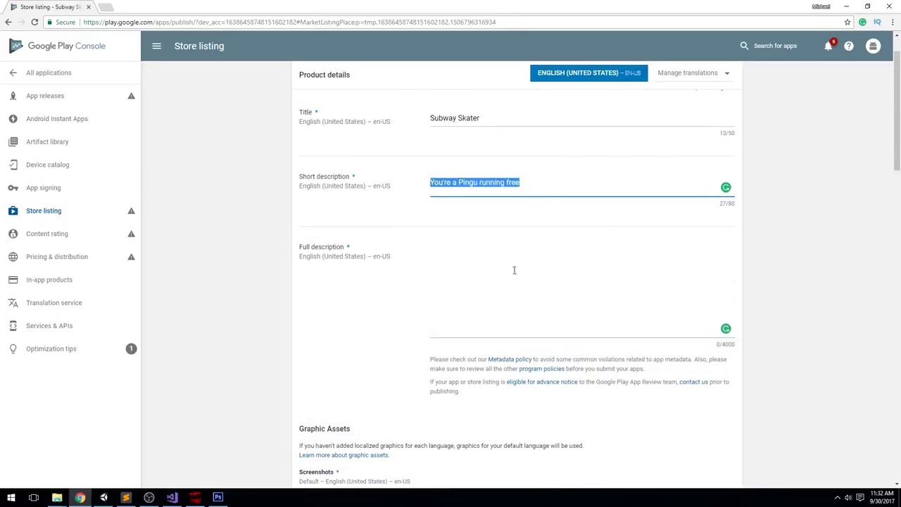
{"action": "left_click", "coordinate": [514, 268]}
{"action": "key", "text": "ctrl+v"}
Scroll through the Graphic Assets section, reviewing its empty image slots
{"action": "scroll", "coordinate": [287, 317], "scroll_direction": "down", "scroll_amount": 4}
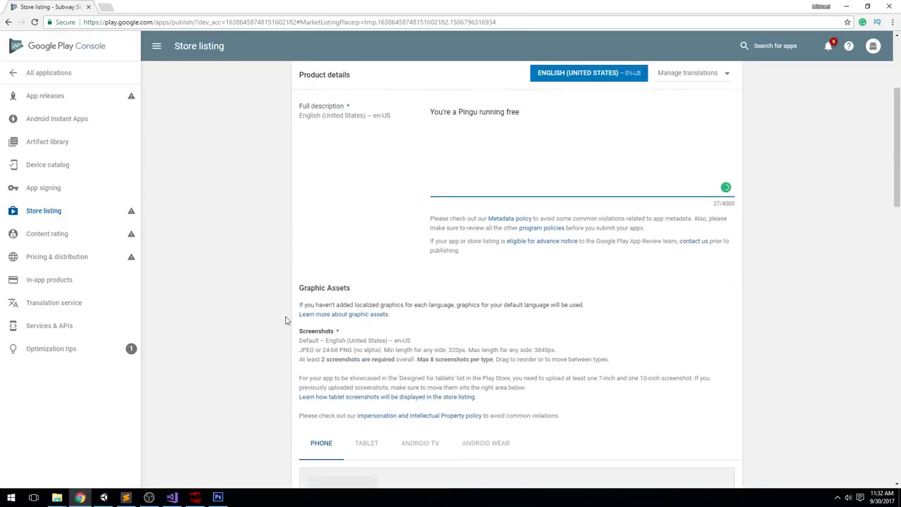
{"action": "left_click_drag", "start_coordinate": [301, 150], "coordinate": [381, 150]}
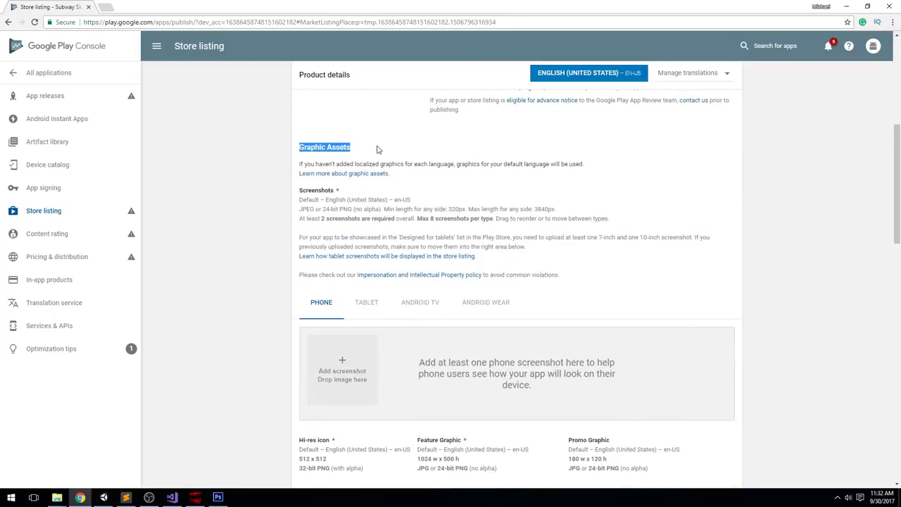
{"action": "left_click", "coordinate": [384, 155]}
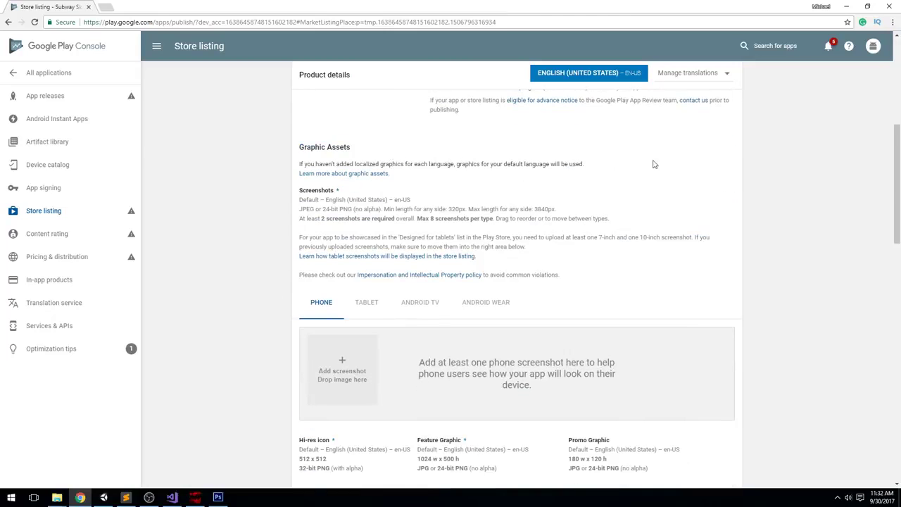
{"action": "left_click_drag", "start_coordinate": [594, 164], "coordinate": [287, 166]}
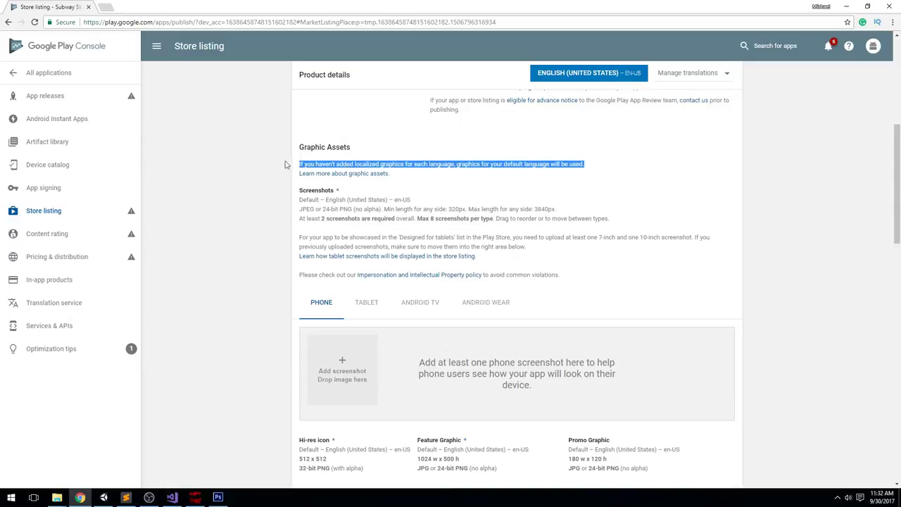
{"action": "left_click", "coordinate": [392, 163]}
{"action": "scroll", "coordinate": [365, 218], "scroll_direction": "down", "scroll_amount": 3}
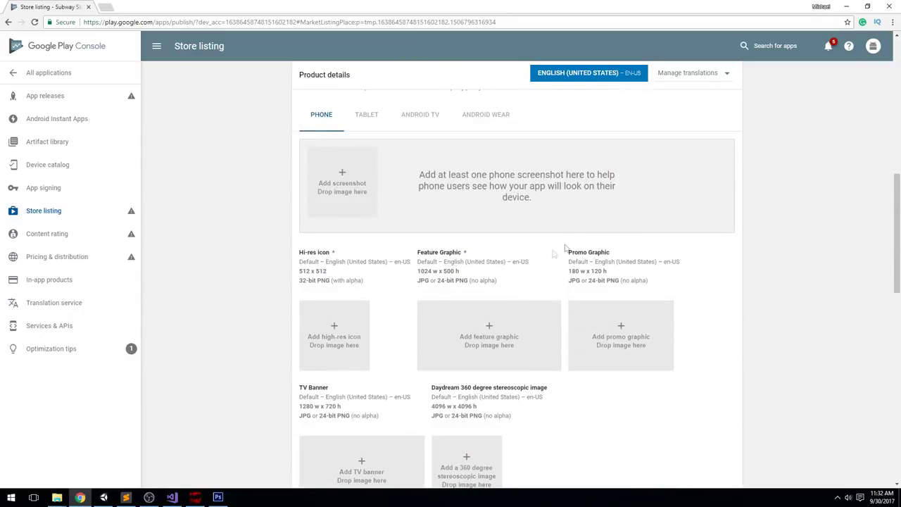
{"action": "scroll", "coordinate": [459, 239], "scroll_direction": "down", "scroll_amount": 3}
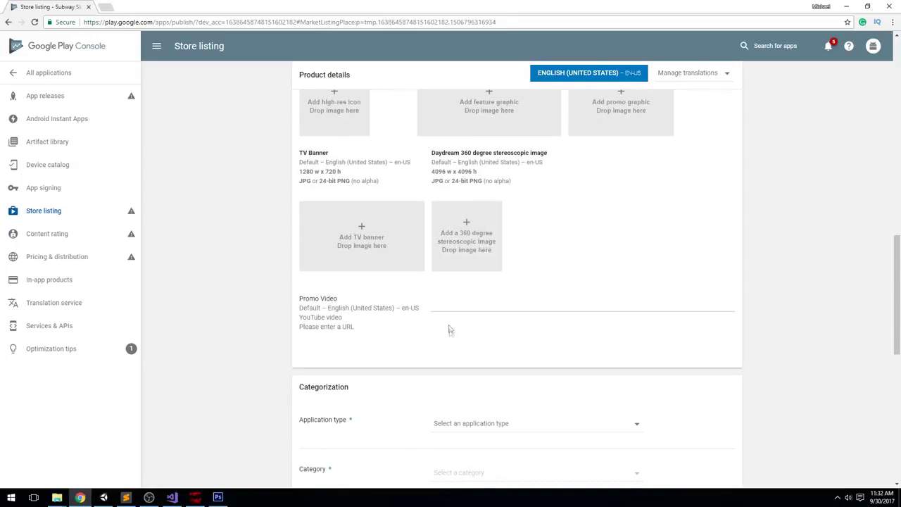
{"action": "scroll", "coordinate": [448, 302], "scroll_direction": "down", "scroll_amount": 1}
{"action": "scroll", "coordinate": [639, 344], "scroll_direction": "up", "scroll_amount": 3}
{"action": "scroll", "coordinate": [533, 243], "scroll_direction": "up", "scroll_amount": 4}
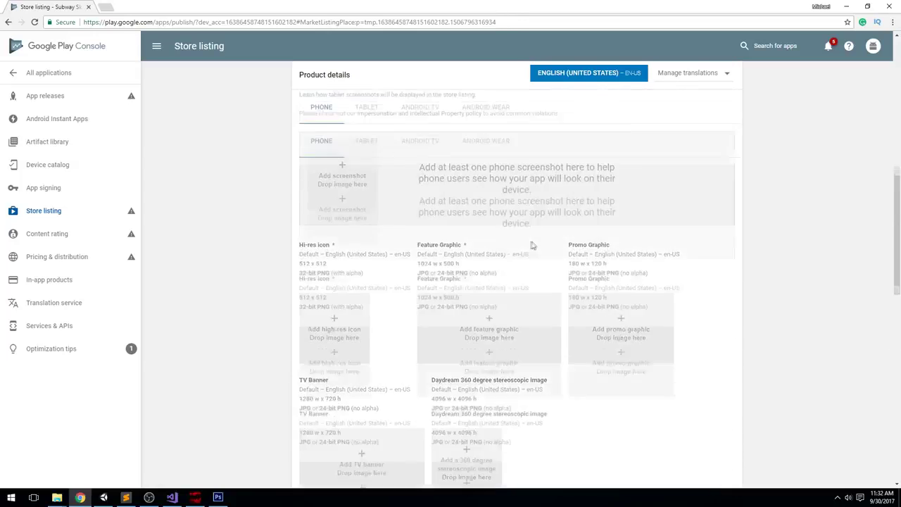
{"action": "scroll", "coordinate": [376, 197], "scroll_direction": "down", "scroll_amount": 2}
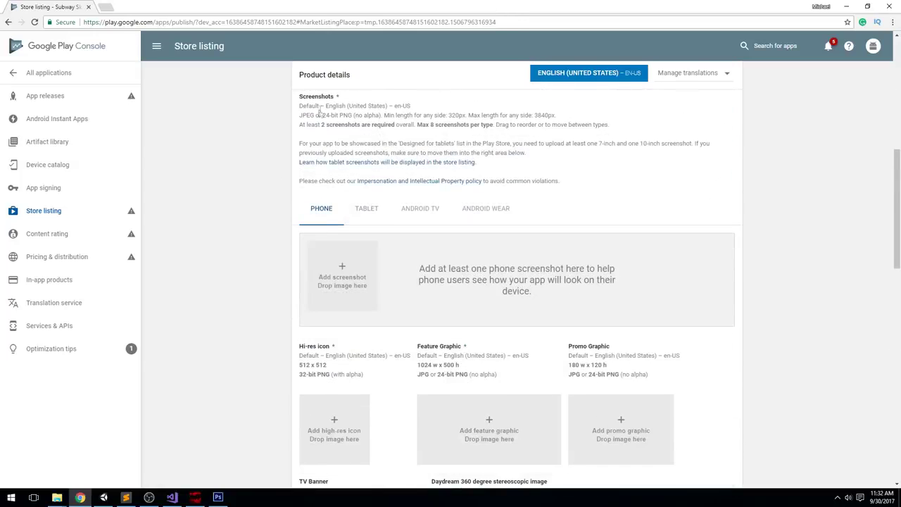
{"action": "scroll", "coordinate": [273, 281], "scroll_direction": "down", "scroll_amount": 5}
Set the application type to Games and the category to Action
{"action": "scroll", "coordinate": [273, 282], "scroll_direction": "down", "scroll_amount": 1}
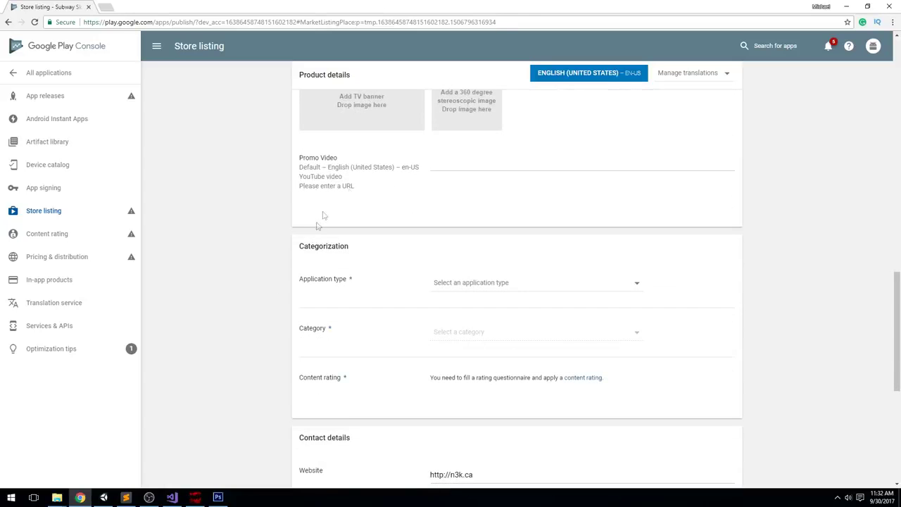
{"action": "left_click", "coordinate": [537, 284]}
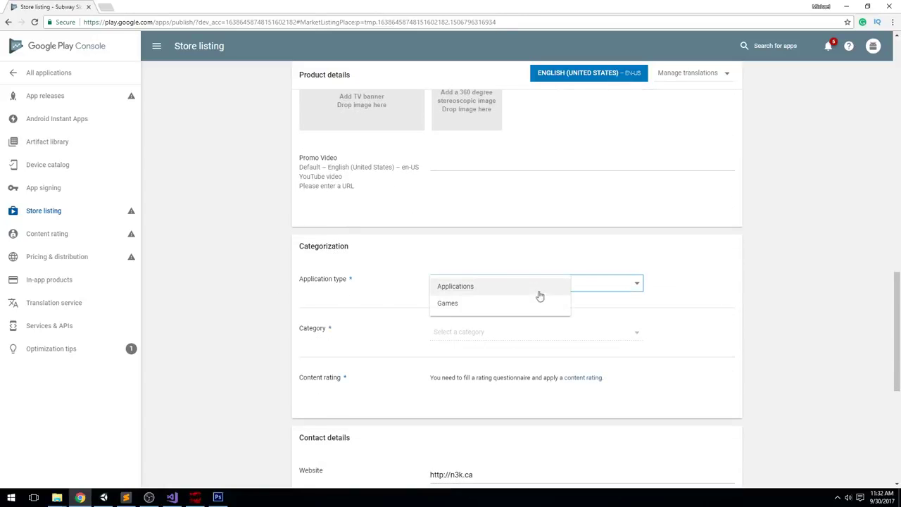
{"action": "left_click", "coordinate": [483, 303]}
{"action": "left_click", "coordinate": [477, 333]}
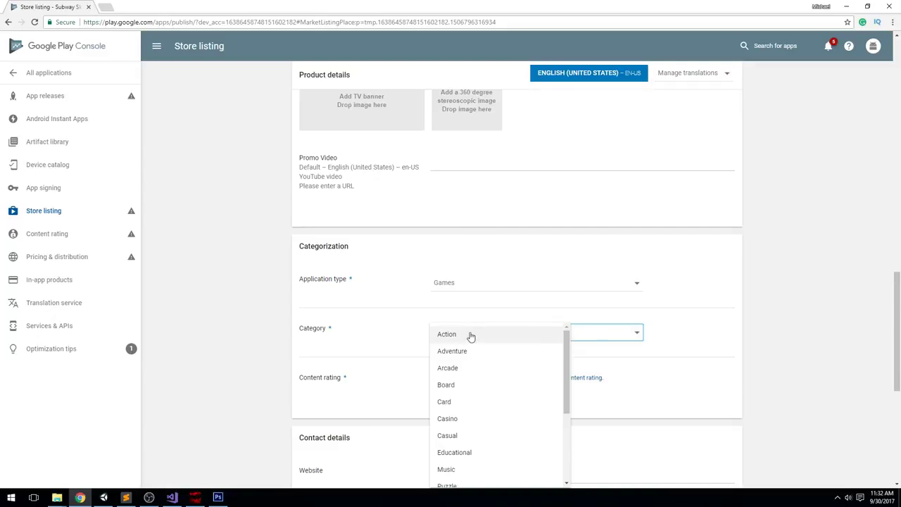
{"action": "left_click", "coordinate": [742, 326]}
{"action": "scroll", "coordinate": [741, 326], "scroll_direction": "down", "scroll_amount": 1}
{"action": "left_click", "coordinate": [513, 235]}
{"action": "scroll", "coordinate": [505, 303], "scroll_direction": "down", "scroll_amount": 2}
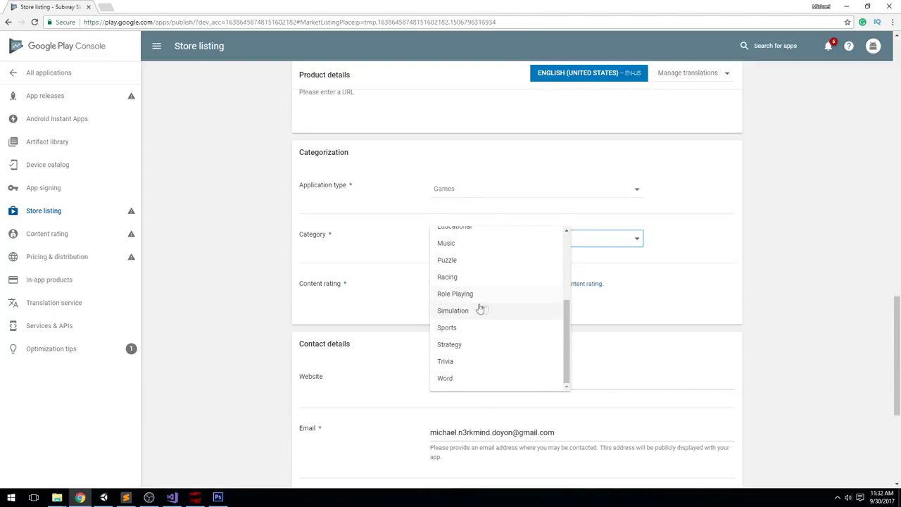
{"action": "scroll", "coordinate": [480, 299], "scroll_direction": "up", "scroll_amount": 1}
{"action": "scroll", "coordinate": [470, 292], "scroll_direction": "up", "scroll_amount": 2}
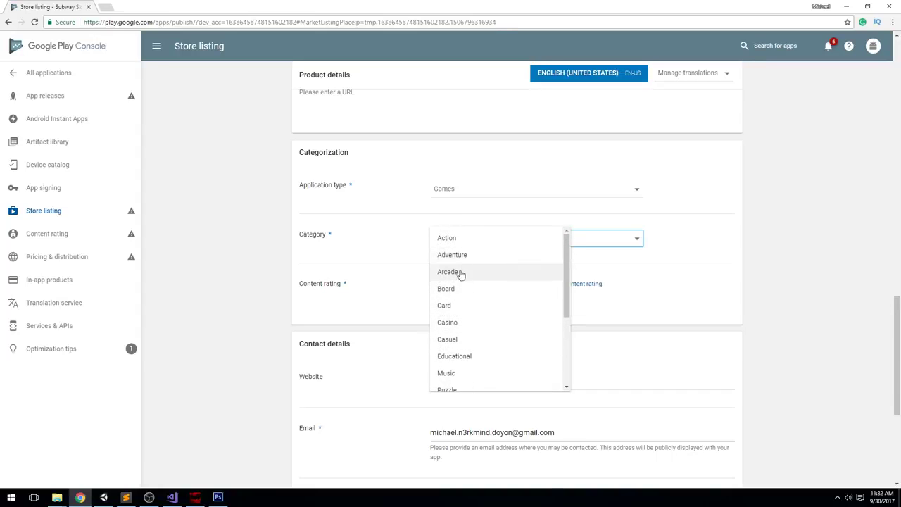
{"action": "left_click", "coordinate": [461, 240]}
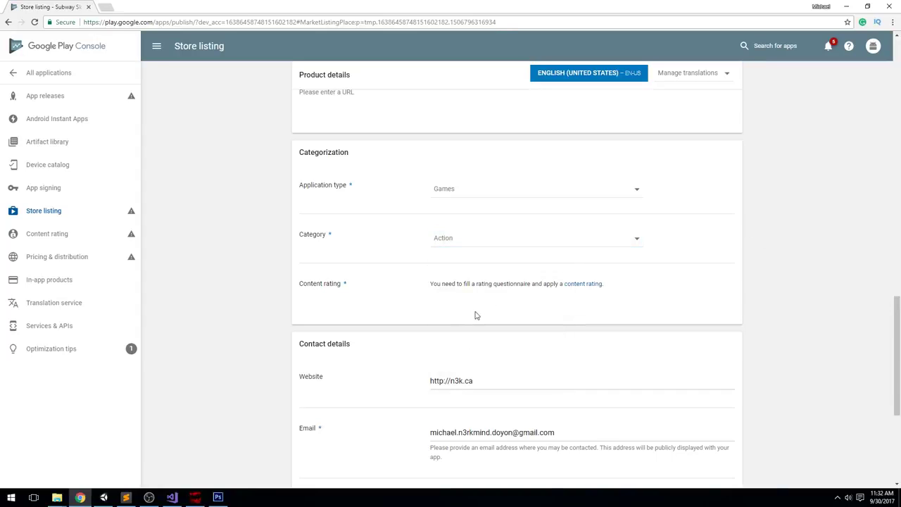
Review the contact details, save the store listing draft, and go to App releases
{"action": "scroll", "coordinate": [322, 293], "scroll_direction": "down", "scroll_amount": 1}
{"action": "left_click_drag", "start_coordinate": [624, 193], "coordinate": [427, 188]}
{"action": "scroll", "coordinate": [458, 185], "scroll_direction": "down", "scroll_amount": 2}
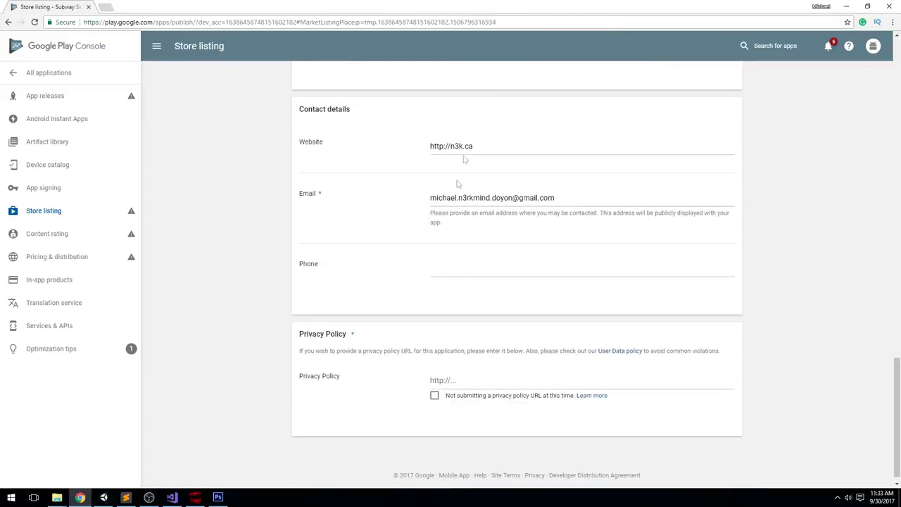
{"action": "left_click", "coordinate": [578, 206]}
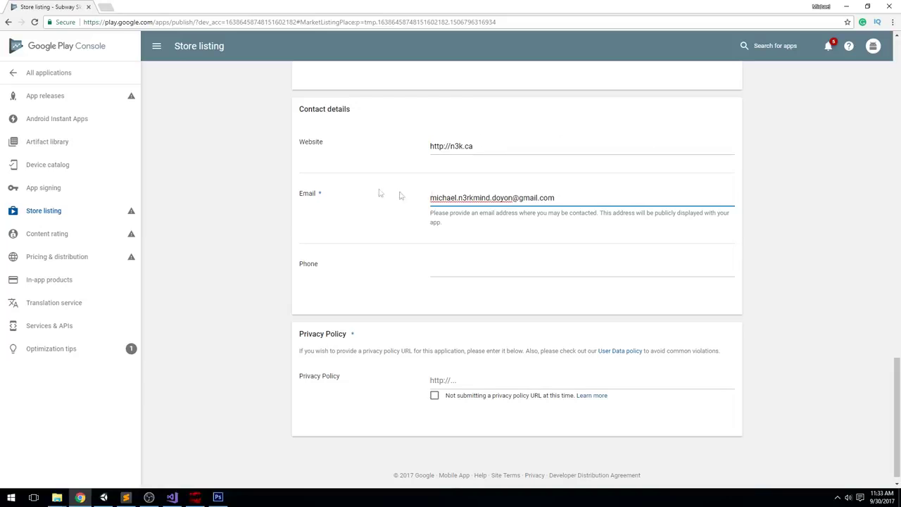
{"action": "left_click", "coordinate": [720, 213]}
{"action": "scroll", "coordinate": [523, 252], "scroll_direction": "down", "scroll_amount": 1}
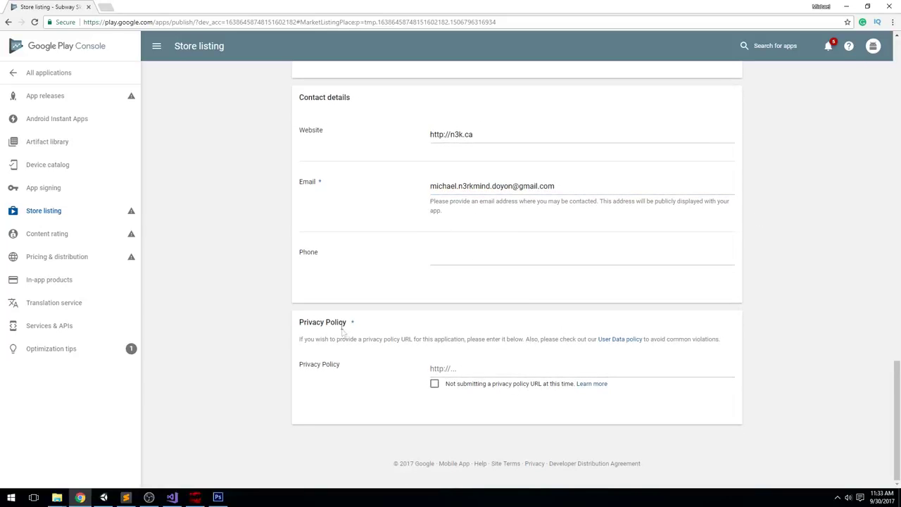
{"action": "scroll", "coordinate": [782, 177], "scroll_direction": "up", "scroll_amount": 15}
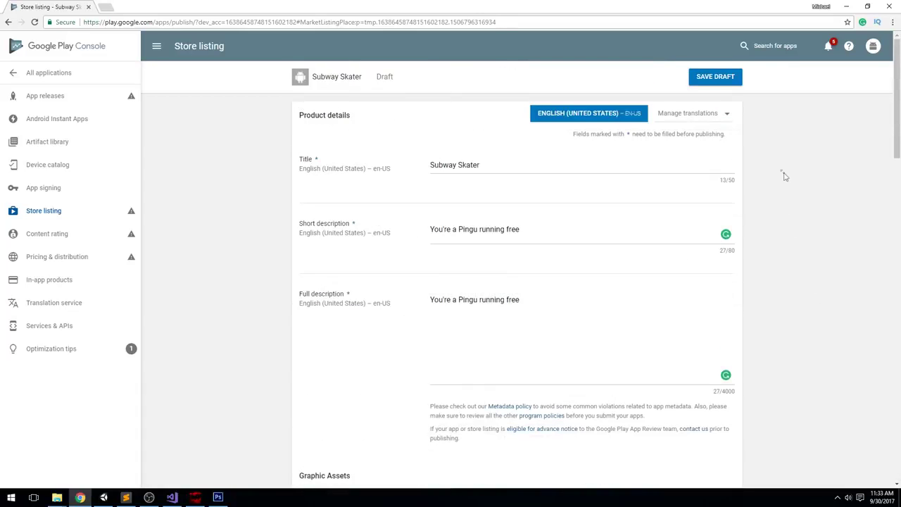
{"action": "left_click", "coordinate": [715, 76]}
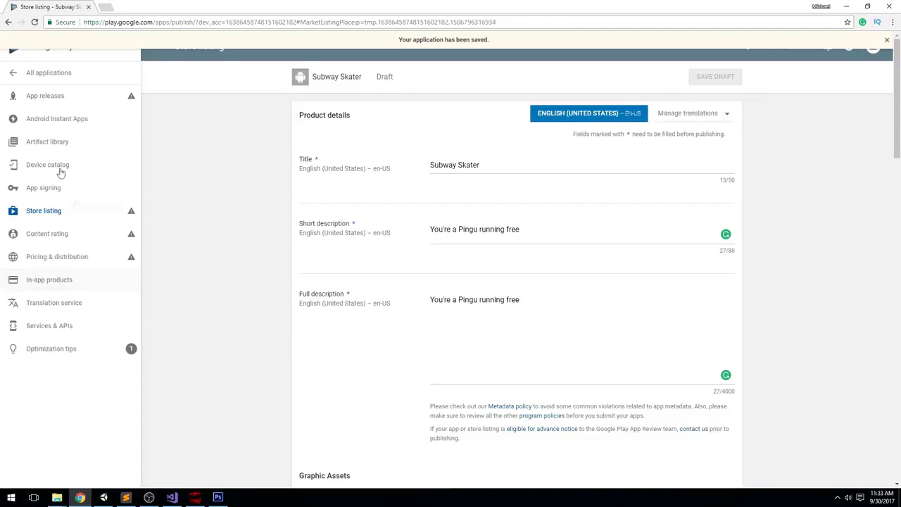
{"action": "left_click", "coordinate": [49, 102]}
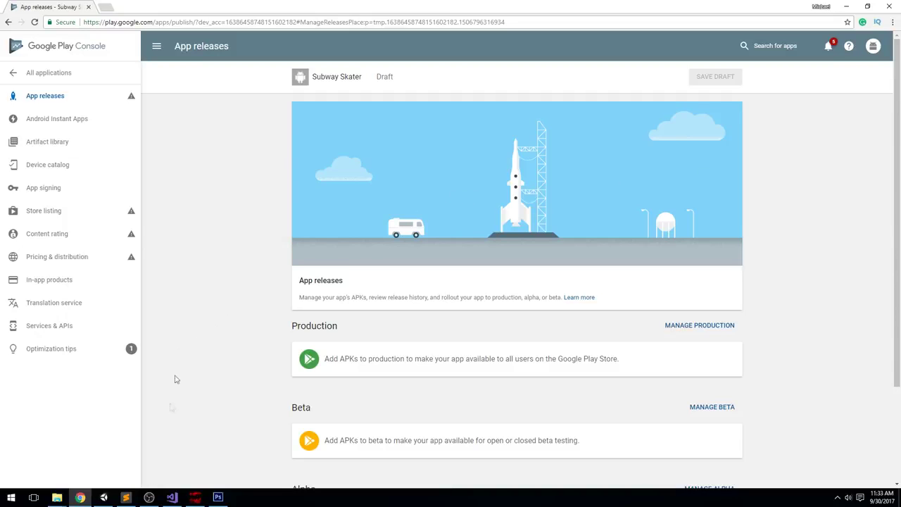
In Unity, open the Android Player Settings from File > Build Settings
{"action": "left_click", "coordinate": [103, 497]}
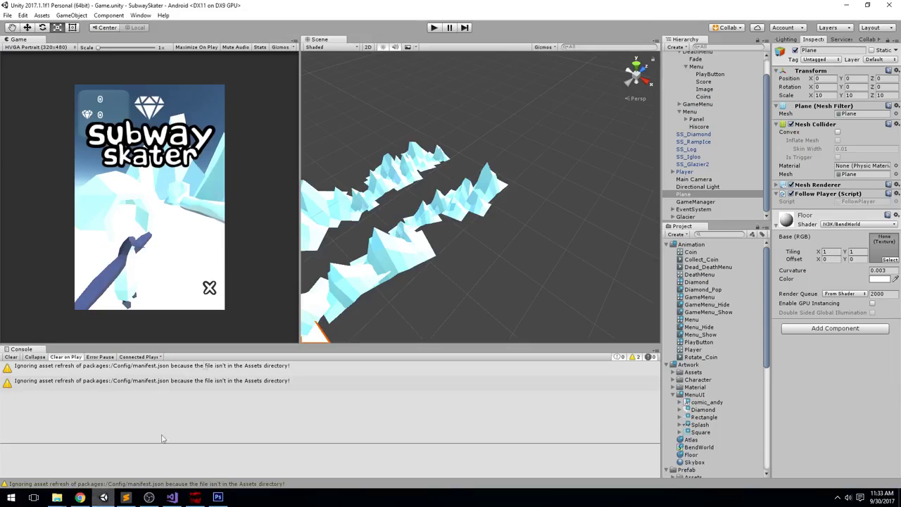
{"action": "left_click", "coordinate": [619, 127]}
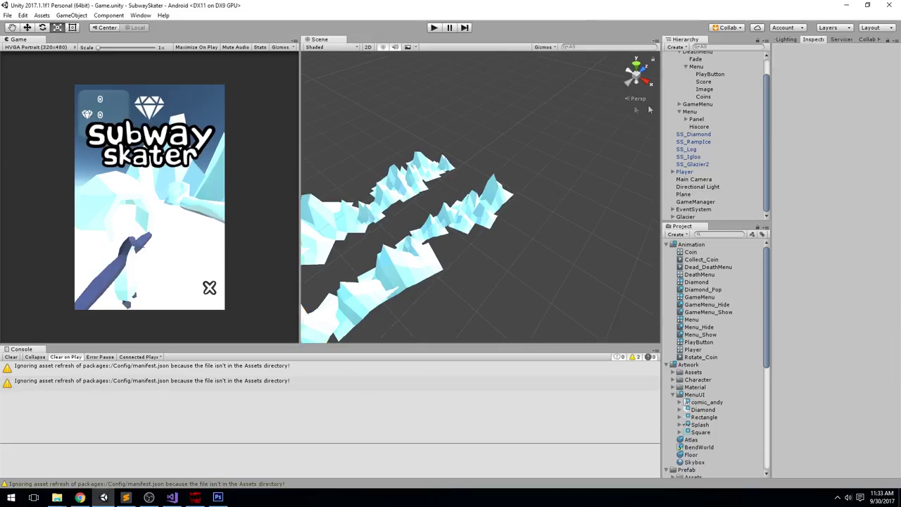
{"action": "left_click", "coordinate": [7, 16]}
{"action": "left_click", "coordinate": [31, 110]}
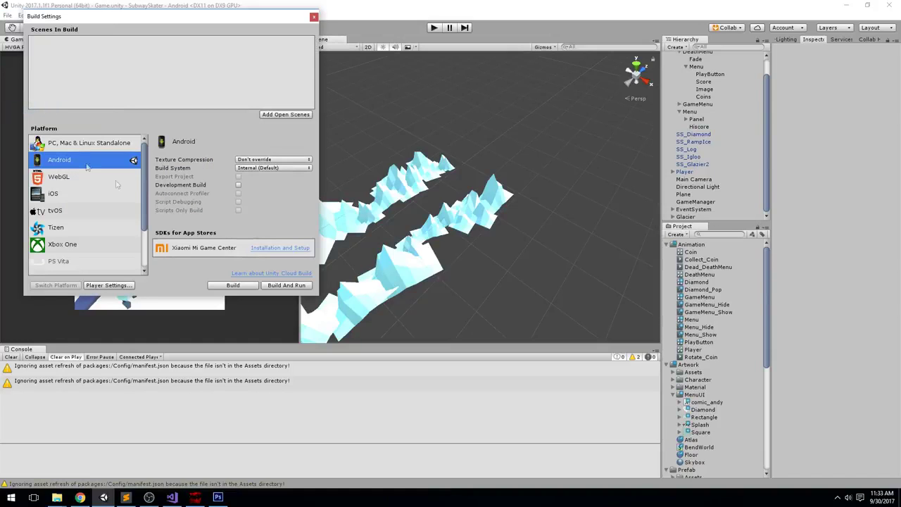
{"action": "left_click", "coordinate": [107, 287]}
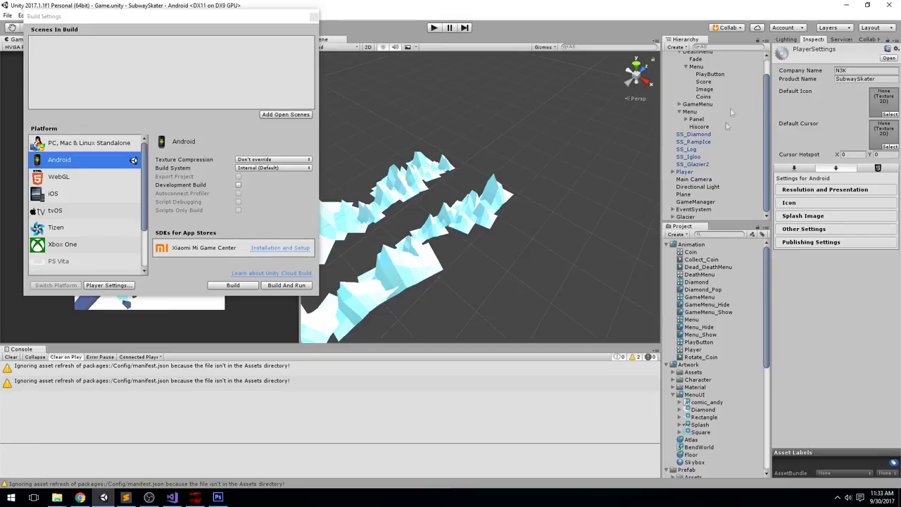
{"action": "left_click_drag", "start_coordinate": [772, 101], "coordinate": [644, 102]}
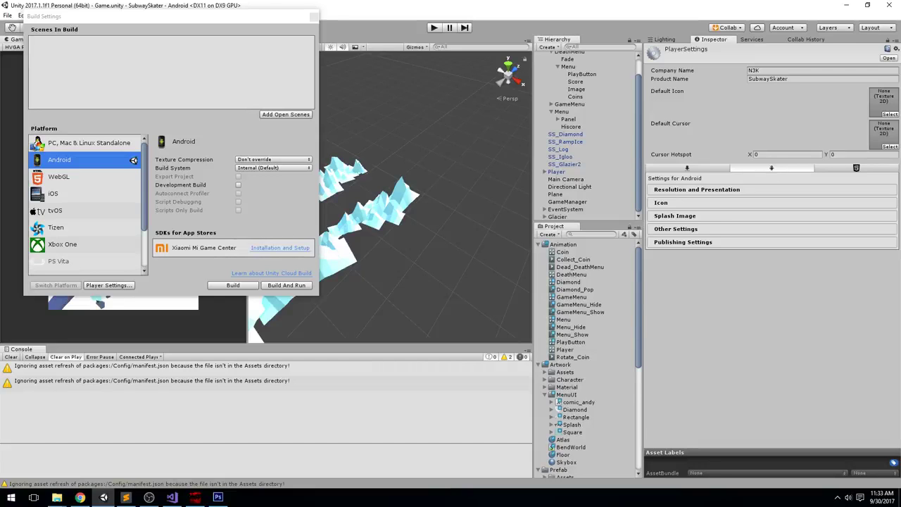
Set Default Orientation to Landscape Right, then browse the Icon, Splash and Other Settings sections
{"action": "left_click", "coordinate": [707, 190]}
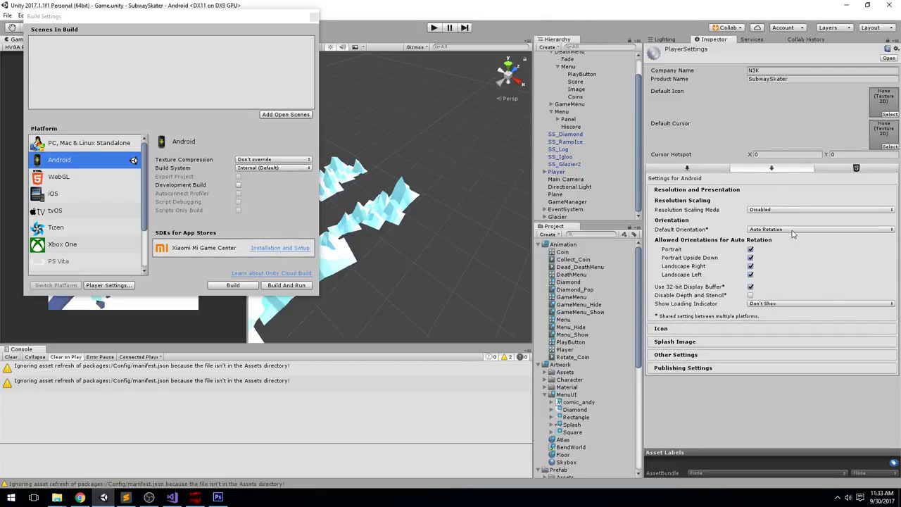
{"action": "left_click", "coordinate": [779, 233]}
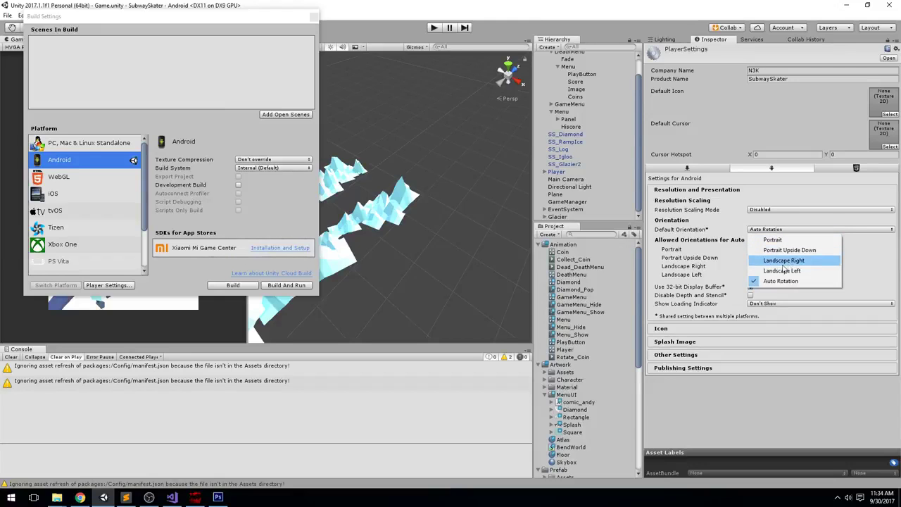
{"action": "left_click", "coordinate": [789, 261]}
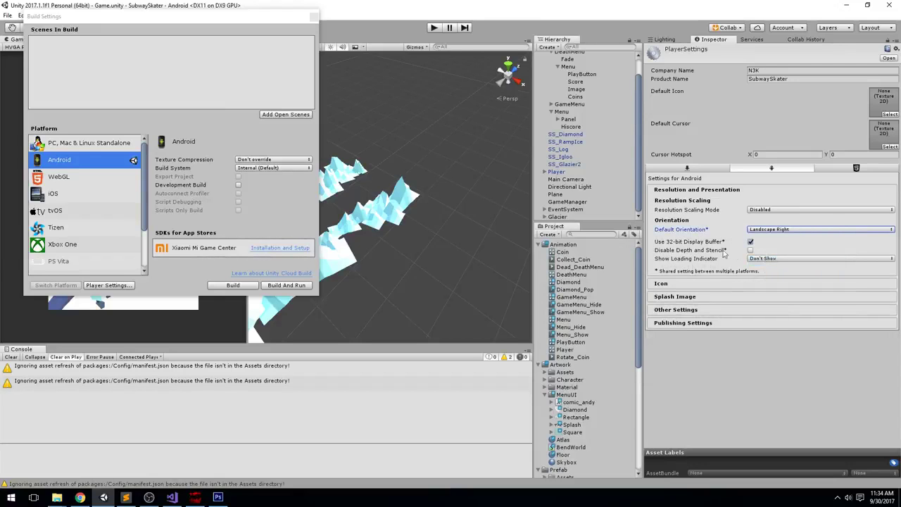
{"action": "left_click", "coordinate": [709, 190]}
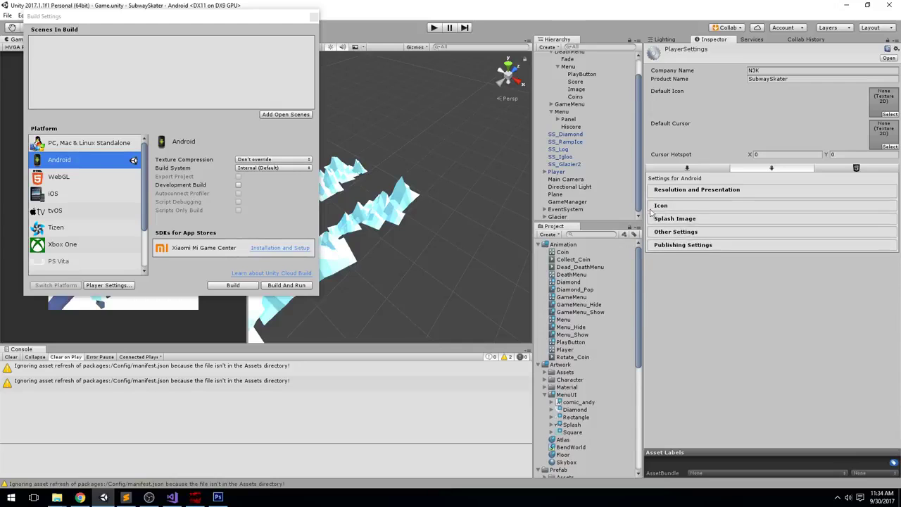
{"action": "left_click", "coordinate": [672, 207]}
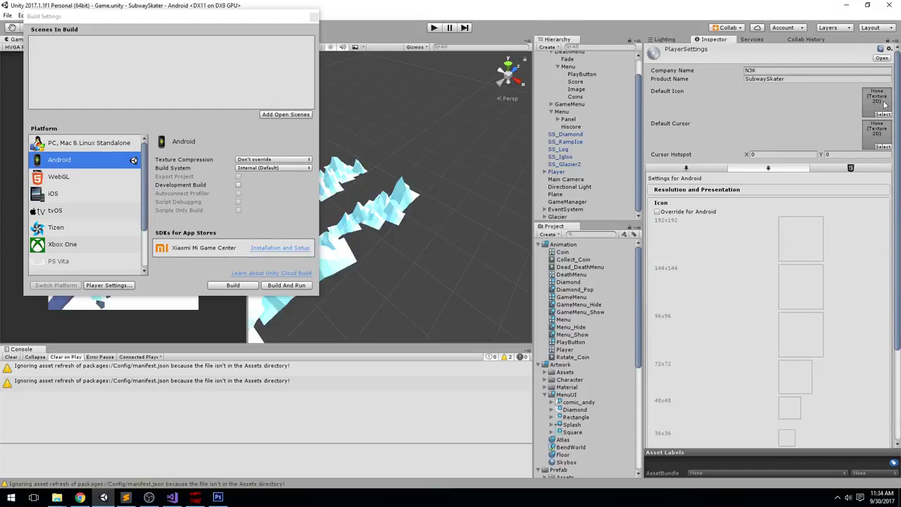
{"action": "left_click", "coordinate": [720, 205]}
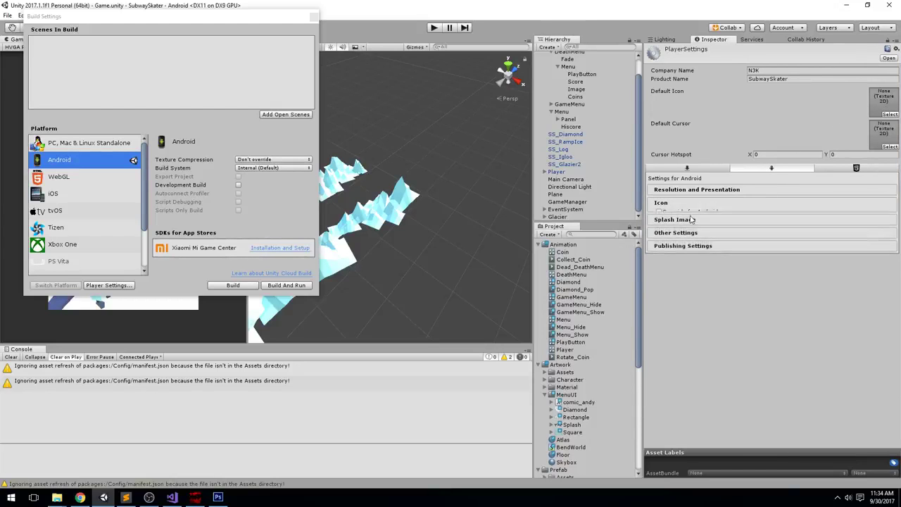
{"action": "left_click", "coordinate": [686, 218]}
{"action": "left_click", "coordinate": [688, 218]}
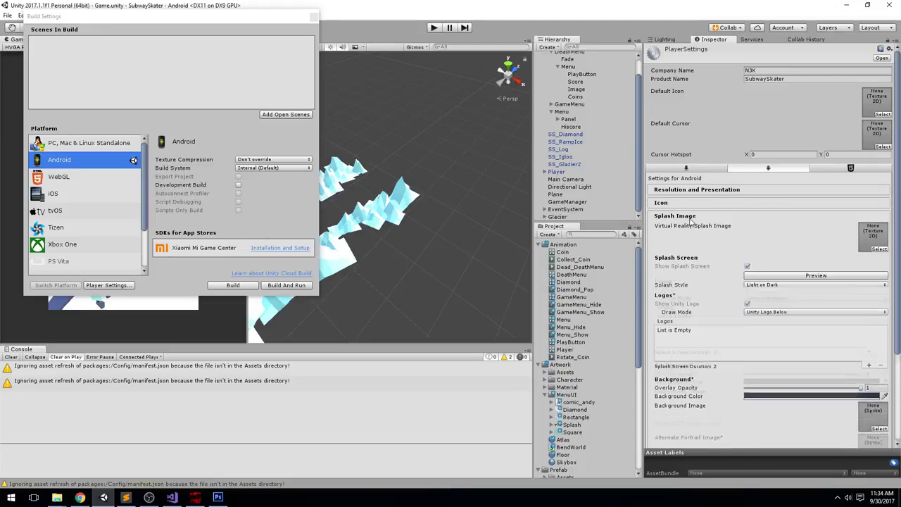
{"action": "left_click", "coordinate": [680, 231]}
Change the package name to com.n3k.subwayskater
{"action": "scroll", "coordinate": [826, 257], "scroll_direction": "down", "scroll_amount": 2}
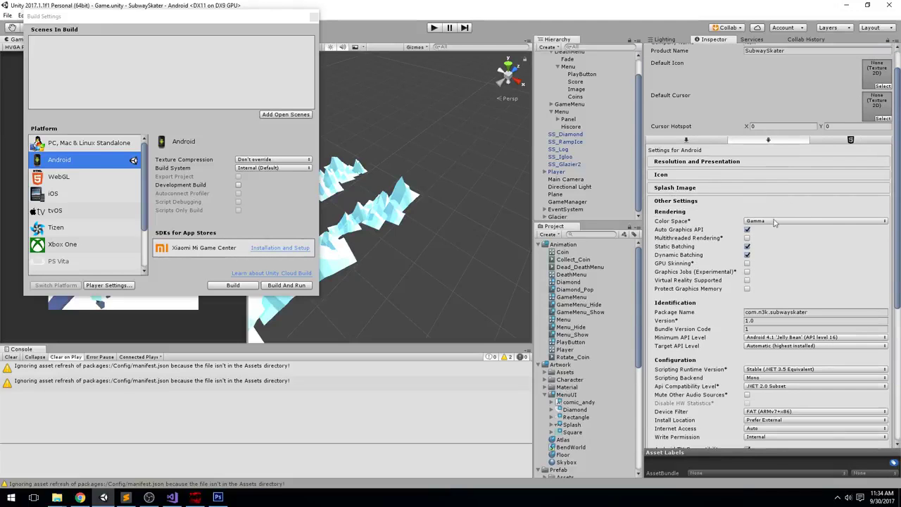
{"action": "scroll", "coordinate": [825, 257], "scroll_direction": "down", "scroll_amount": 1}
{"action": "left_click", "coordinate": [827, 277]}
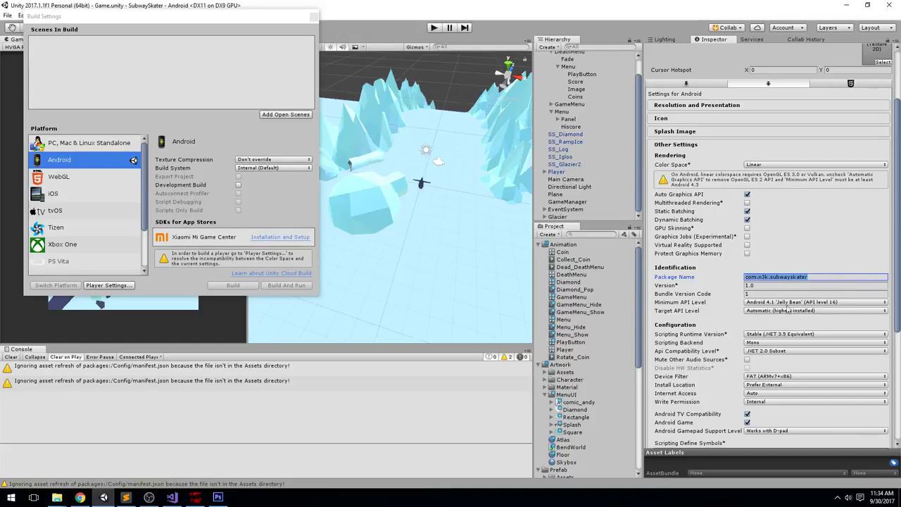
{"action": "left_click", "coordinate": [820, 279]}
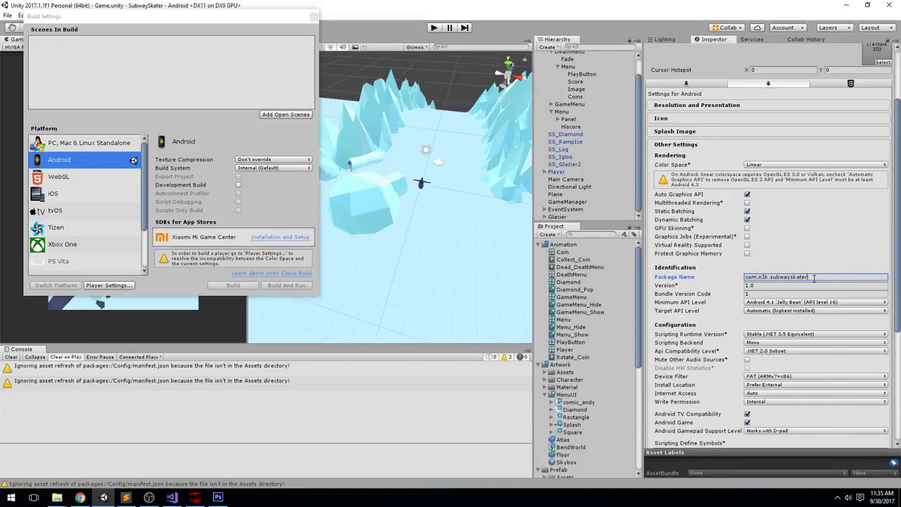
{"action": "key", "text": "shift+Left"}
{"action": "key", "text": "shift+Left"}
{"action": "key", "text": "shift+Left"}
{"action": "key", "text": "shift+Left"}
{"action": "key", "text": "shift+Left"}
{"action": "key", "text": "shift+Left"}
{"action": "key", "text": "shift+Left"}
{"action": "key", "text": "shift+Left"}
{"action": "key", "text": "shift+Left"}
{"action": "key", "text": "shift+Left"}
{"action": "key", "text": "shift+Left"}
{"action": "key", "text": "shift+Left"}
{"action": "key", "text": "shift+Left"}
{"action": "key", "text": "shift+Left"}
{"action": "key", "text": "shift+Left"}
{"action": "key", "text": "shift+Left"}
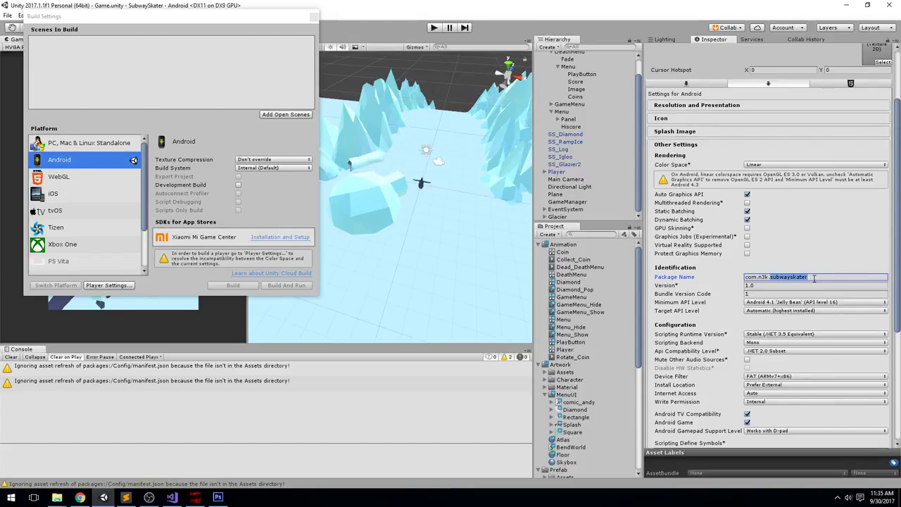
{"action": "key", "text": "shift+Left"}
{"action": "key", "text": "shift+Left"}
{"action": "key", "text": "shift+Left"}
{"action": "key", "text": "shift+Left"}
{"action": "key", "text": "BackSpace"}
{"action": "type", "text": "com."}
{"action": "type", "text": "jellybean"}
{"action": "type", "text": ".subwaySkate"}
{"action": "key", "text": "ctrl+shift+Left"}
{"action": "type", "text": "n3k"}
{"action": "key", "text": "BackSpace"}
{"action": "type", "text": "s"}
Set the Version to 0.1, keeping bundle version code 1
{"action": "key", "text": "Tab"}
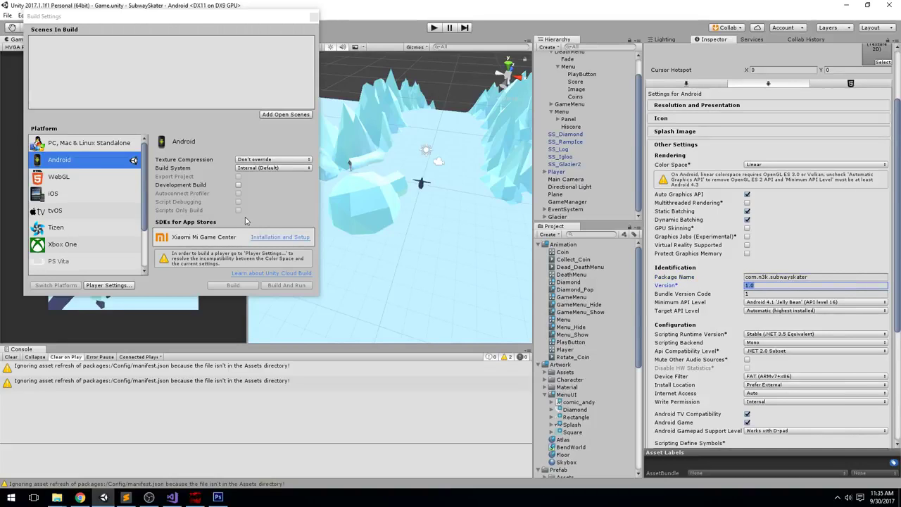
{"action": "type", "text": "0.1"}
{"action": "key", "text": "Tab"}
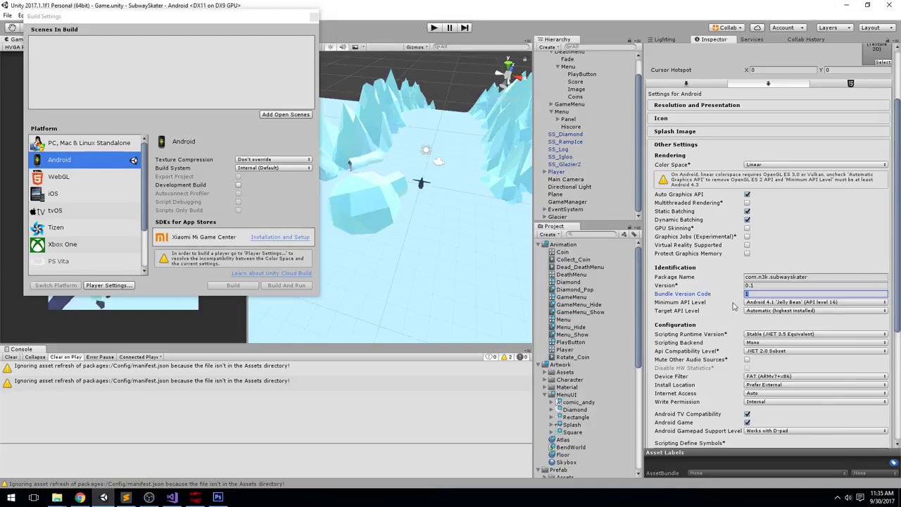
{"action": "left_click", "coordinate": [790, 302]}
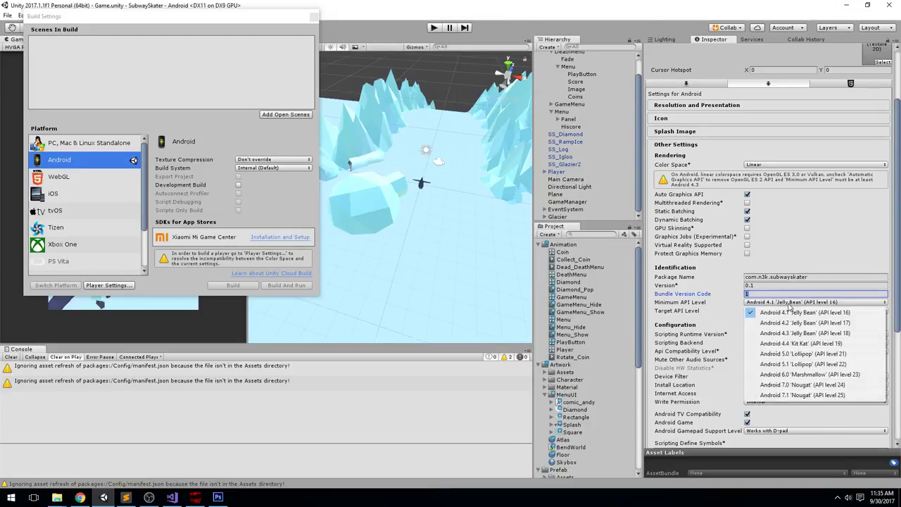
Keep minimum API at Android 4.1 and change Device Filter from FAT to ARMv7
{"action": "left_click", "coordinate": [834, 261]}
{"action": "scroll", "coordinate": [845, 264], "scroll_direction": "down", "scroll_amount": 2}
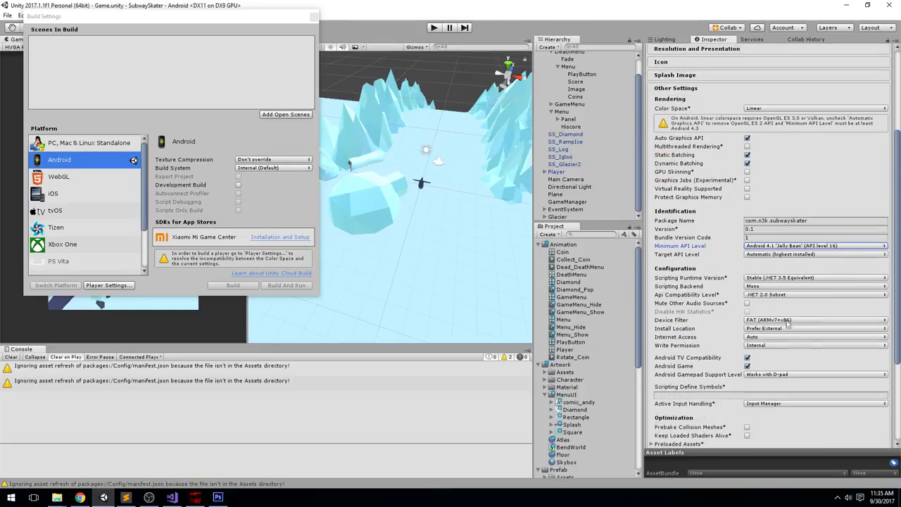
{"action": "scroll", "coordinate": [830, 269], "scroll_direction": "down", "scroll_amount": 1}
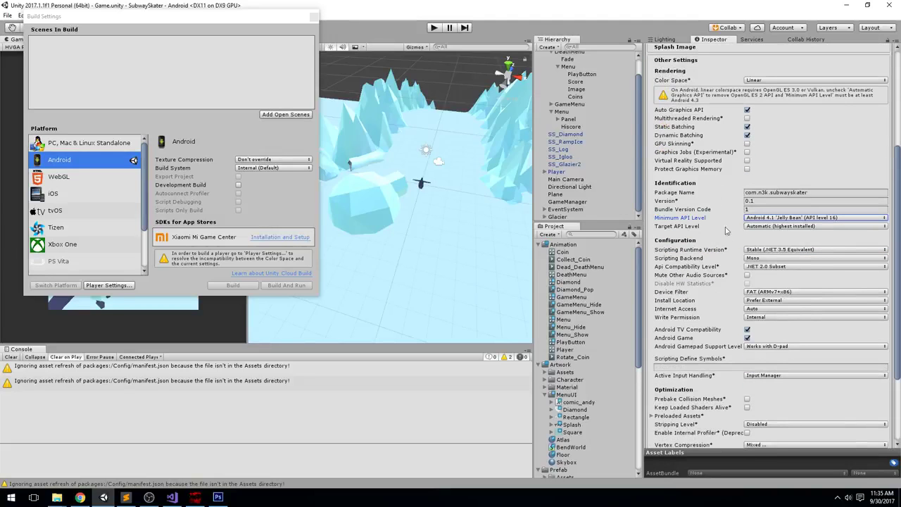
{"action": "left_click", "coordinate": [764, 292]}
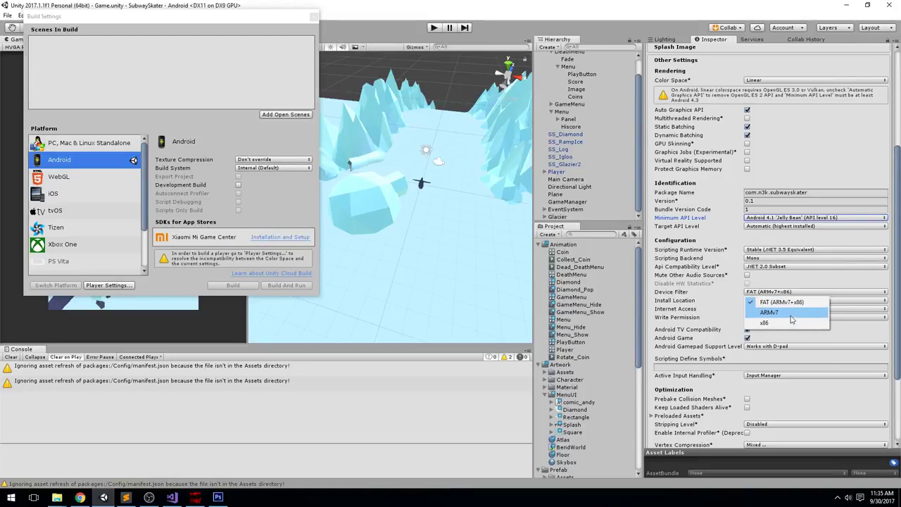
{"action": "left_click", "coordinate": [769, 311]}
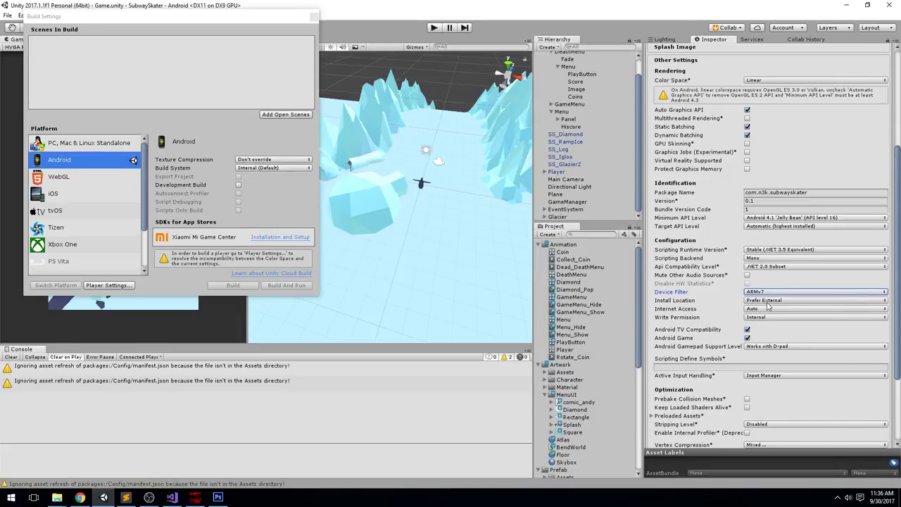
{"action": "scroll", "coordinate": [767, 305], "scroll_direction": "down", "scroll_amount": 1}
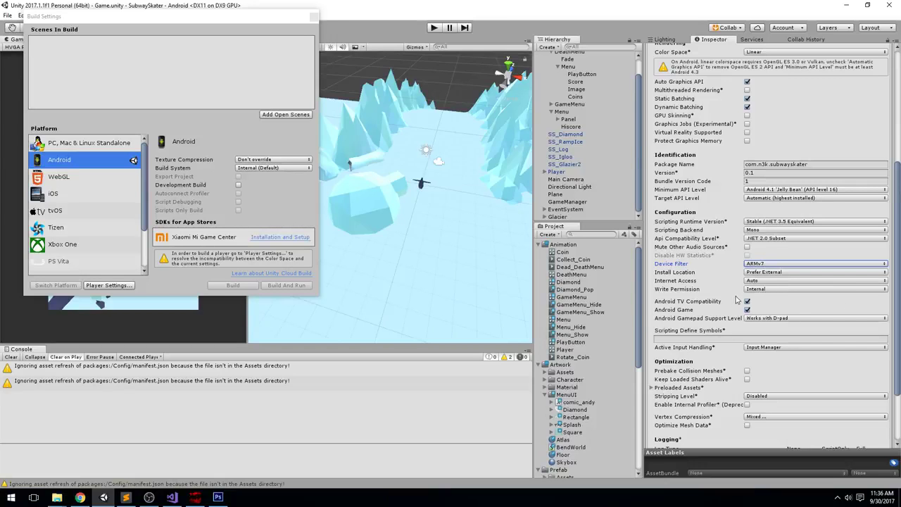
{"action": "scroll", "coordinate": [712, 232], "scroll_direction": "down", "scroll_amount": 3}
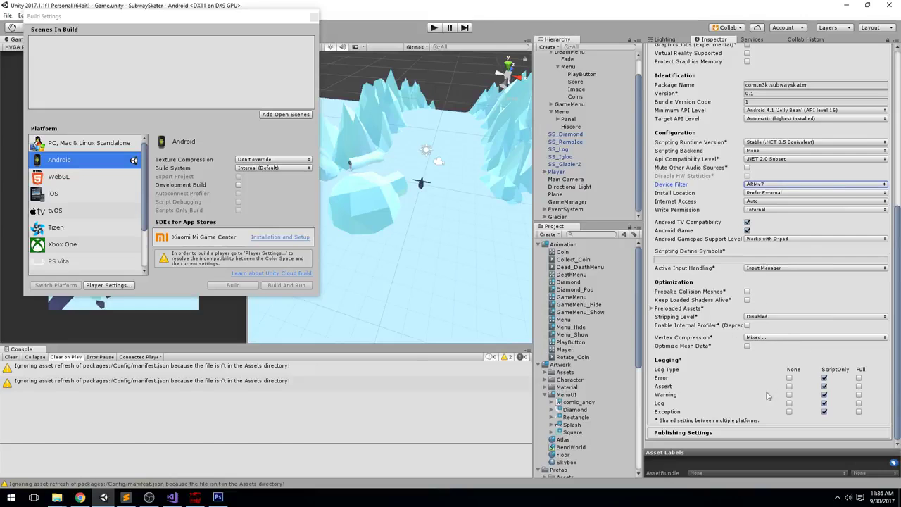
{"action": "scroll", "coordinate": [770, 339], "scroll_direction": "up", "scroll_amount": 8}
Expand Publishing Settings and try creating a new keystore, cancelling the save location dialog
{"action": "left_click", "coordinate": [676, 178]}
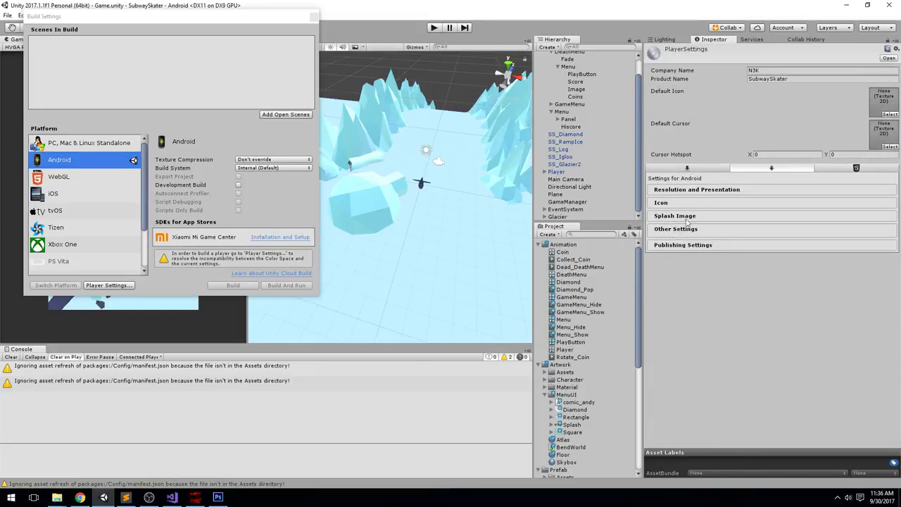
{"action": "left_click", "coordinate": [683, 242]}
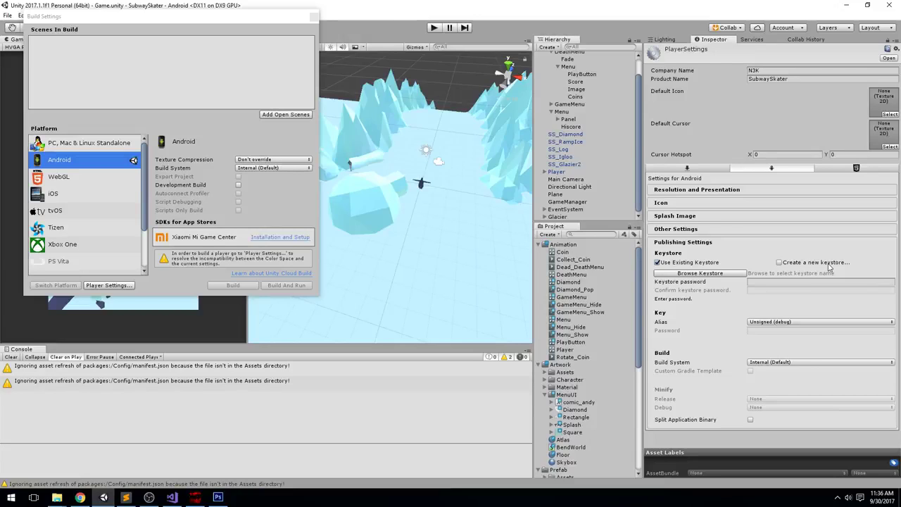
{"action": "left_click", "coordinate": [779, 261]}
{"action": "left_click", "coordinate": [767, 281]}
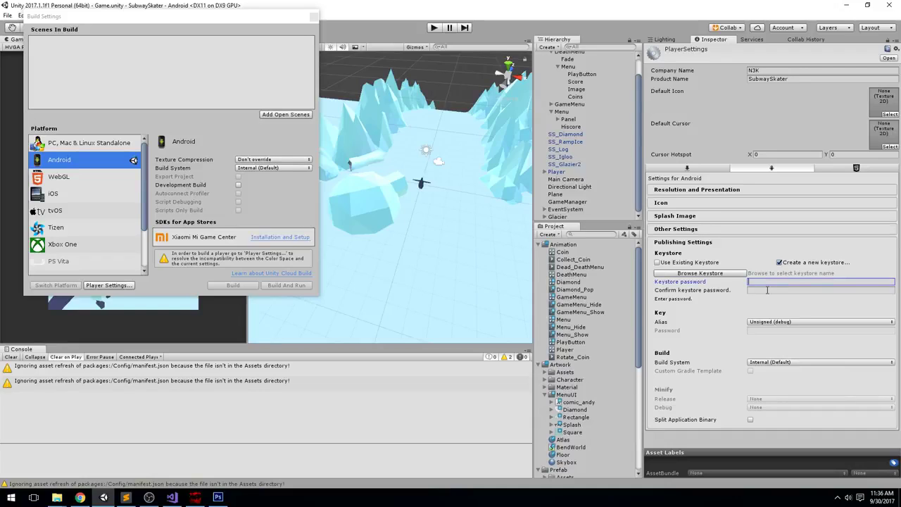
{"action": "left_click", "coordinate": [767, 289]}
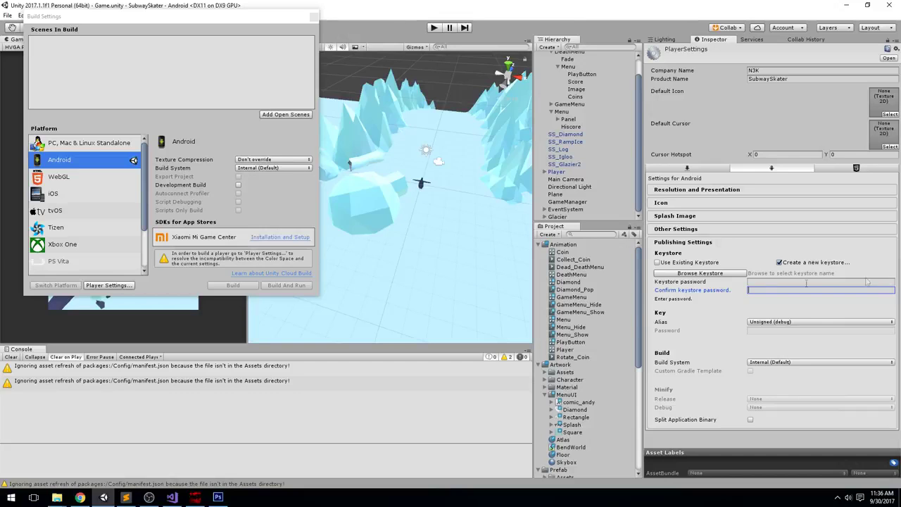
{"action": "left_click", "coordinate": [715, 277]}
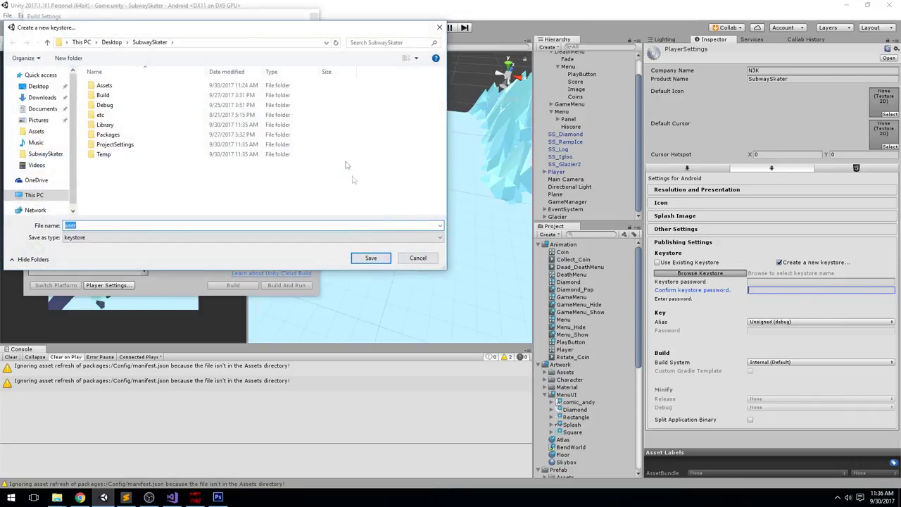
{"action": "left_click", "coordinate": [415, 256]}
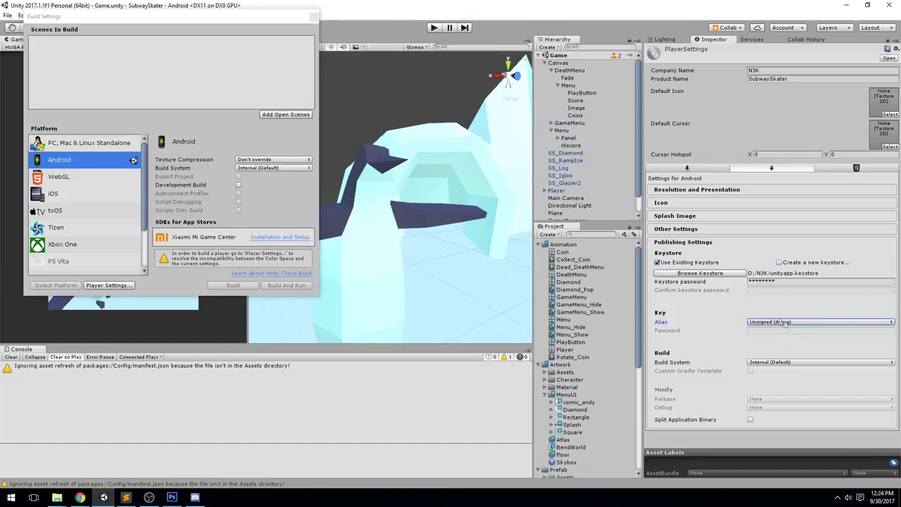
Start a new signing key with the alias 'subwayskater'
{"action": "left_click", "coordinate": [780, 323]}
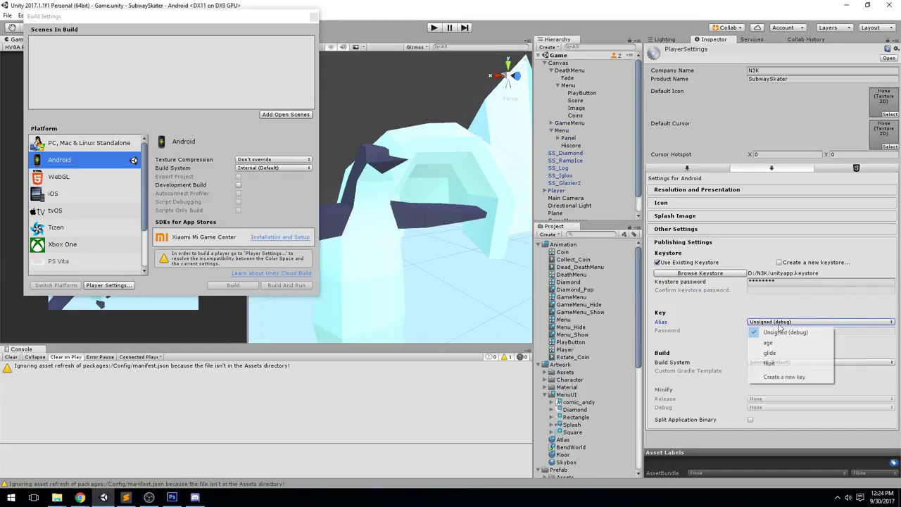
{"action": "left_click", "coordinate": [785, 377]}
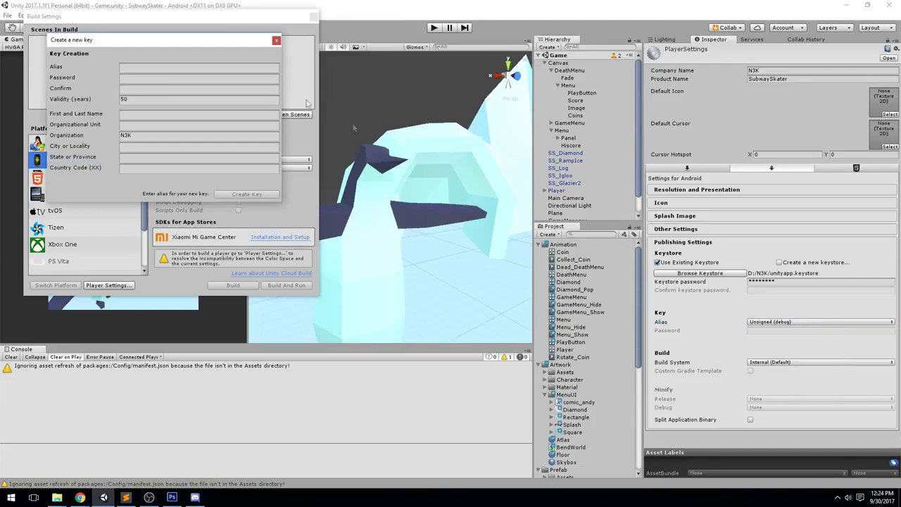
{"action": "left_click", "coordinate": [147, 66]}
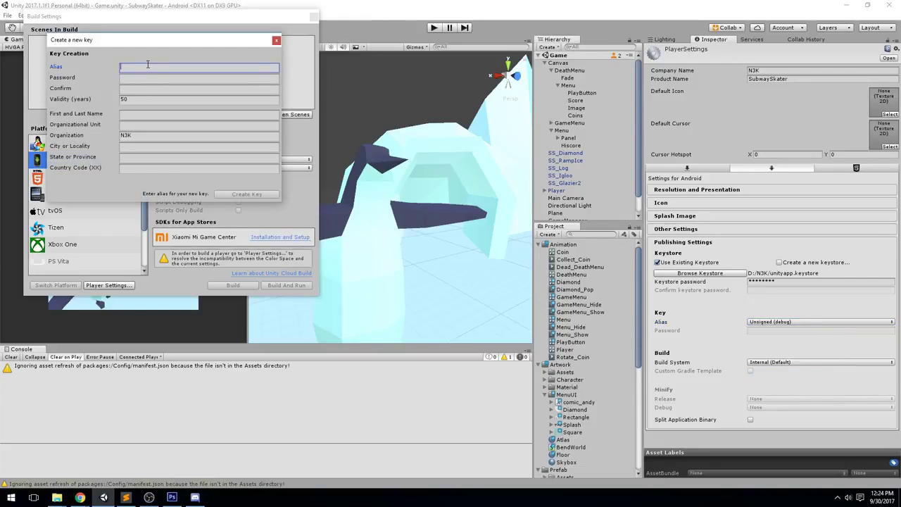
{"action": "type", "text": "subway"}
{"action": "key", "text": "ctrl+a"}
{"action": "type", "text": "sub"}
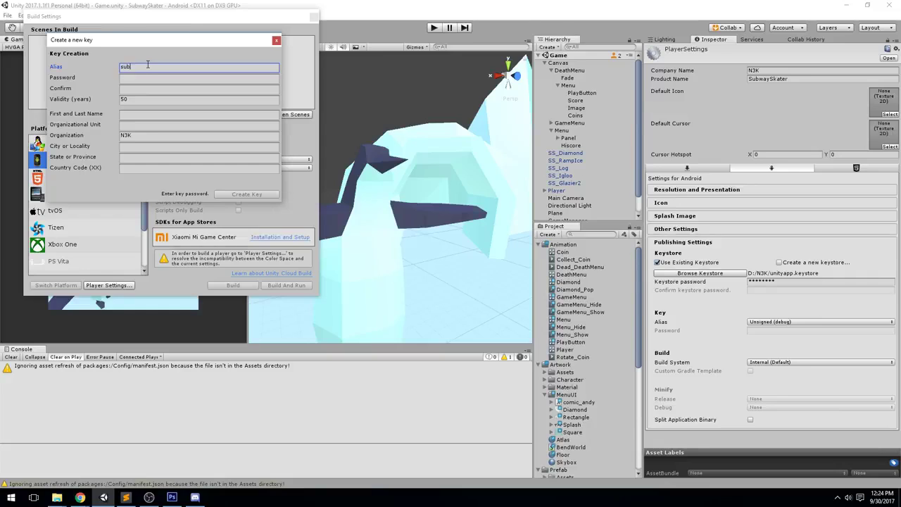
{"action": "type", "text": "wayskater"}
Enter and confirm the key password, fill in the owner's name, and create the key
{"action": "key", "text": "Tab"}
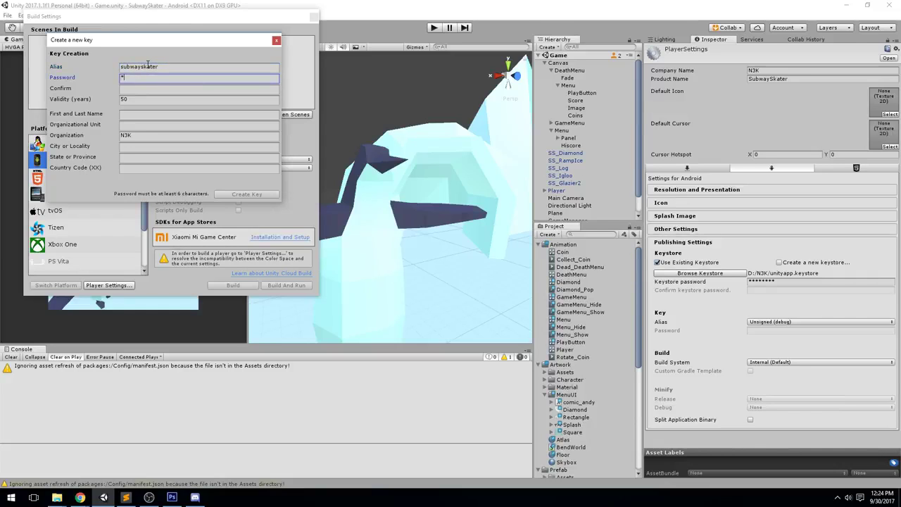
{"action": "key", "text": "Tab"}
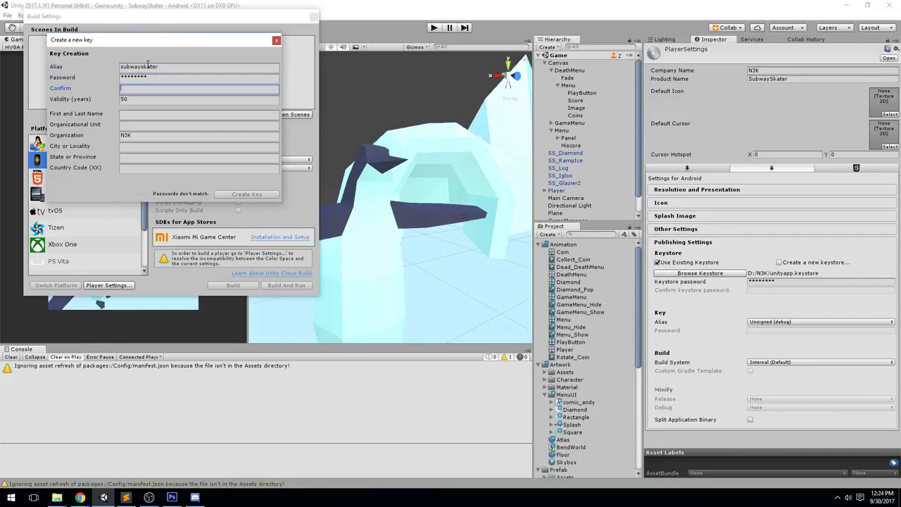
{"action": "key", "text": "Tab"}
{"action": "key", "text": "Tab"}
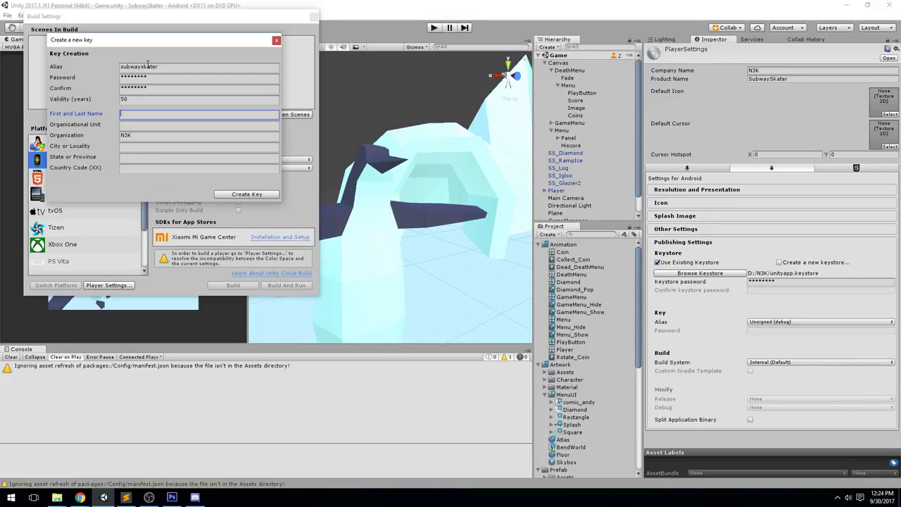
{"action": "key", "text": "Tab"}
{"action": "key", "text": "Tab"}
{"action": "key", "text": "Tab"}
{"action": "key", "text": "Tab"}
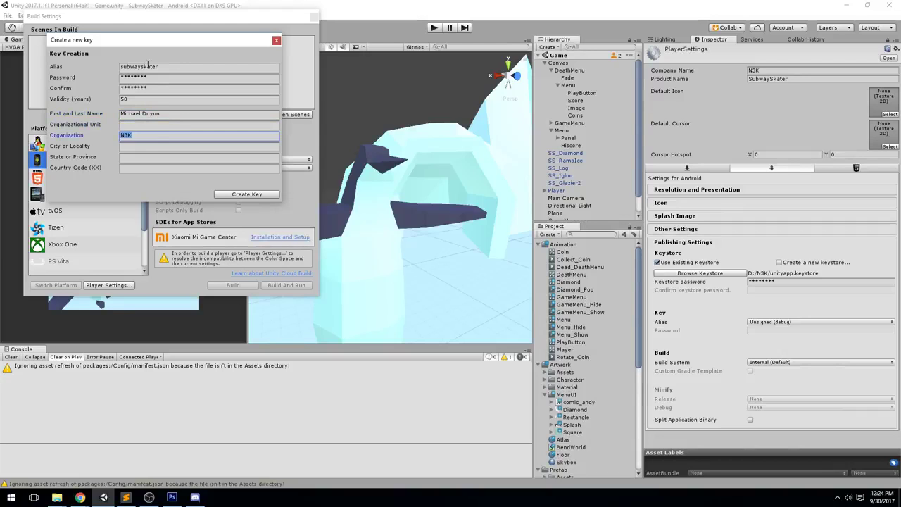
{"action": "left_click", "coordinate": [256, 193]}
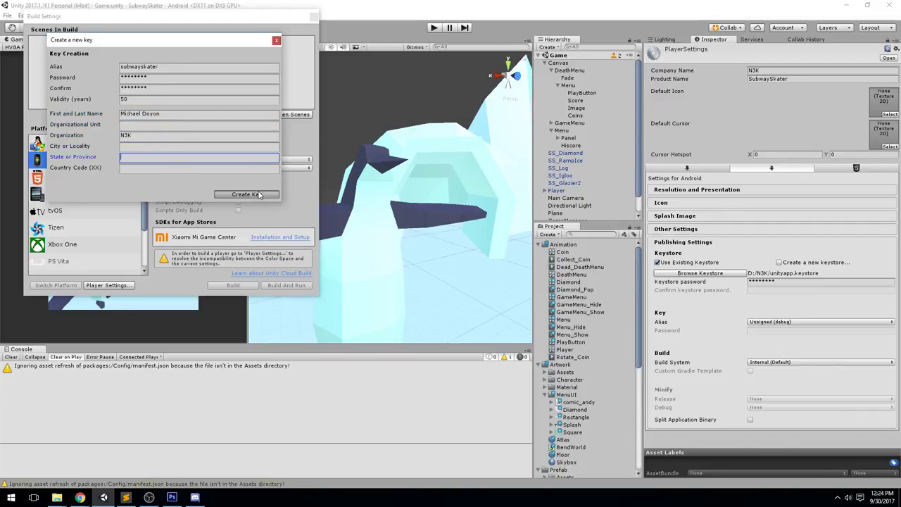
Sign the Android build with the subwayskater key alias and enter its key password
{"action": "left_click", "coordinate": [769, 325]}
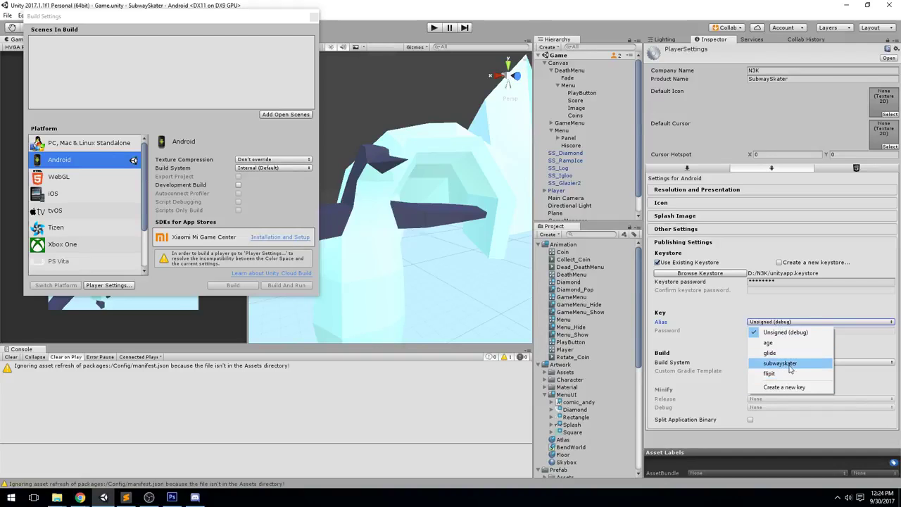
{"action": "left_click", "coordinate": [813, 367]}
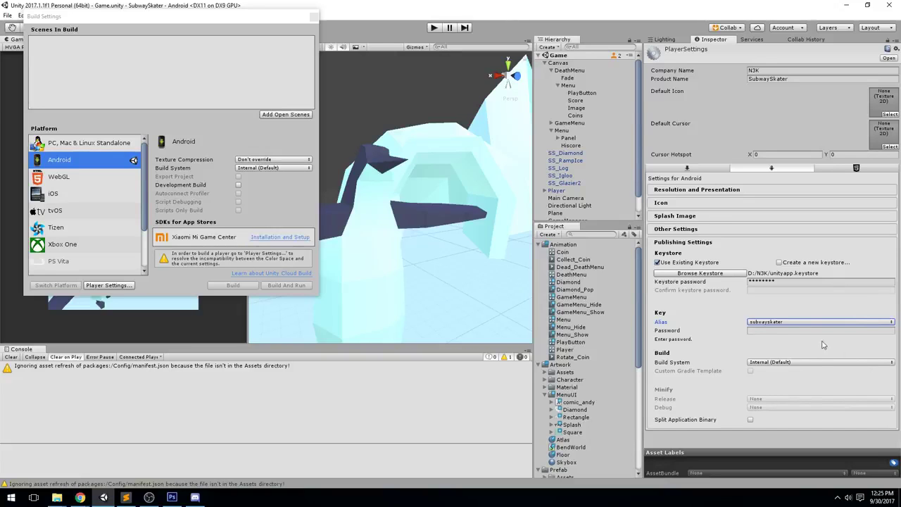
{"action": "left_click", "coordinate": [770, 330]}
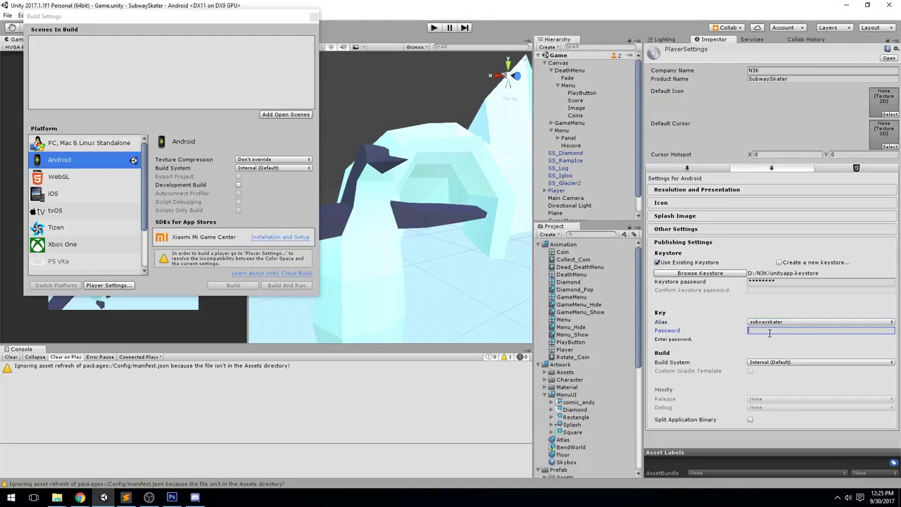
{"action": "type", "text": "*******"}
{"action": "left_click", "coordinate": [683, 242]}
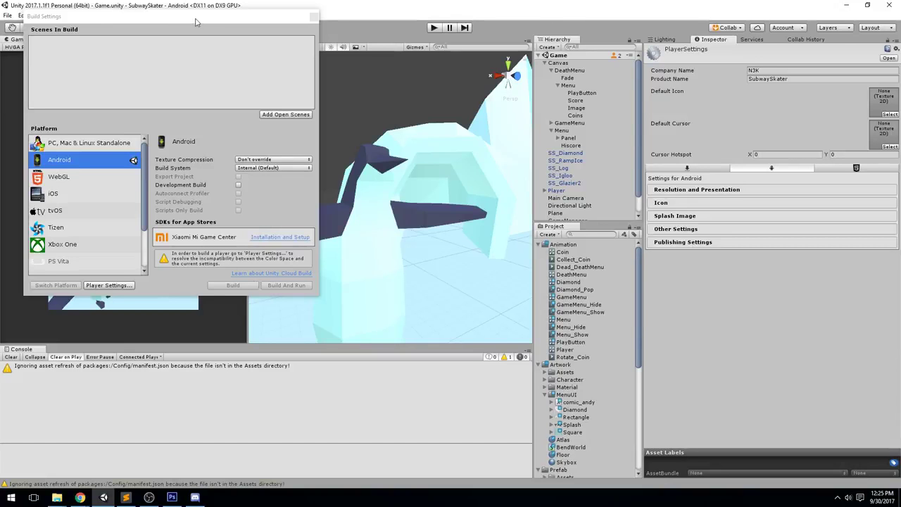
{"action": "left_click_drag", "start_coordinate": [196, 22], "coordinate": [264, 48]}
Add the Game scene to the Build Settings scene list
{"action": "scroll", "coordinate": [595, 389], "scroll_direction": "down", "scroll_amount": 3}
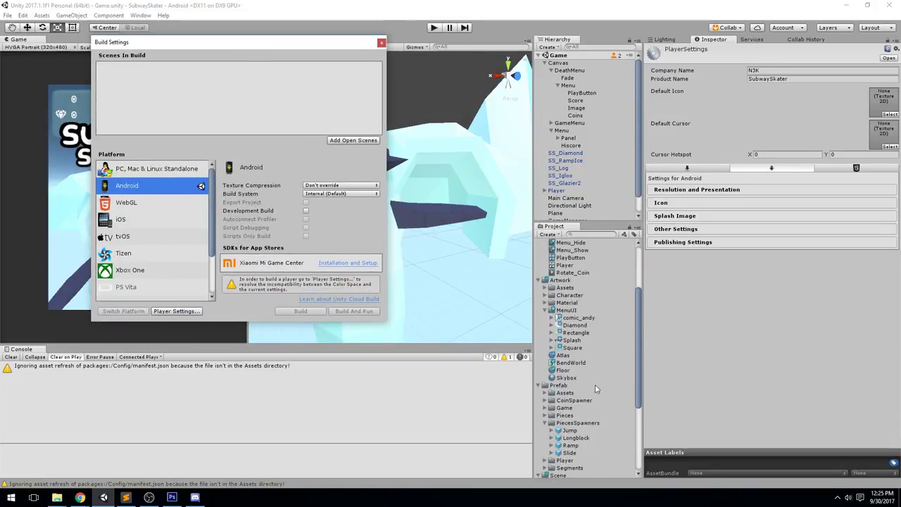
{"action": "scroll", "coordinate": [580, 363], "scroll_direction": "down", "scroll_amount": 5}
{"action": "left_click_drag", "start_coordinate": [565, 370], "coordinate": [165, 70]}
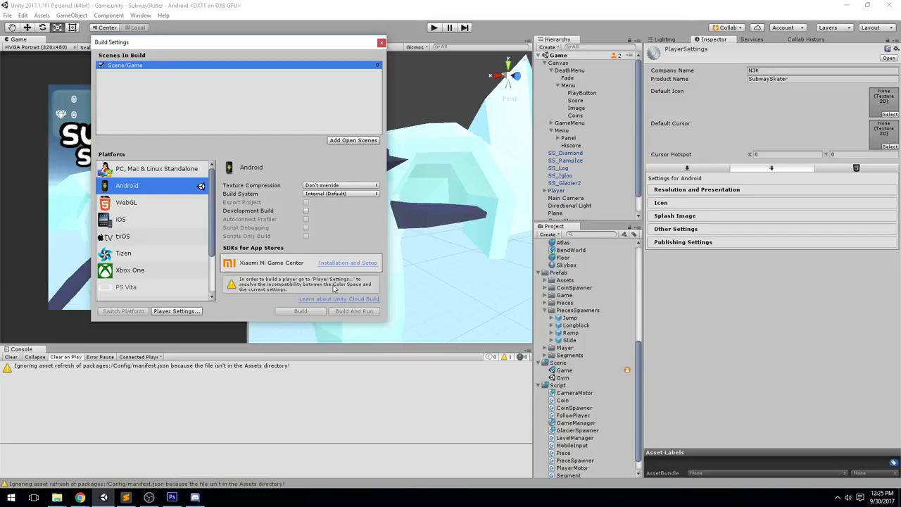
Look through the Resolution, Icon and Splash Image player settings sections
{"action": "left_click", "coordinate": [648, 244]}
{"action": "left_click", "coordinate": [690, 190]}
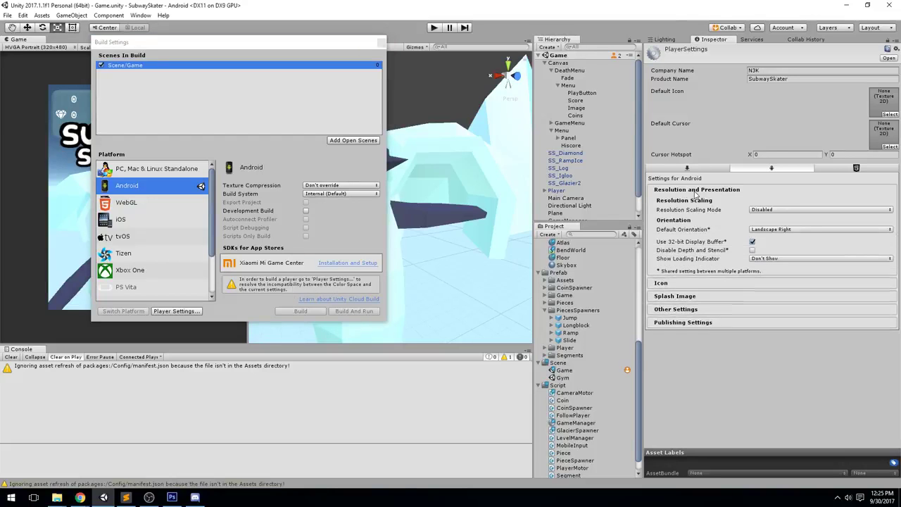
{"action": "left_click", "coordinate": [692, 192]}
{"action": "left_click", "coordinate": [687, 204]}
{"action": "left_click", "coordinate": [682, 203]}
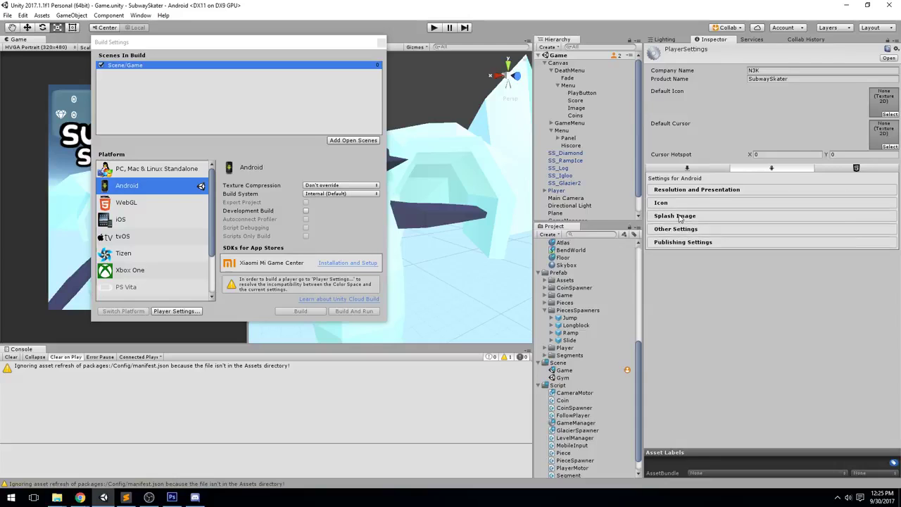
{"action": "left_click", "coordinate": [680, 217]}
{"action": "left_click", "coordinate": [697, 217]}
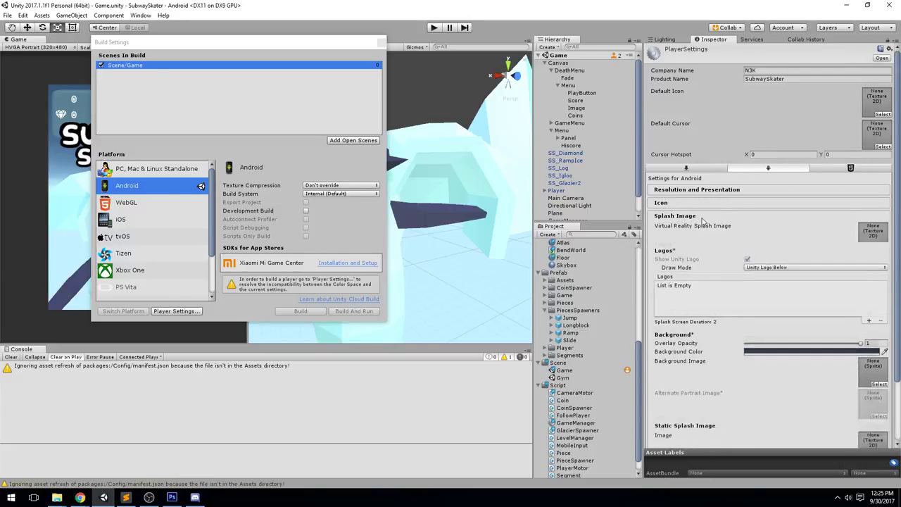
Switch Color Space from Linear to Gamma in Other Settings and widen the Scene view
{"action": "left_click", "coordinate": [708, 230]}
{"action": "scroll", "coordinate": [760, 197], "scroll_direction": "down", "scroll_amount": 4}
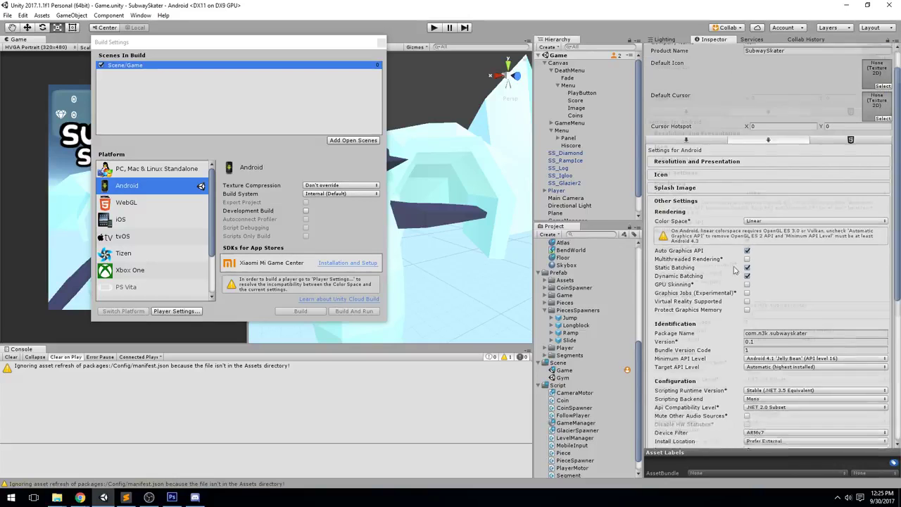
{"action": "left_click", "coordinate": [799, 136]}
{"action": "left_click", "coordinate": [760, 148]}
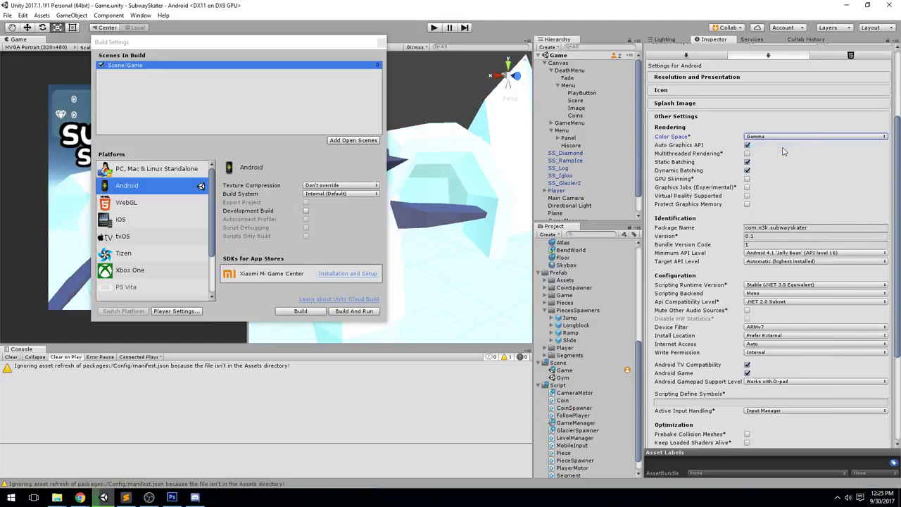
{"action": "scroll", "coordinate": [692, 192], "scroll_direction": "up", "scroll_amount": 4}
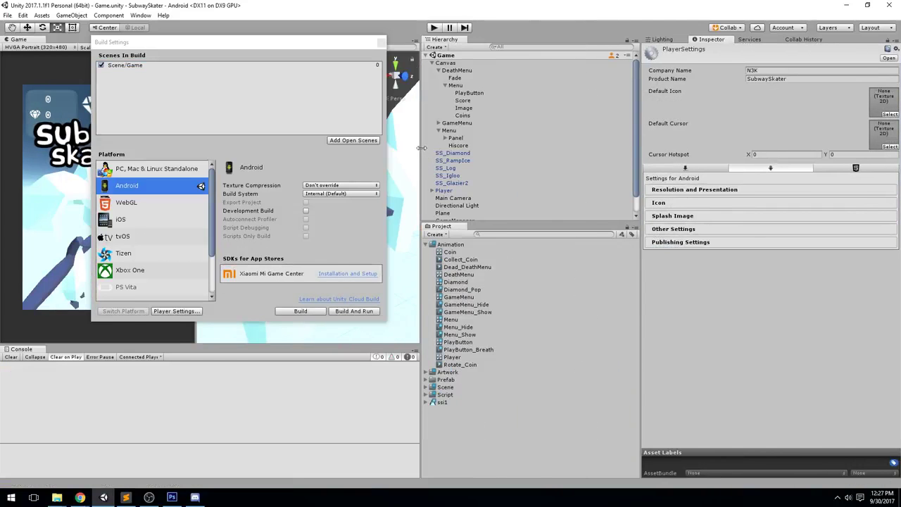
{"action": "left_click_drag", "start_coordinate": [421, 148], "coordinate": [662, 148]}
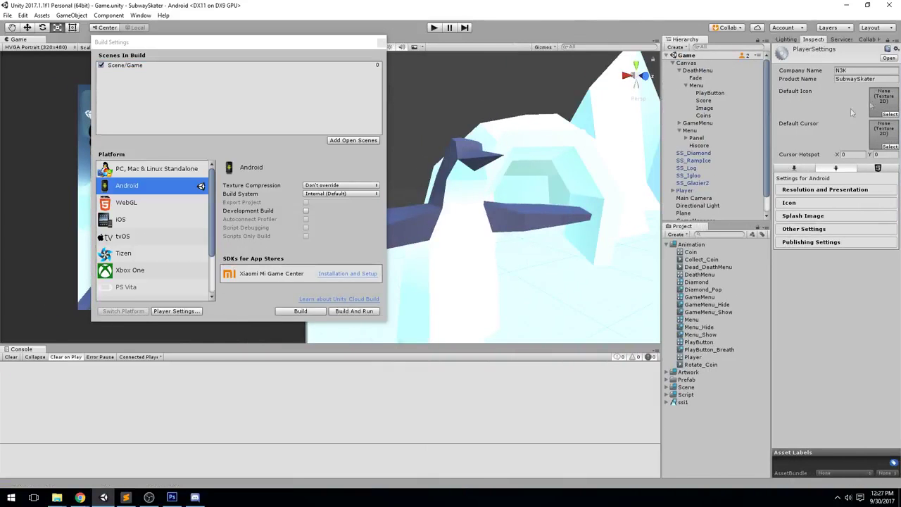
{"action": "left_click", "coordinate": [890, 114]}
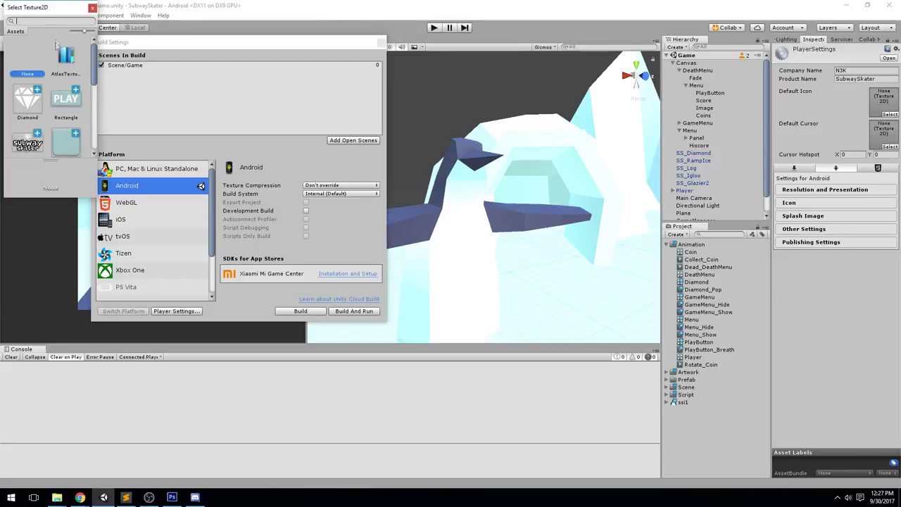
Set the default app icon to the ssi1 texture
{"action": "scroll", "coordinate": [56, 45], "scroll_direction": "down", "scroll_amount": 3}
{"action": "left_click", "coordinate": [34, 83]}
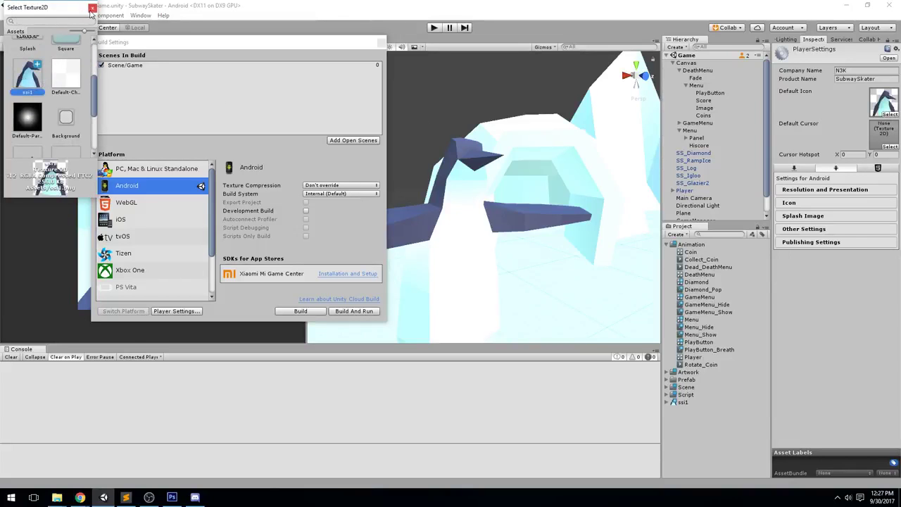
{"action": "left_click", "coordinate": [91, 9]}
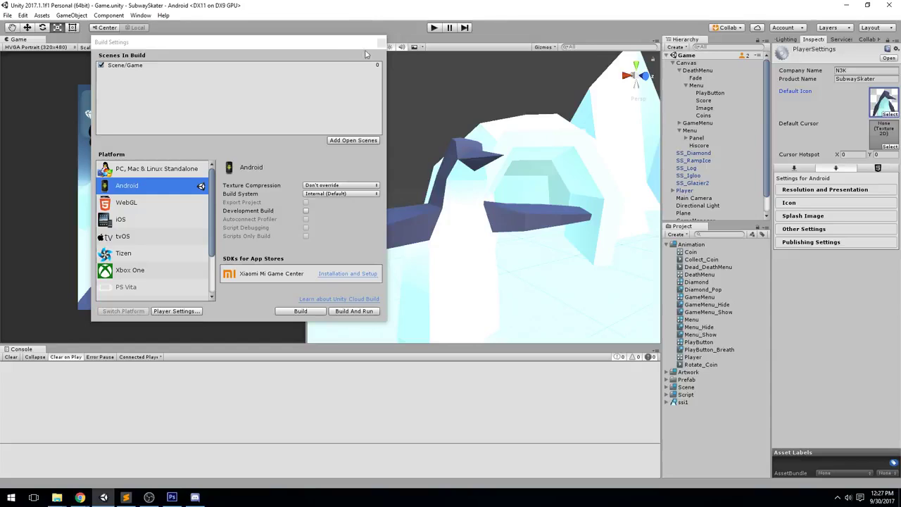
Build the Android package with the Game scene, saving it as 093017
{"action": "left_click", "coordinate": [247, 130]}
{"action": "left_click", "coordinate": [133, 68]}
{"action": "left_click", "coordinate": [300, 310]}
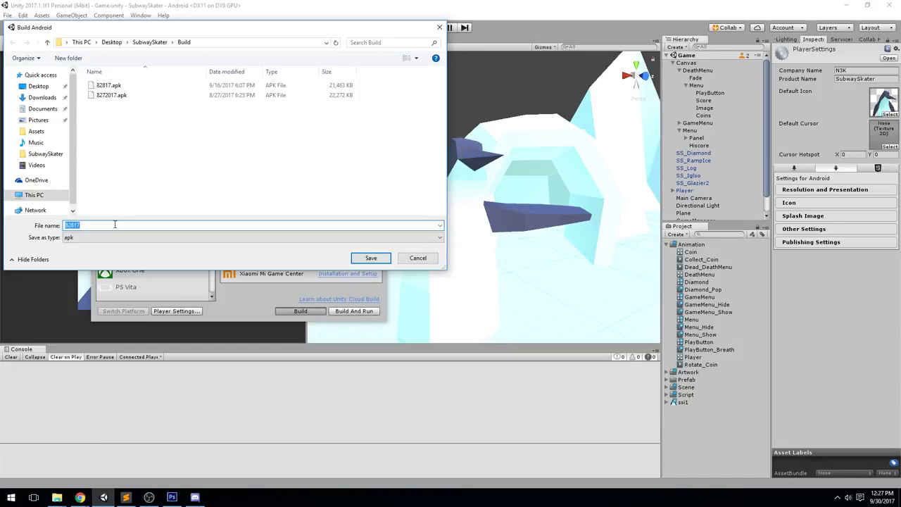
{"action": "type", "text": "093017"}
{"action": "key", "text": "Return"}
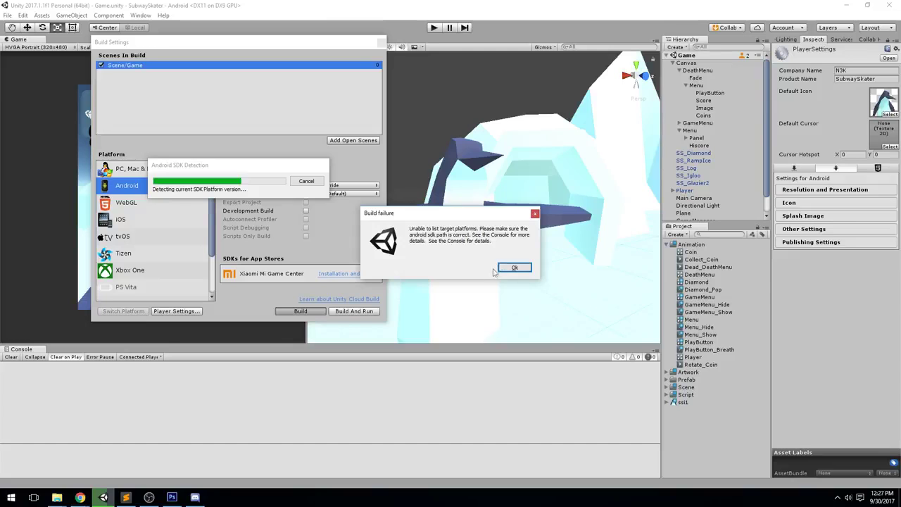
Dismiss the build failure, clear the Console errors, and reopen Build Settings
{"action": "left_click", "coordinate": [514, 267]}
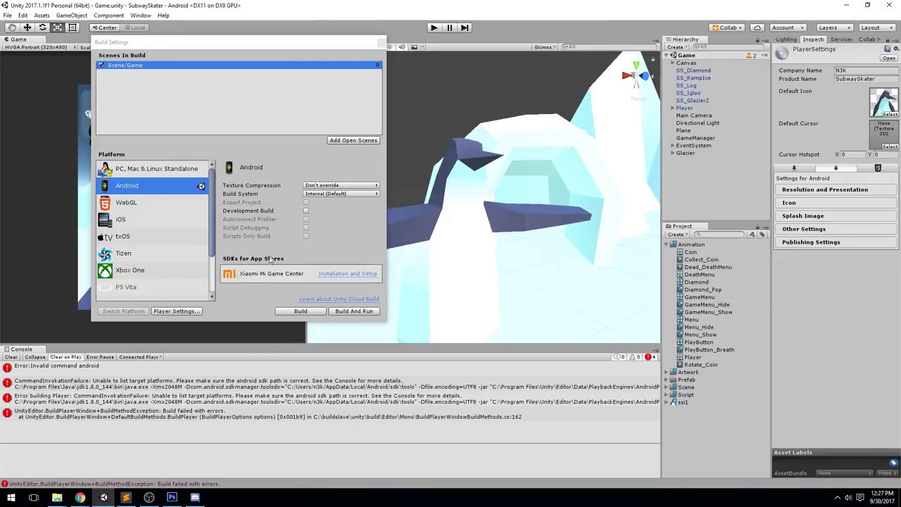
{"action": "left_click_drag", "start_coordinate": [320, 47], "coordinate": [556, 99]}
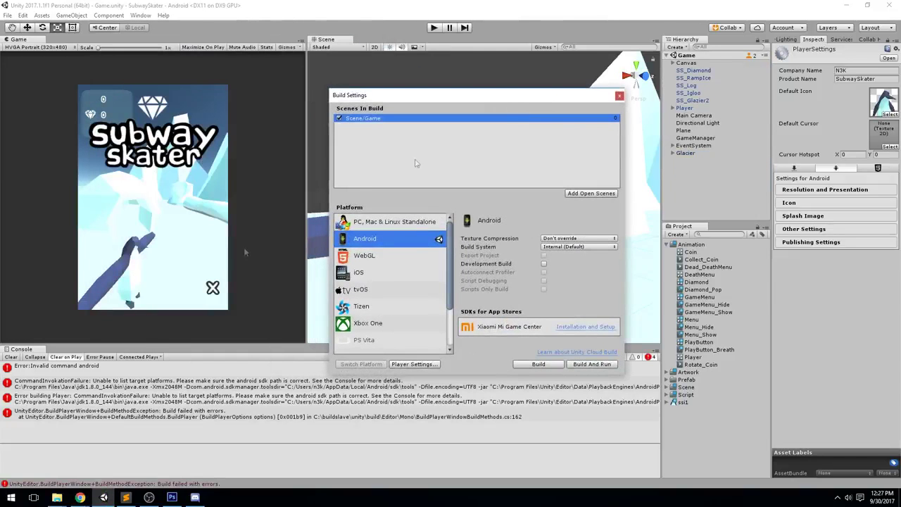
{"action": "left_click", "coordinate": [8, 356]}
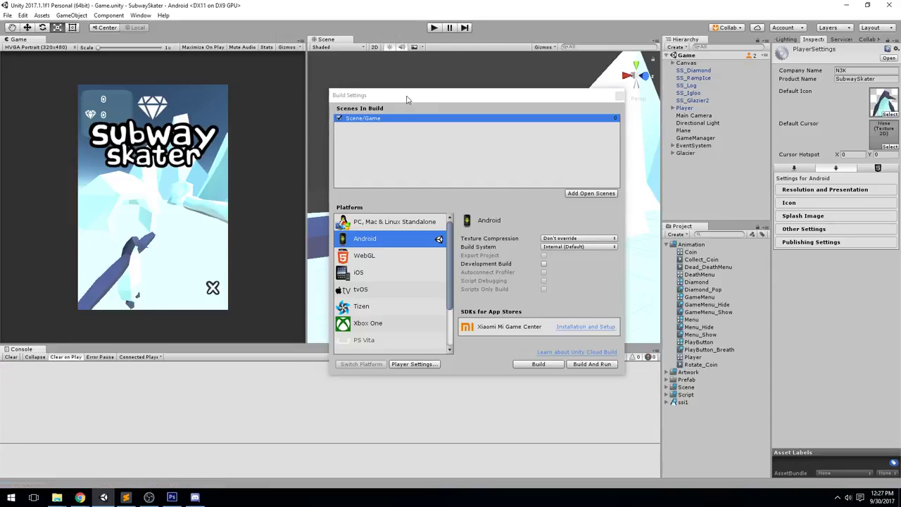
{"action": "left_click_drag", "start_coordinate": [407, 97], "coordinate": [427, 67]}
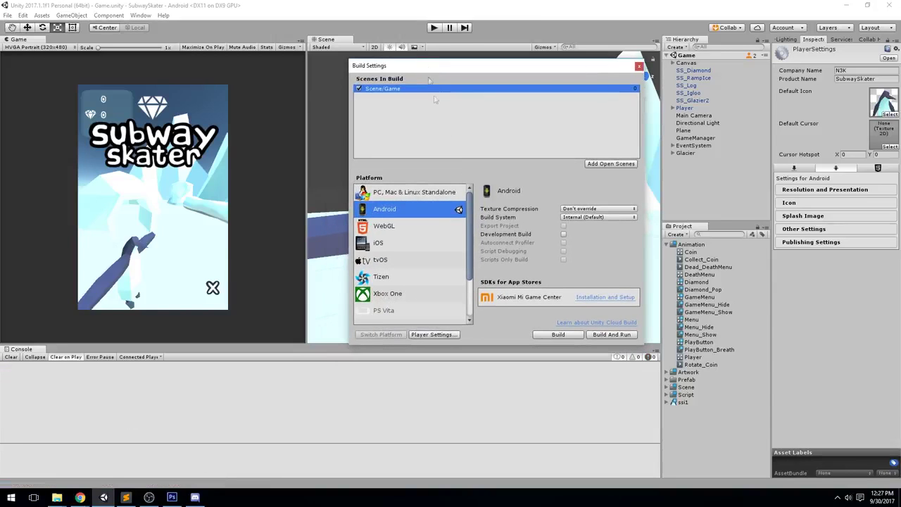
{"action": "left_click", "coordinate": [7, 15]}
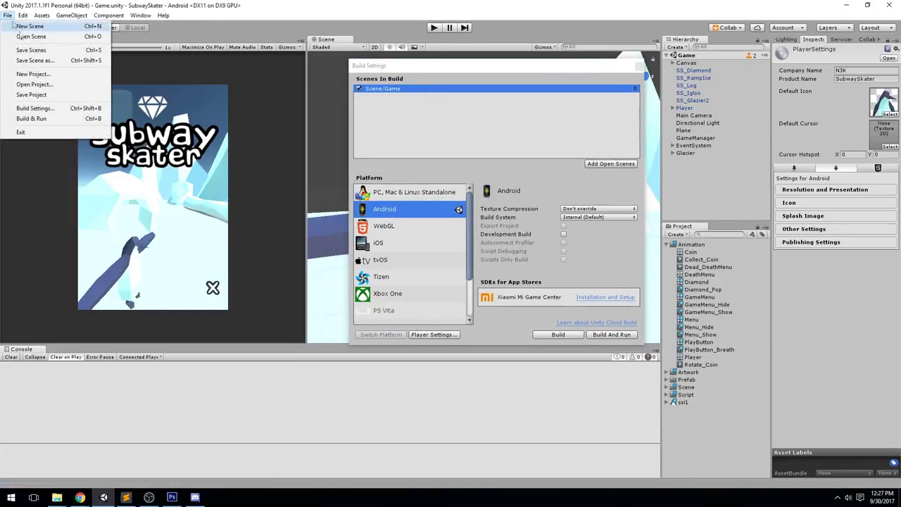
{"action": "left_click", "coordinate": [56, 109]}
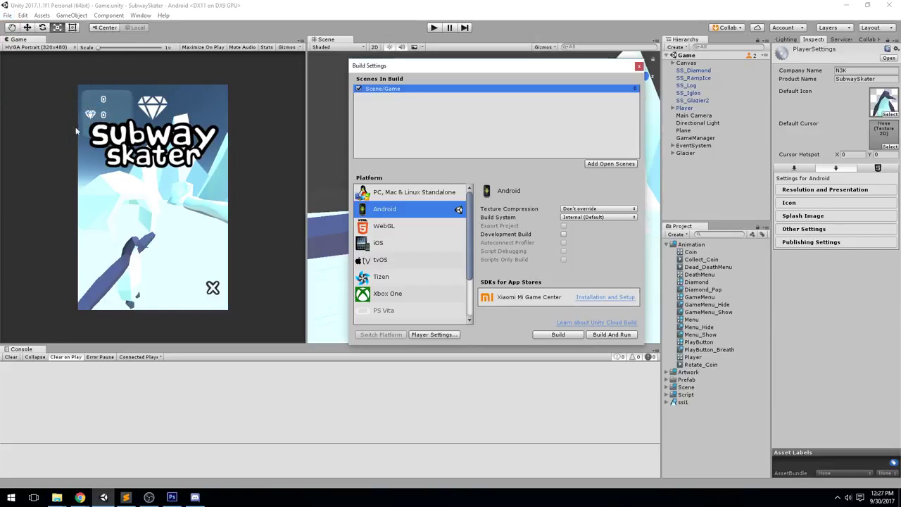
Point the Android SDK location in External Tools preferences to the local sdk folder
{"action": "left_click", "coordinate": [23, 15]}
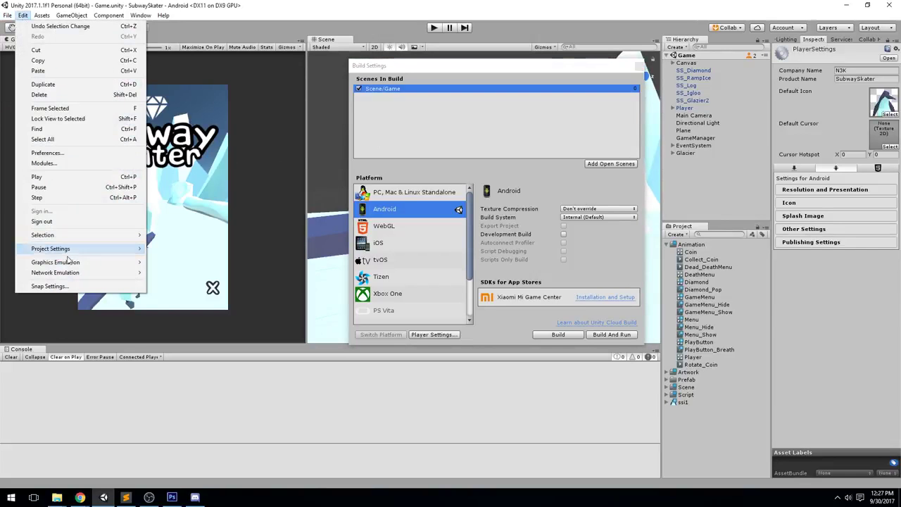
{"action": "mouse_move", "coordinate": [66, 250]}
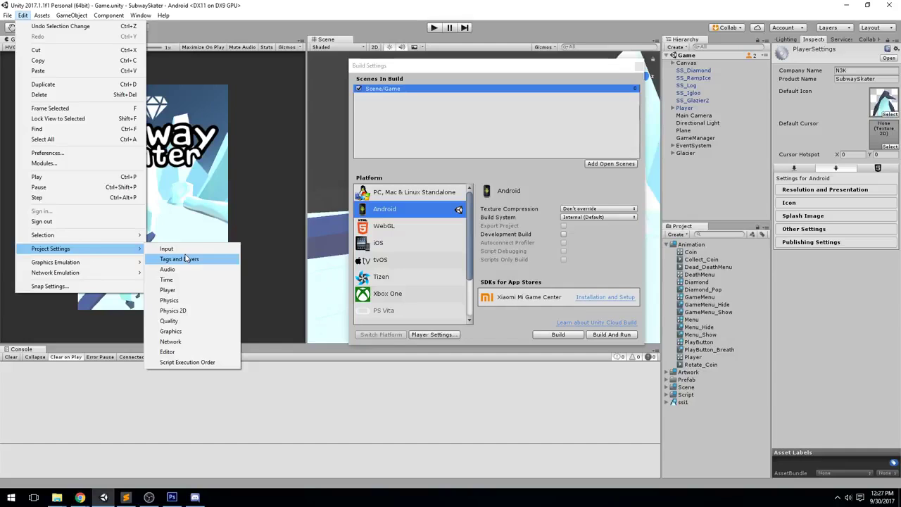
{"action": "left_click", "coordinate": [57, 154]}
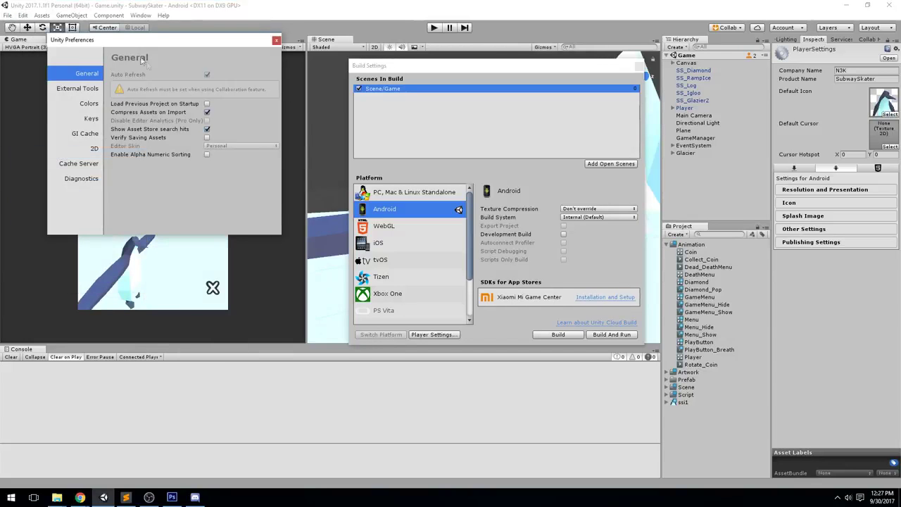
{"action": "left_click", "coordinate": [82, 90]}
{"action": "scroll", "coordinate": [250, 134], "scroll_direction": "down", "scroll_amount": 1}
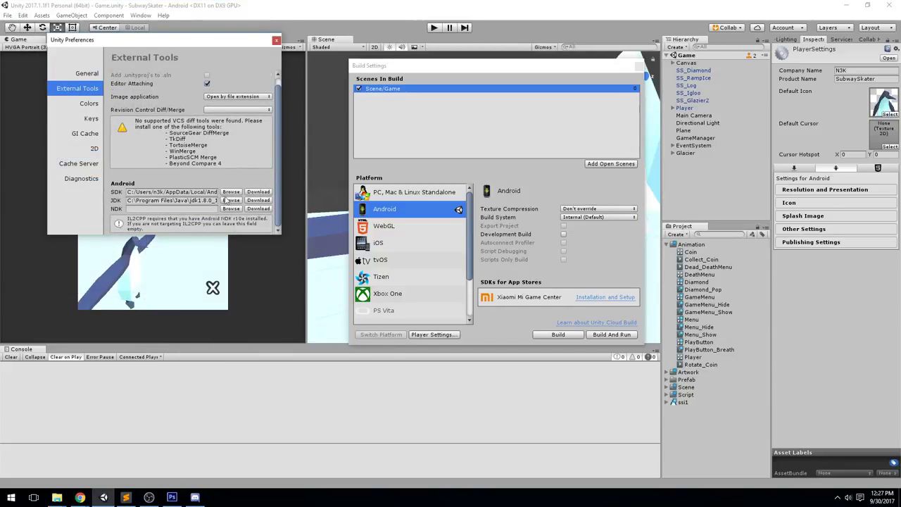
{"action": "left_click", "coordinate": [231, 192]}
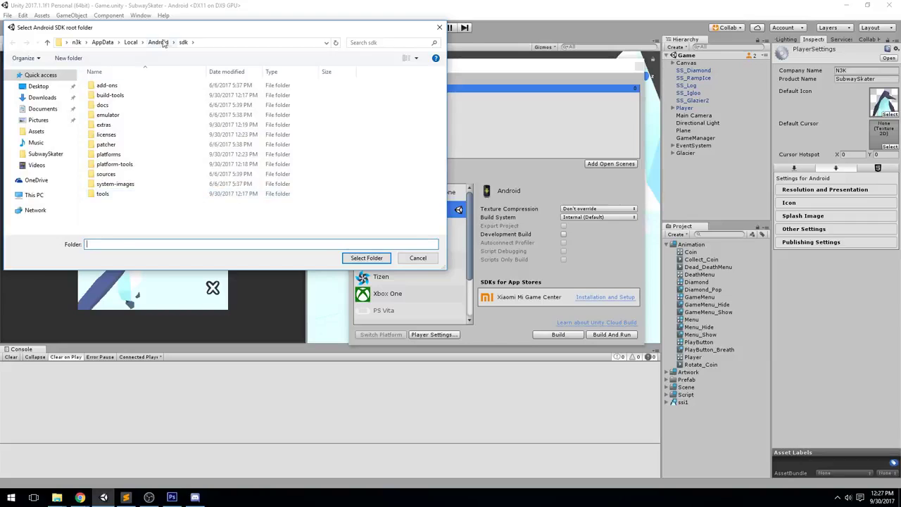
{"action": "left_click", "coordinate": [159, 42]}
{"action": "left_click", "coordinate": [162, 87]}
{"action": "left_click", "coordinate": [366, 259]}
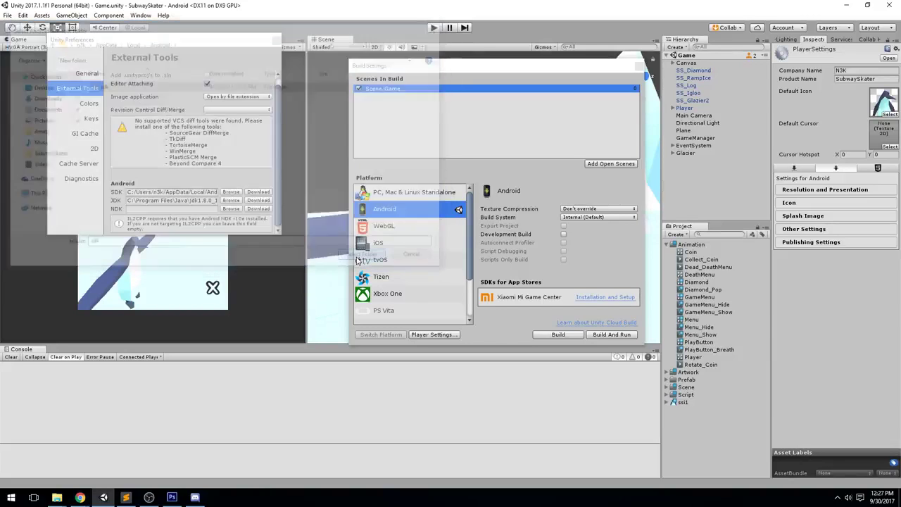
{"action": "left_click", "coordinate": [277, 39]}
Rebuild the Android package and save it as 093017
{"action": "left_click", "coordinate": [558, 335]}
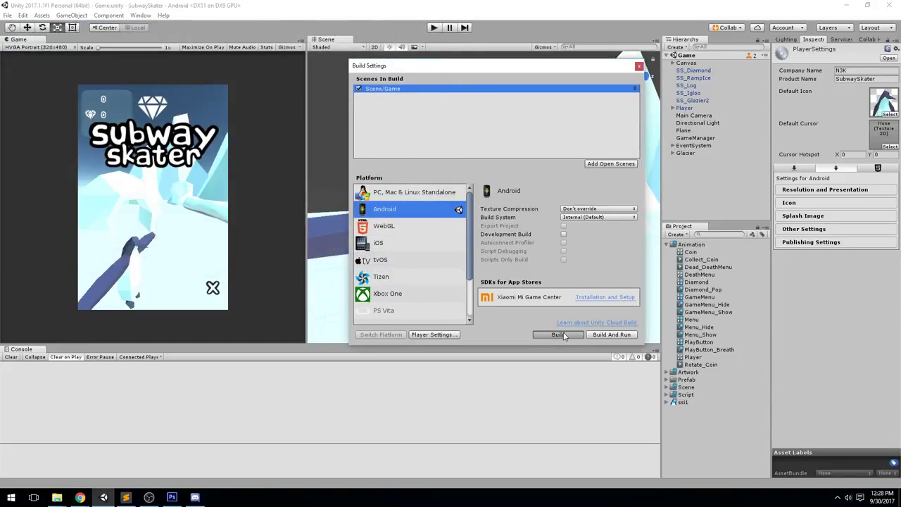
{"action": "left_click", "coordinate": [371, 258]}
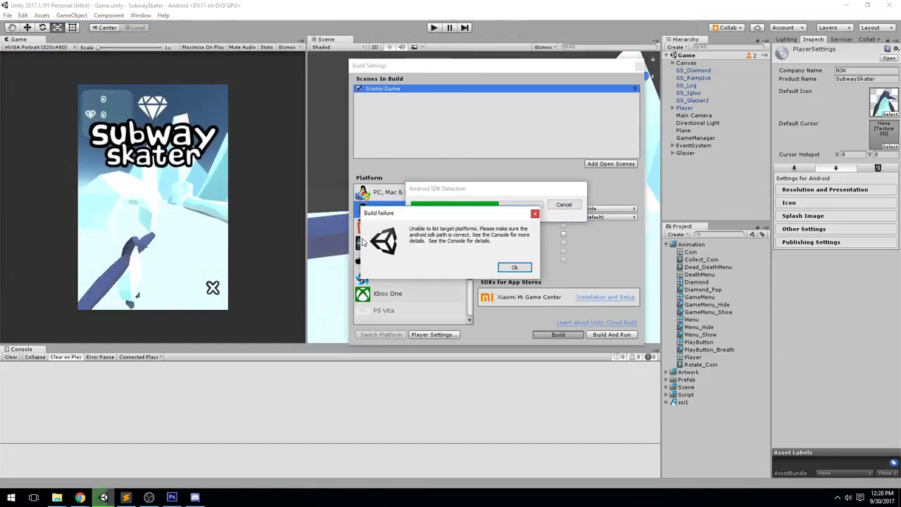
{"action": "left_click", "coordinate": [514, 267]}
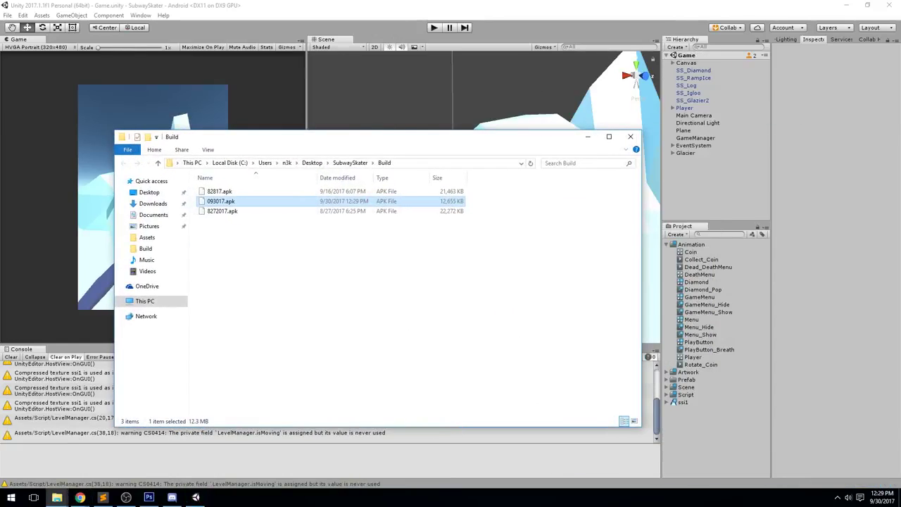
Bring the Play Console browser back and snap it to the left half of the screen
{"action": "key", "text": "alt+Tab"}
{"action": "key", "text": "super+Left"}
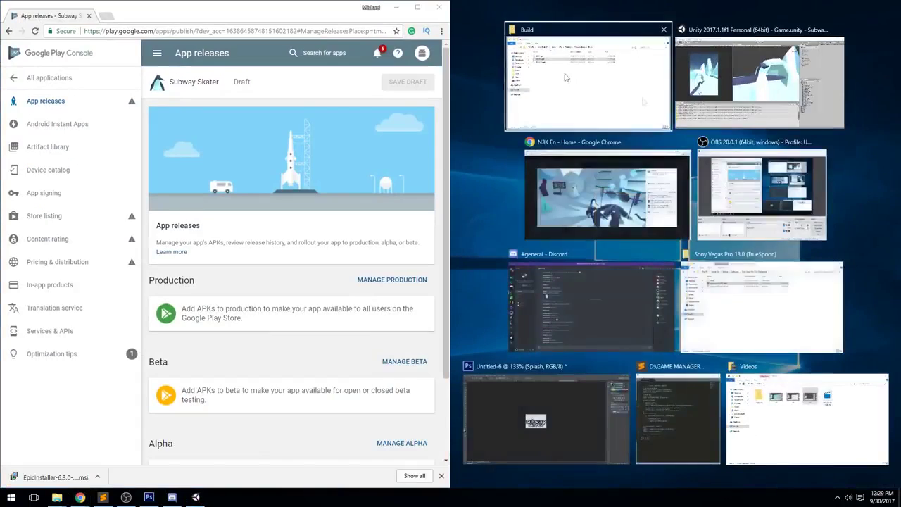
Dock the Build folder on the right and scroll through the App releases page
{"action": "left_click", "coordinate": [599, 88]}
{"action": "left_click", "coordinate": [619, 196]}
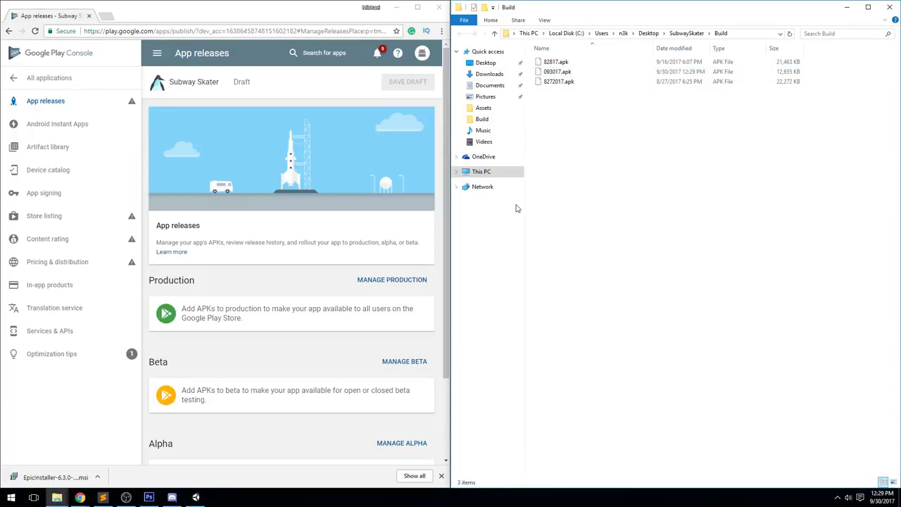
{"action": "left_click", "coordinate": [71, 103]}
{"action": "scroll", "coordinate": [276, 208], "scroll_direction": "down", "scroll_amount": 2}
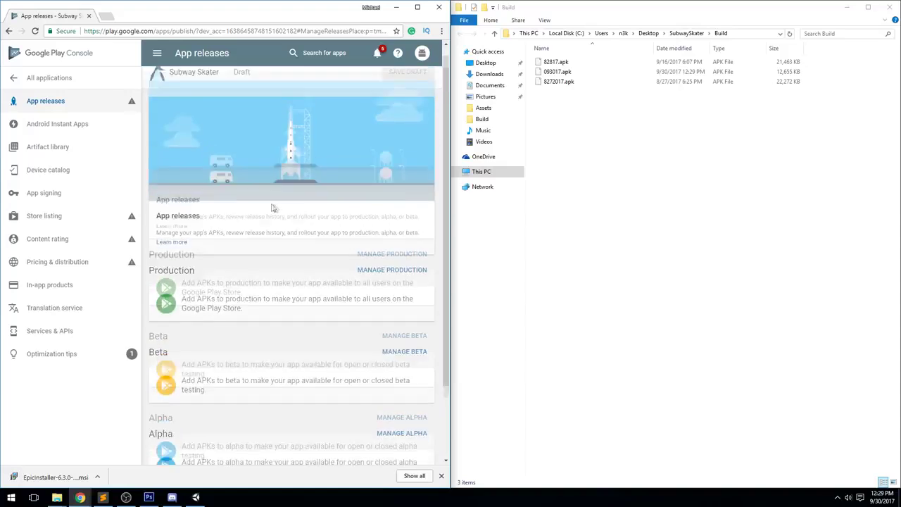
{"action": "scroll", "coordinate": [239, 246], "scroll_direction": "down", "scroll_amount": 2}
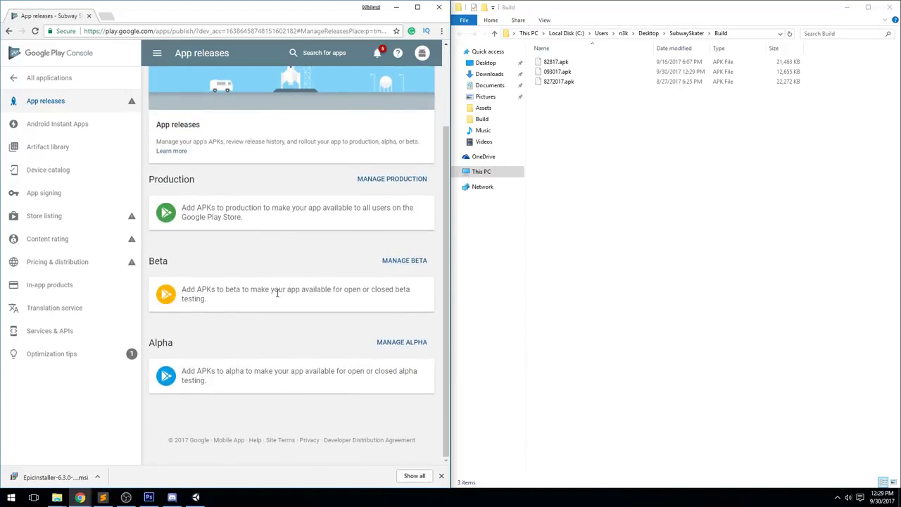
{"action": "scroll", "coordinate": [279, 294], "scroll_direction": "up", "scroll_amount": 2}
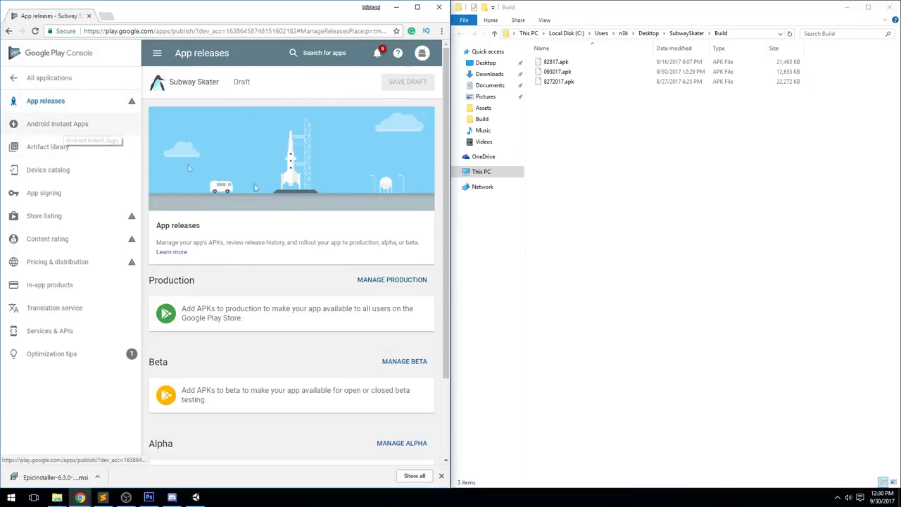
{"action": "scroll", "coordinate": [394, 281], "scroll_direction": "down", "scroll_amount": 3}
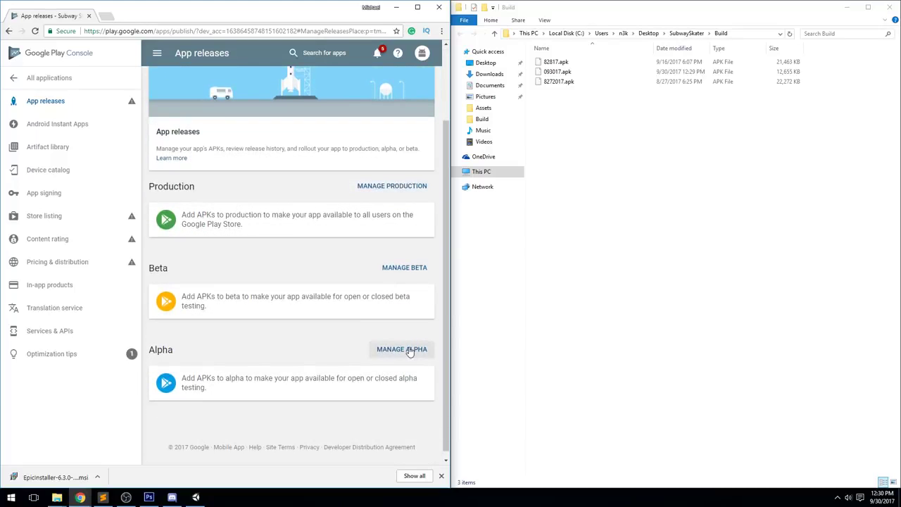
Create a new release on the alpha track and start Google Play App Signing enrolment
{"action": "left_click", "coordinate": [409, 351]}
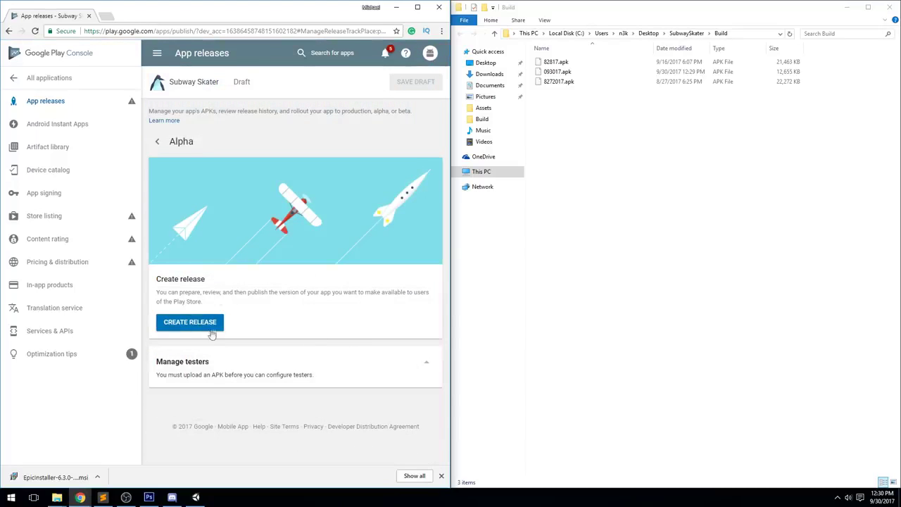
{"action": "left_click", "coordinate": [204, 324]}
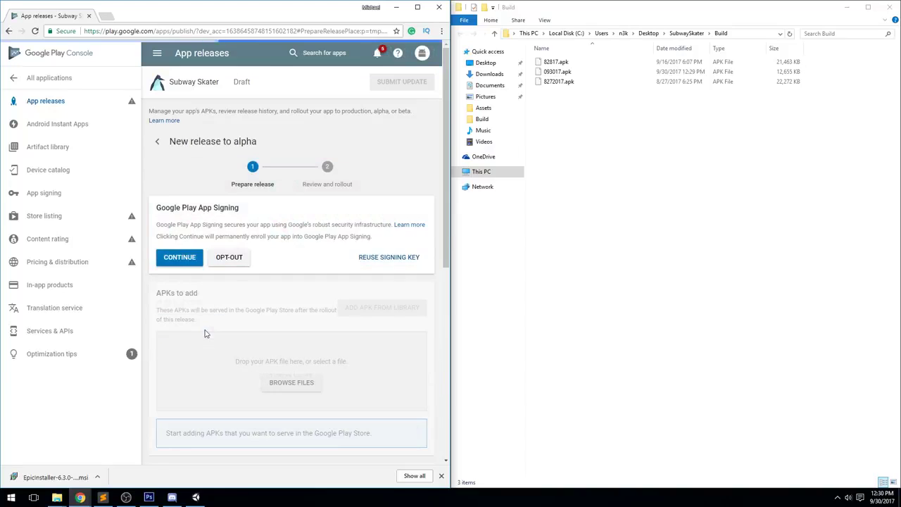
{"action": "scroll", "coordinate": [318, 198], "scroll_direction": "down", "scroll_amount": 2}
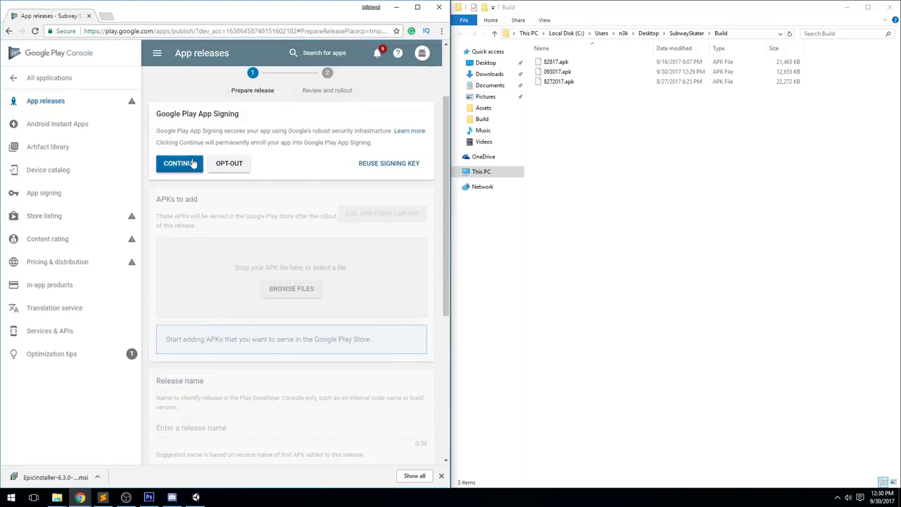
{"action": "left_click", "coordinate": [188, 164]}
Accept the Google Play App Signing terms and select 093017.apk in the Build folder
{"action": "scroll", "coordinate": [366, 211], "scroll_direction": "down", "scroll_amount": 10}
{"action": "scroll", "coordinate": [403, 175], "scroll_direction": "up", "scroll_amount": 3}
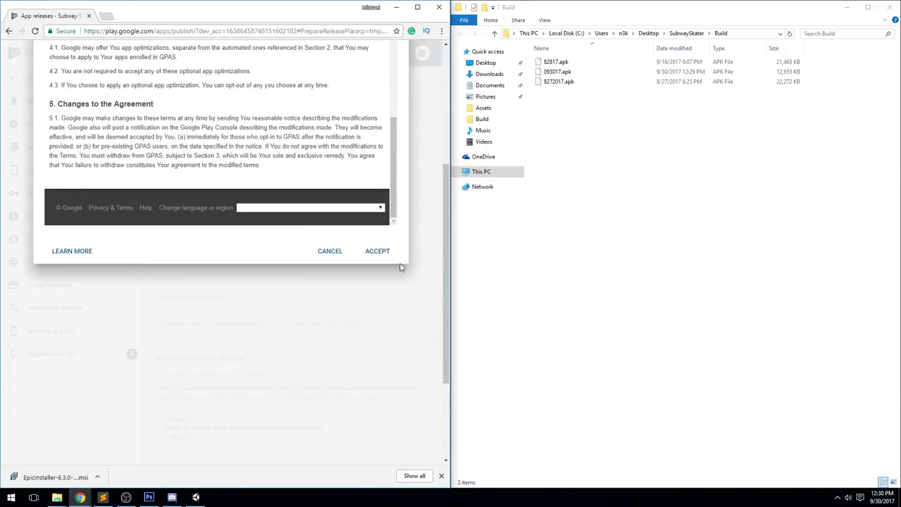
{"action": "left_click", "coordinate": [377, 252]}
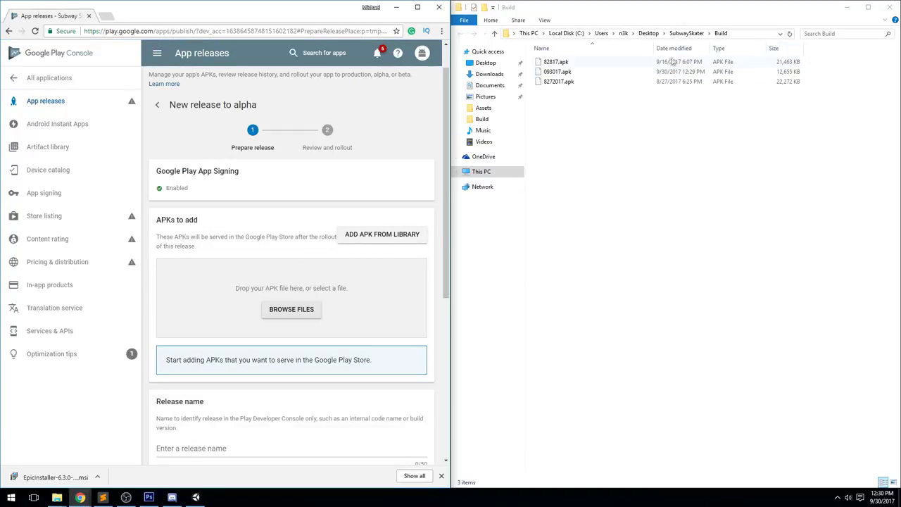
{"action": "left_click", "coordinate": [569, 75]}
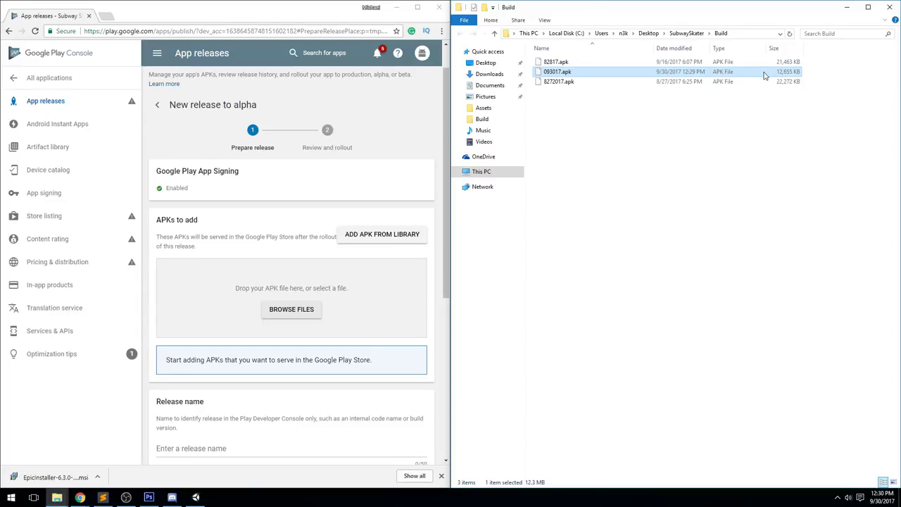
Upload 093017.apk to the alpha release, keep release name 0.1, and begin the release notes
{"action": "left_click_drag", "start_coordinate": [765, 75], "coordinate": [267, 316]}
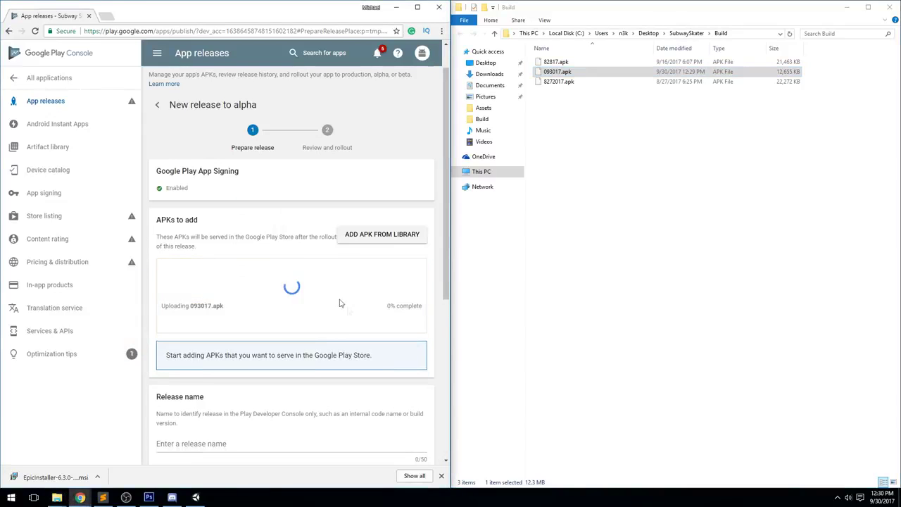
{"action": "scroll", "coordinate": [314, 295], "scroll_direction": "down", "scroll_amount": 1}
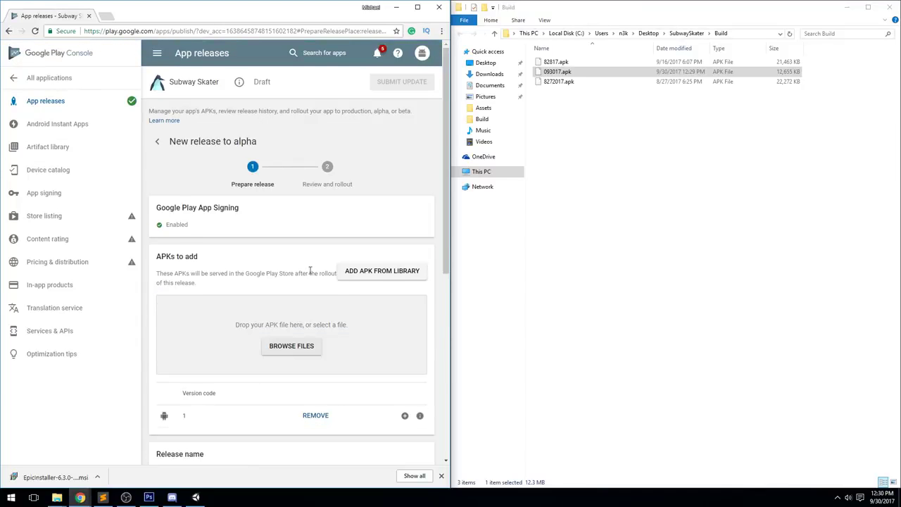
{"action": "scroll", "coordinate": [309, 270], "scroll_direction": "down", "scroll_amount": 2}
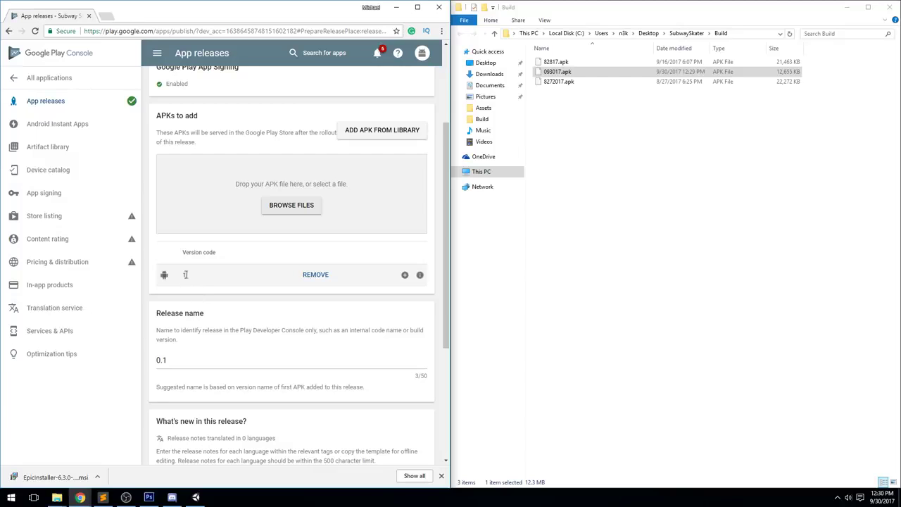
{"action": "scroll", "coordinate": [194, 278], "scroll_direction": "down", "scroll_amount": 2}
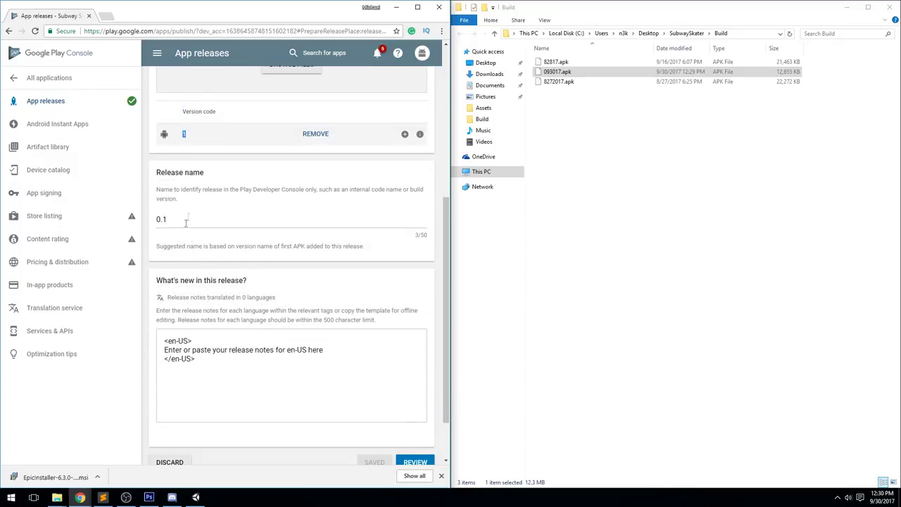
{"action": "double_click", "coordinate": [186, 218]}
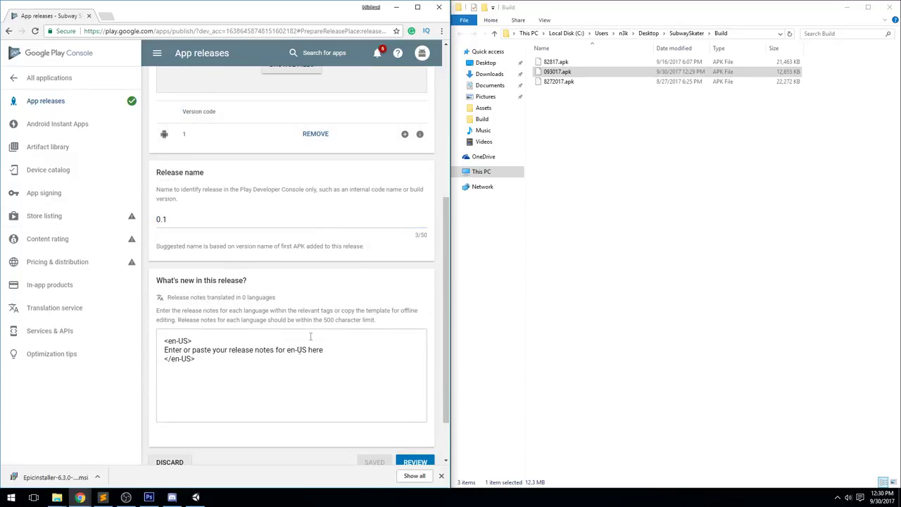
{"action": "scroll", "coordinate": [350, 321], "scroll_direction": "down", "scroll_amount": 1}
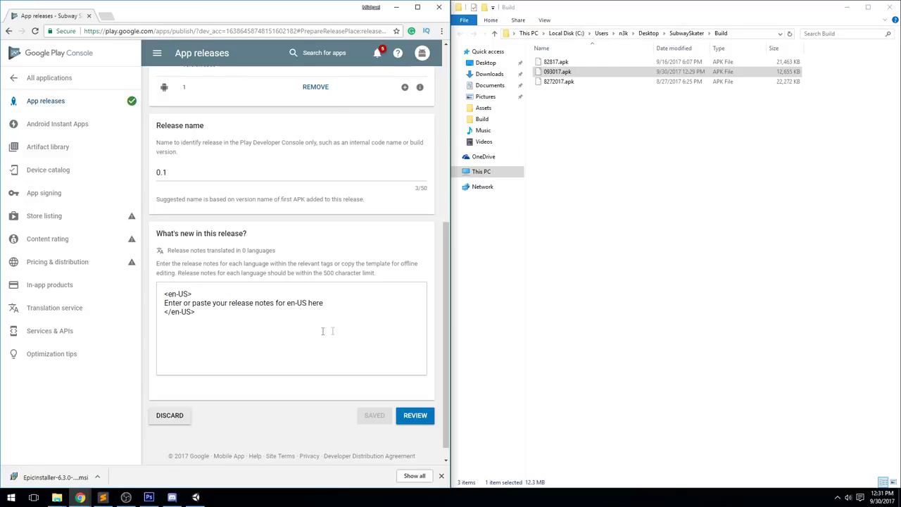
{"action": "left_click", "coordinate": [322, 331]}
Write "Initial commit" as the release notes between the en-US tags
{"action": "type", "text": "Initial "}
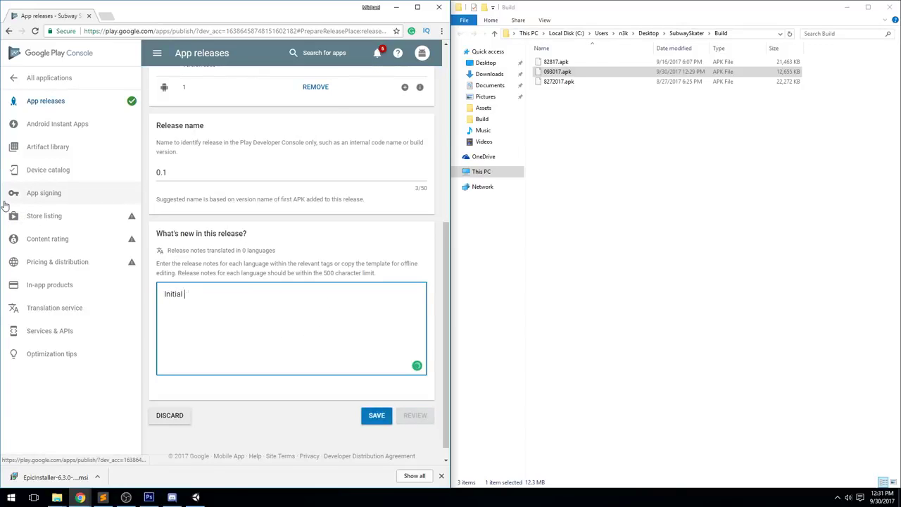
{"action": "type", "text": "commit"}
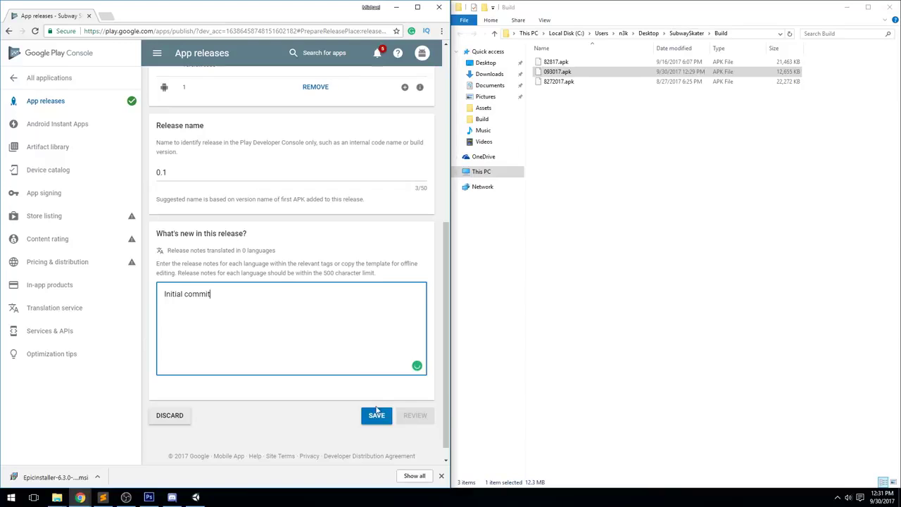
{"action": "scroll", "coordinate": [288, 354], "scroll_direction": "up", "scroll_amount": 3}
{"action": "scroll", "coordinate": [289, 354], "scroll_direction": "up", "scroll_amount": 3}
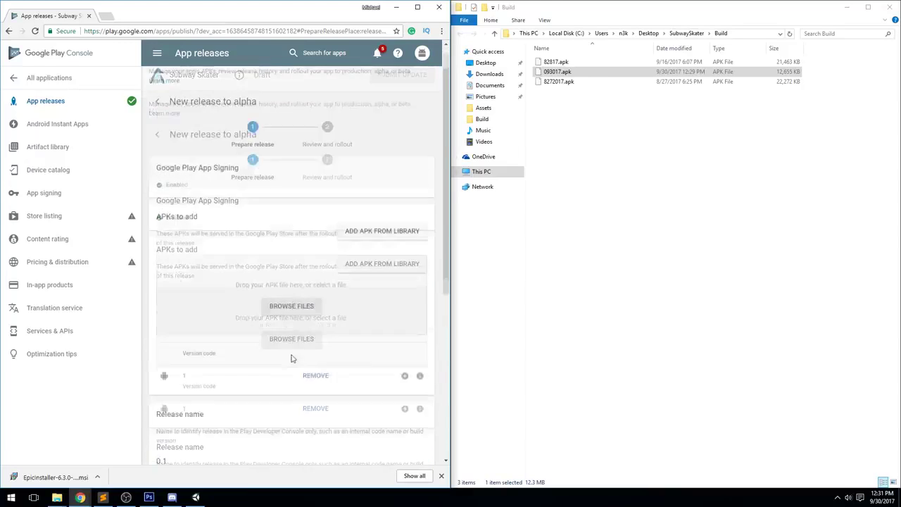
{"action": "scroll", "coordinate": [330, 380], "scroll_direction": "down", "scroll_amount": 10}
{"action": "left_click", "coordinate": [300, 319]}
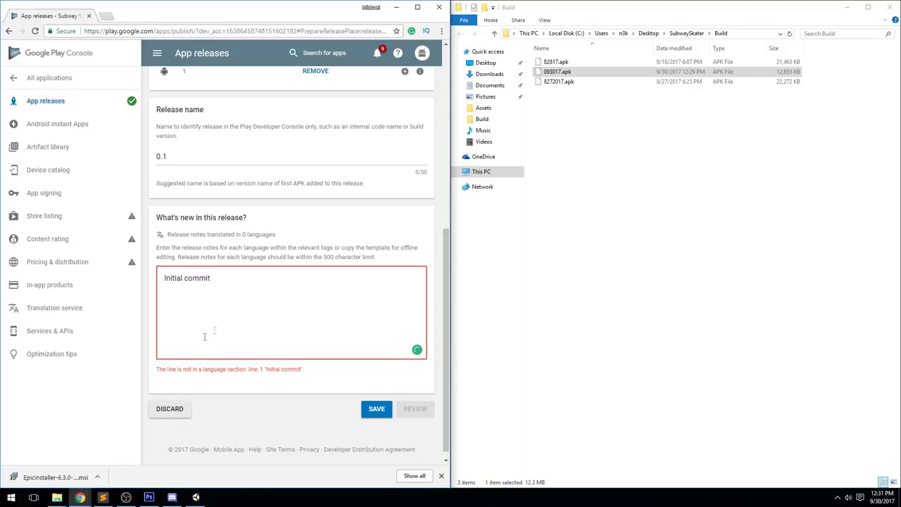
{"action": "key", "text": "BackSpace"}
{"action": "key", "text": "BackSpace"}
{"action": "key", "text": "BackSpace"}
{"action": "left_click", "coordinate": [328, 284]}
{"action": "left_click_drag", "start_coordinate": [328, 284], "coordinate": [159, 284]}
{"action": "type", "text": "Initial commit"}
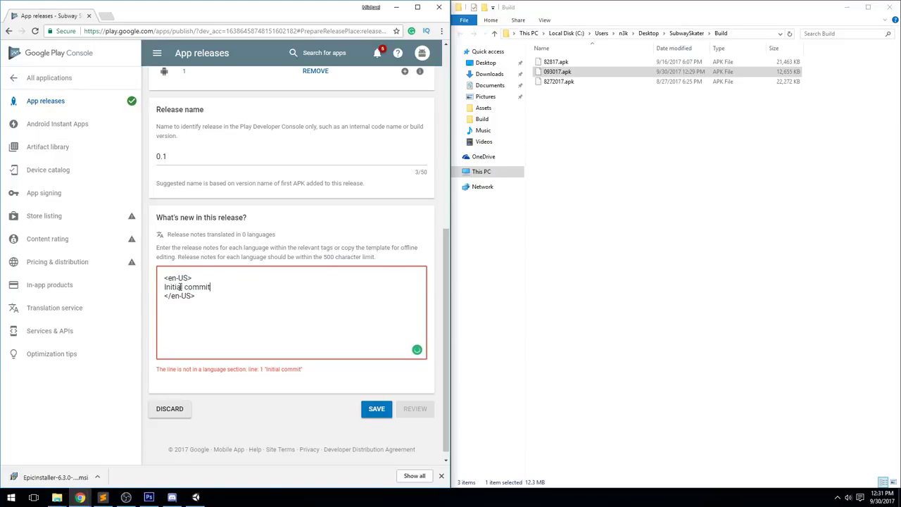
Save the alpha release draft and go to the Android Instant Apps section
{"action": "left_click", "coordinate": [377, 409]}
{"action": "scroll", "coordinate": [328, 345], "scroll_direction": "up", "scroll_amount": 2}
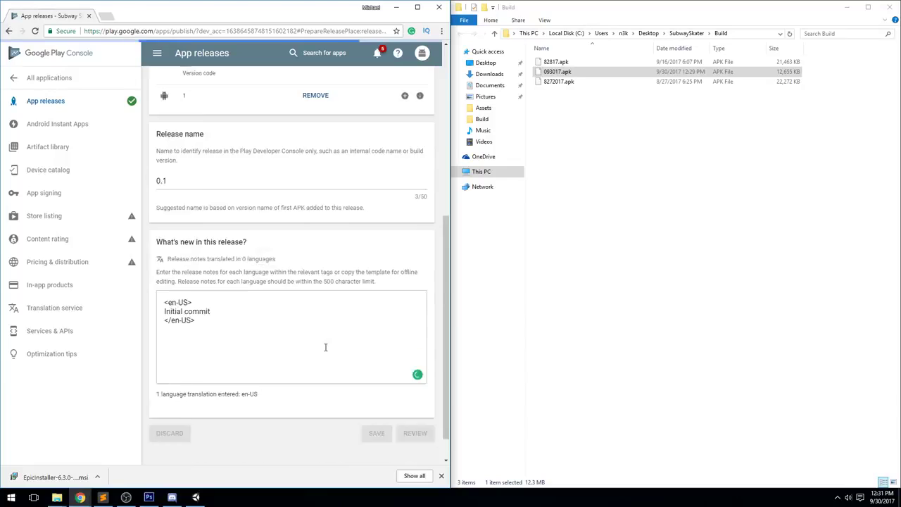
{"action": "scroll", "coordinate": [296, 325], "scroll_direction": "up", "scroll_amount": 4}
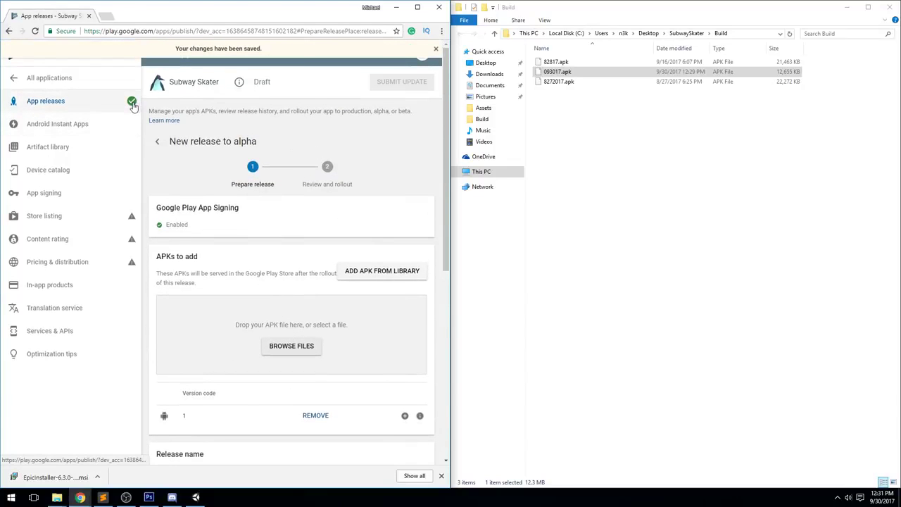
{"action": "left_click", "coordinate": [124, 122]}
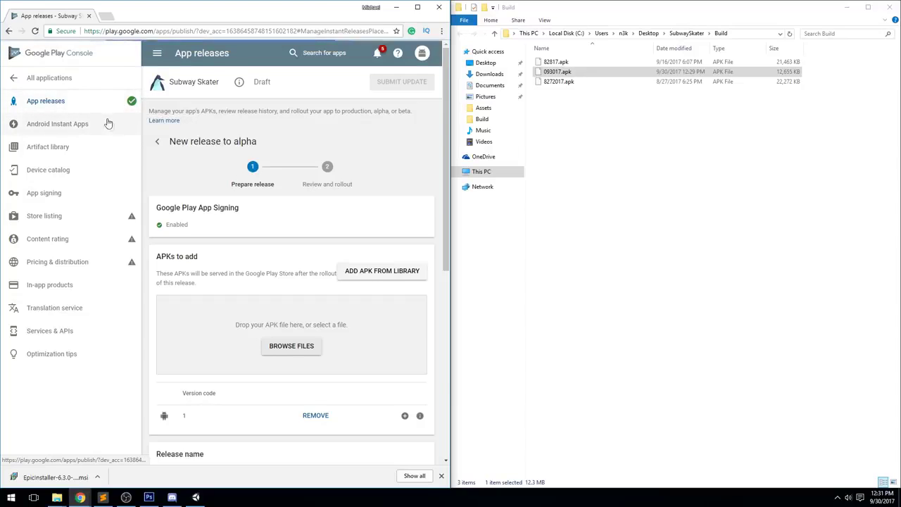
View the Device catalog, check the pending-task warnings, then go to Store listing
{"action": "left_click", "coordinate": [112, 168]}
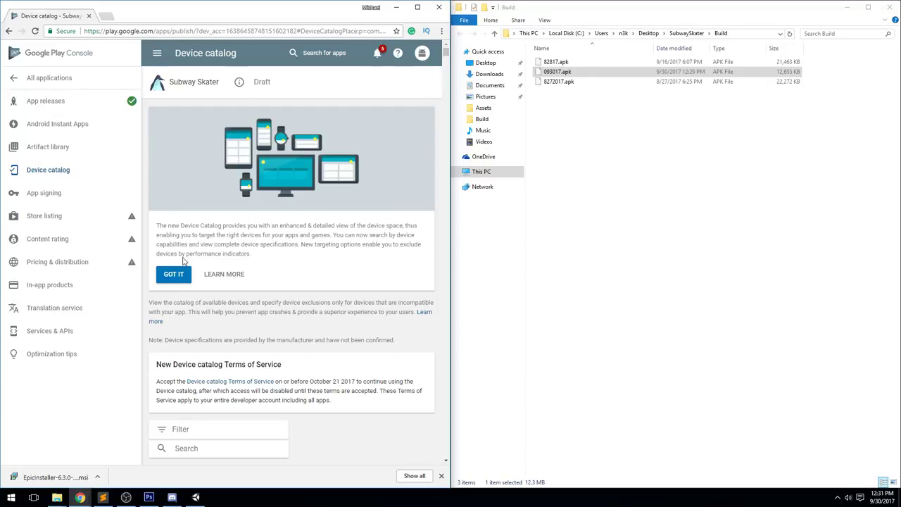
{"action": "mouse_move", "coordinate": [133, 260]}
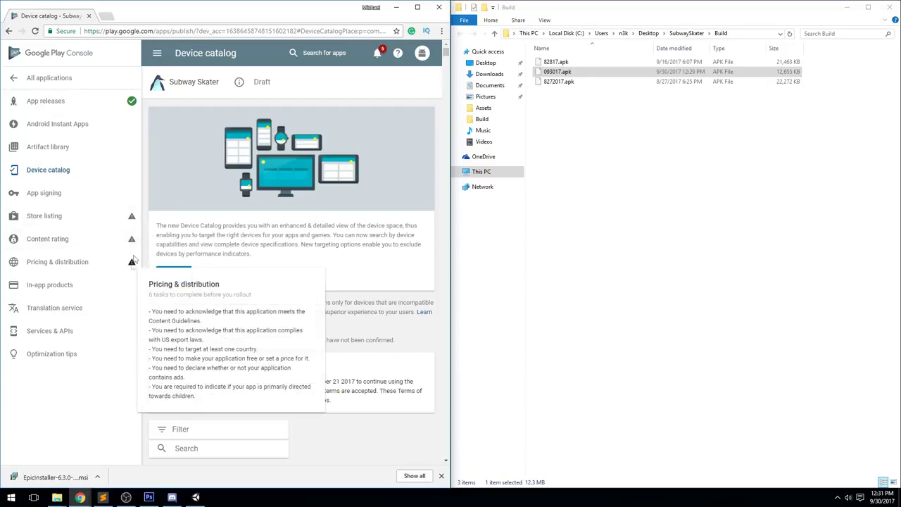
{"action": "mouse_move", "coordinate": [130, 219]}
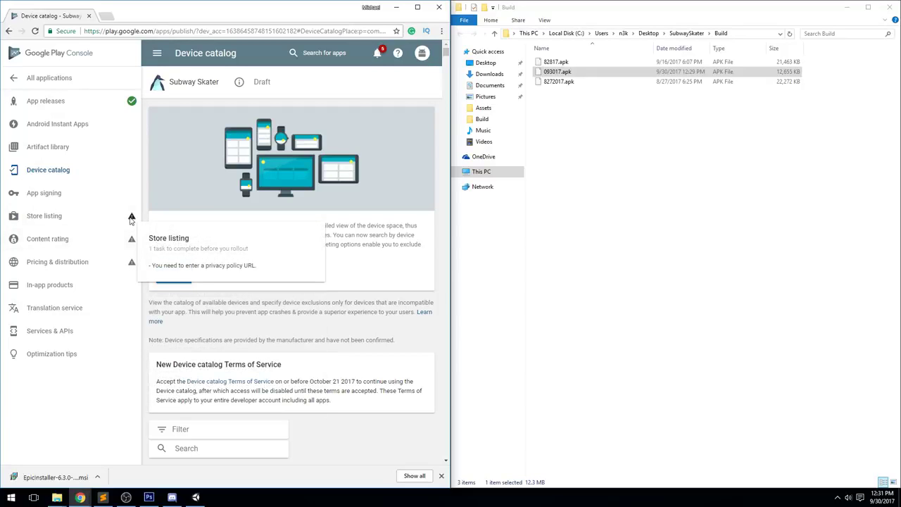
{"action": "left_click", "coordinate": [70, 217]}
Maximize Chrome and review the store listing graphics, including the Feature Graphic
{"action": "scroll", "coordinate": [70, 211], "scroll_direction": "down", "scroll_amount": 2}
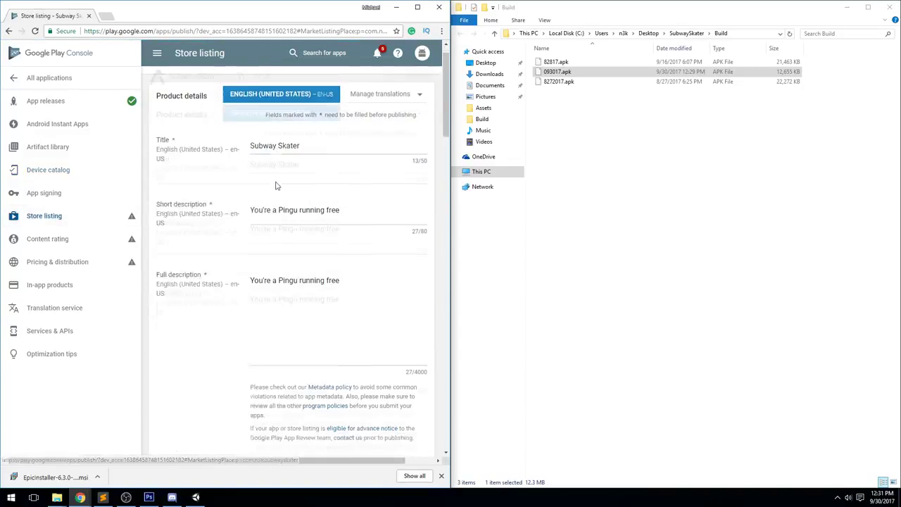
{"action": "mouse_move", "coordinate": [130, 219]}
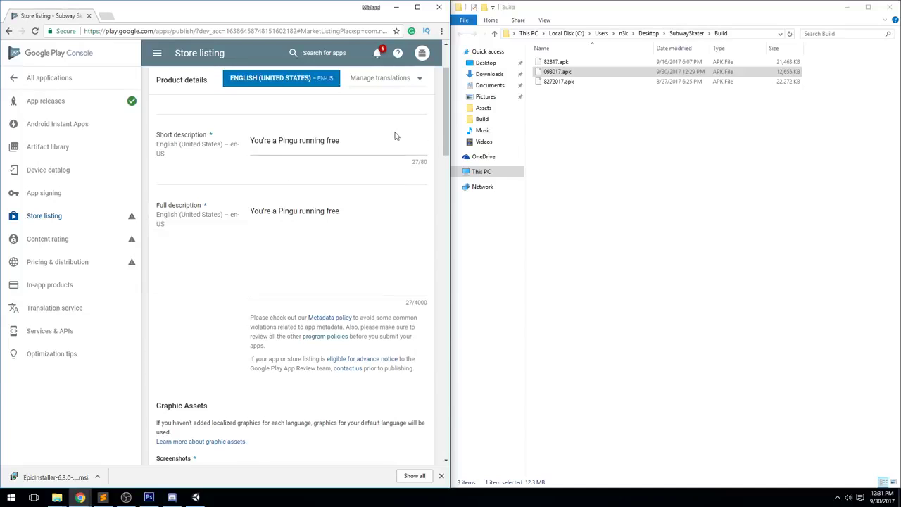
{"action": "scroll", "coordinate": [386, 167], "scroll_direction": "down", "scroll_amount": 5}
{"action": "scroll", "coordinate": [372, 185], "scroll_direction": "down", "scroll_amount": 15}
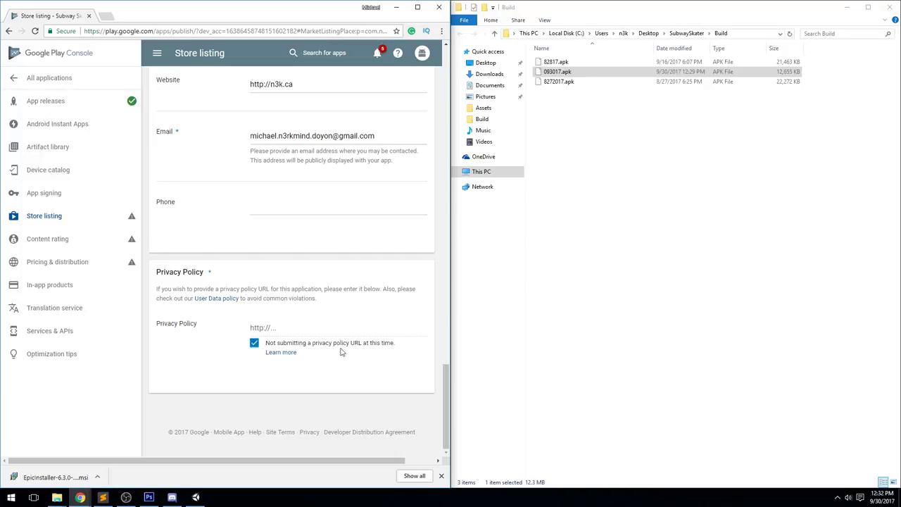
{"action": "scroll", "coordinate": [340, 352], "scroll_direction": "up", "scroll_amount": 15}
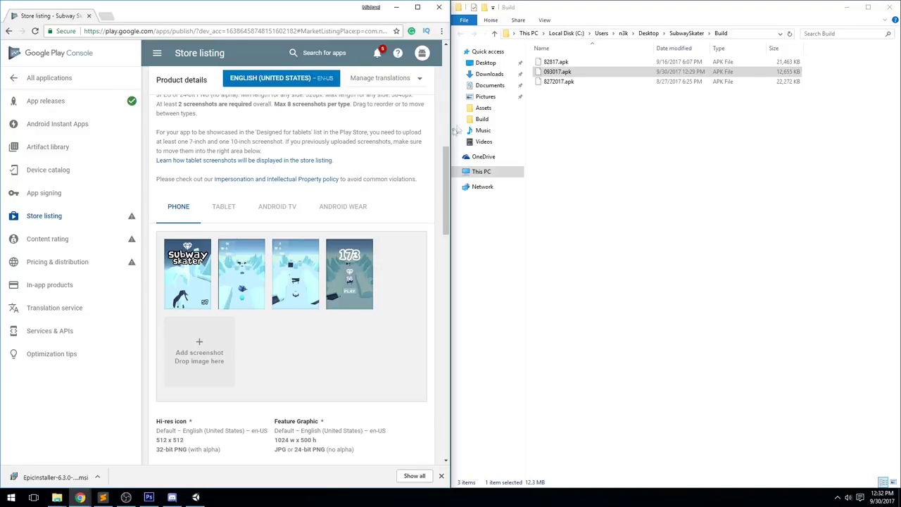
{"action": "left_click", "coordinate": [417, 7]}
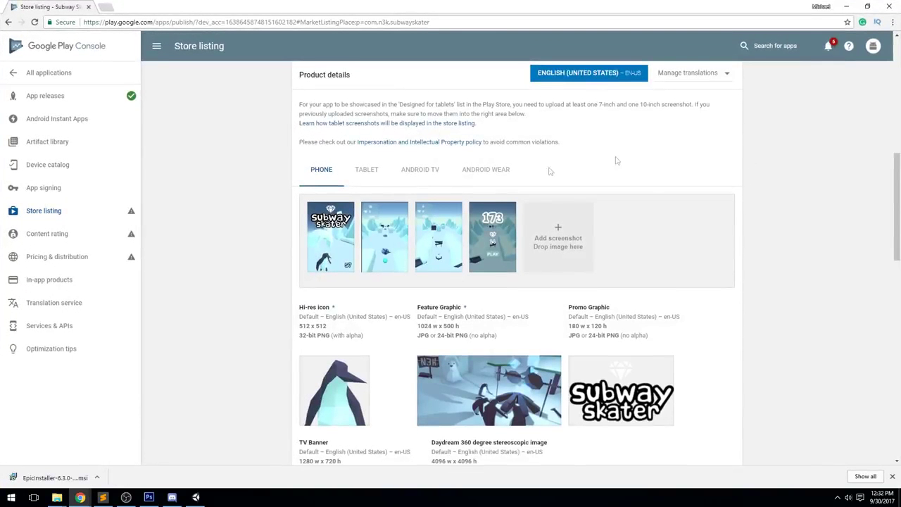
{"action": "scroll", "coordinate": [542, 177], "scroll_direction": "down", "scroll_amount": 1}
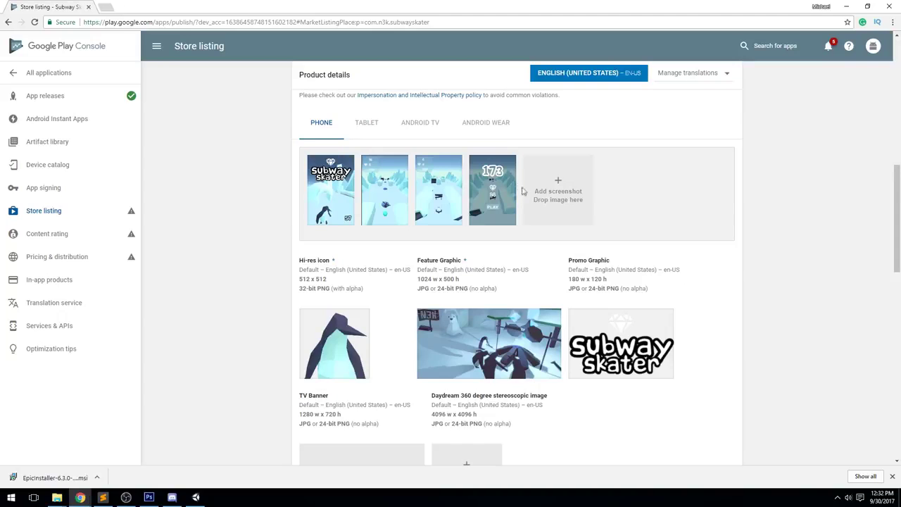
{"action": "scroll", "coordinate": [303, 211], "scroll_direction": "down", "scroll_amount": 2}
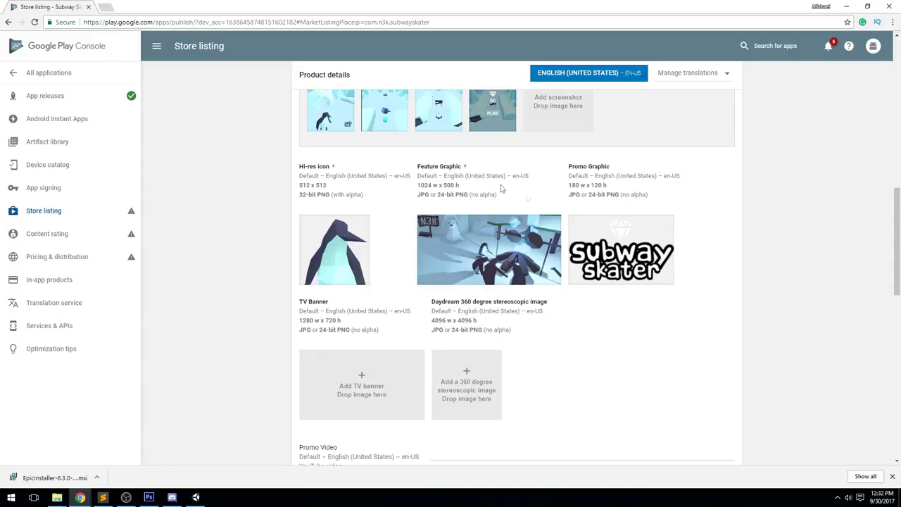
{"action": "triple_click", "coordinate": [463, 168]}
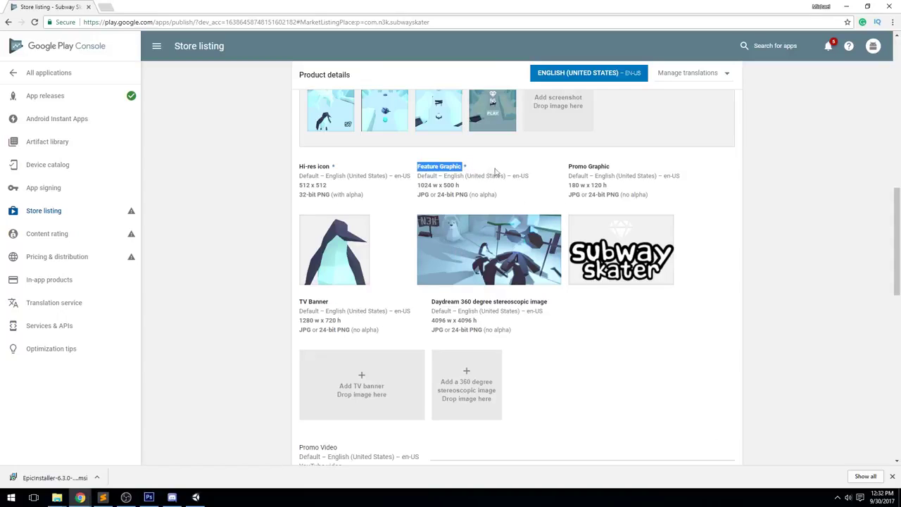
Save the Subway Skater store listing draft and go to the Content rating page
{"action": "scroll", "coordinate": [495, 171], "scroll_direction": "up", "scroll_amount": 3}
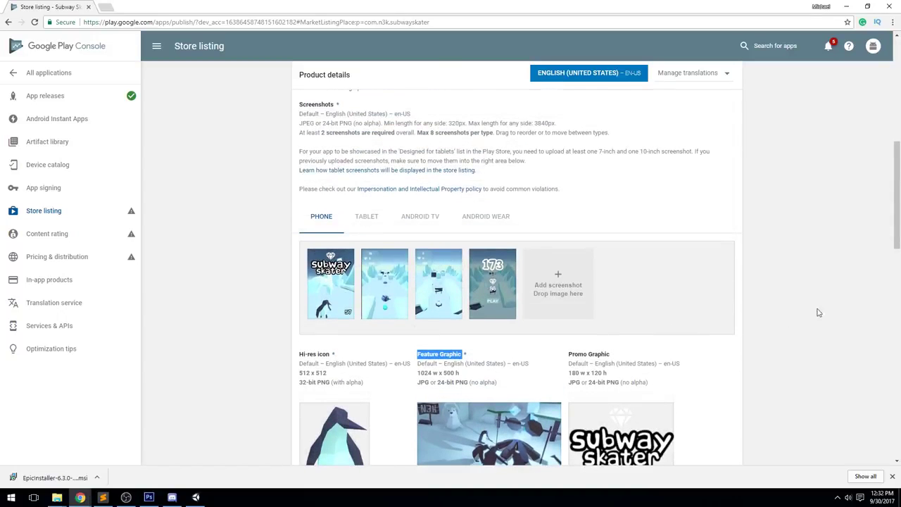
{"action": "scroll", "coordinate": [809, 240], "scroll_direction": "up", "scroll_amount": 5}
{"action": "left_click", "coordinate": [719, 78]}
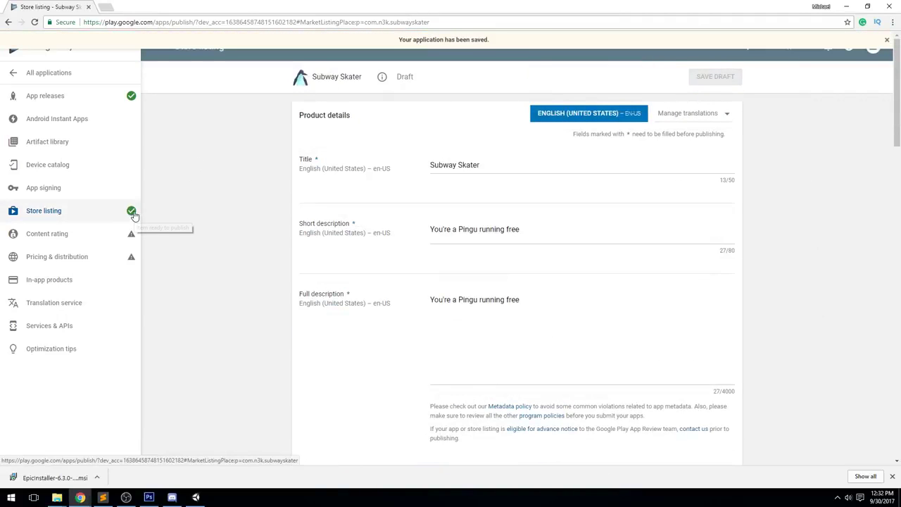
{"action": "left_click", "coordinate": [85, 239]}
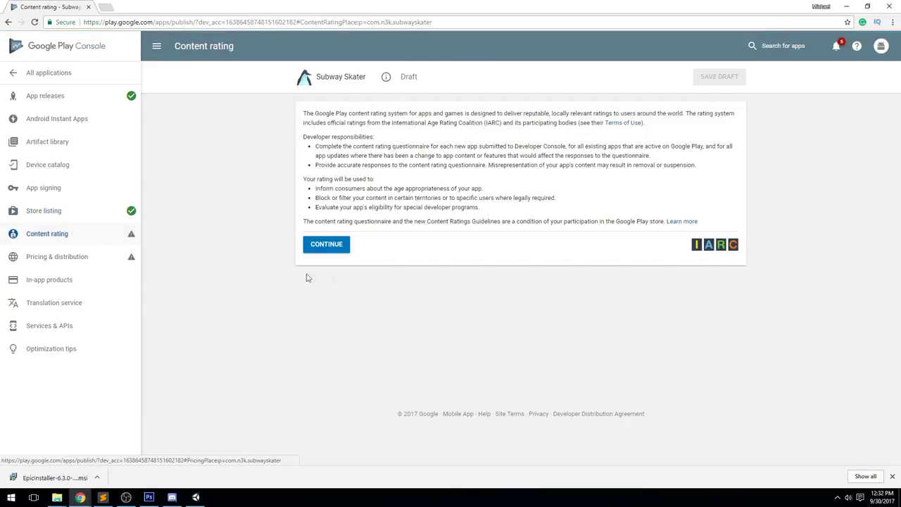
Start the questionnaire, enter and confirm the contact e-mail address, and choose GAME as category
{"action": "left_click", "coordinate": [342, 245]}
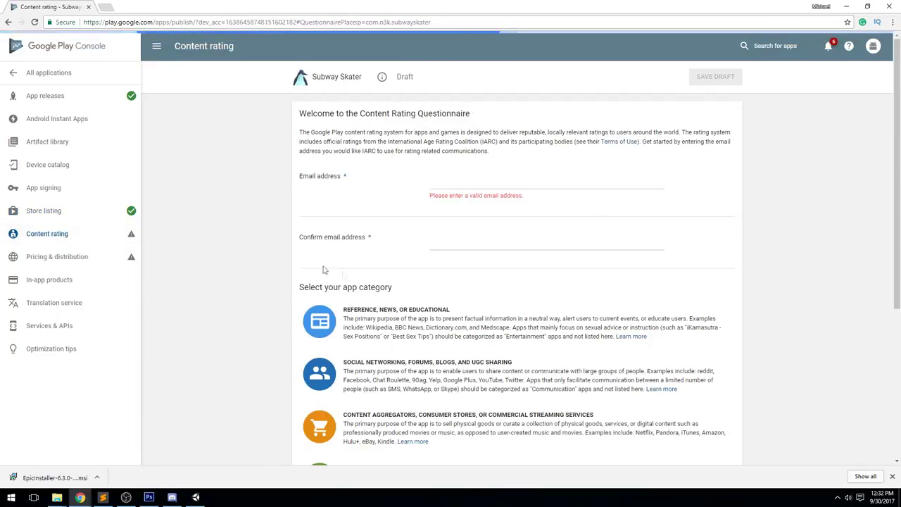
{"action": "left_click", "coordinate": [520, 185]}
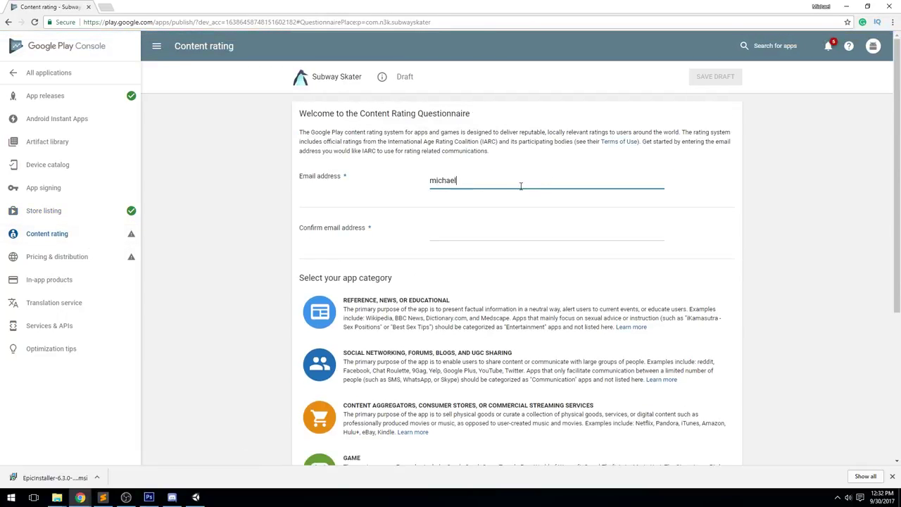
{"action": "key", "text": "Tab"}
{"action": "triple_click", "coordinate": [519, 183]}
{"action": "left_click_drag", "start_coordinate": [494, 181], "coordinate": [493, 232]}
{"action": "scroll", "coordinate": [318, 160], "scroll_direction": "down", "scroll_amount": 3}
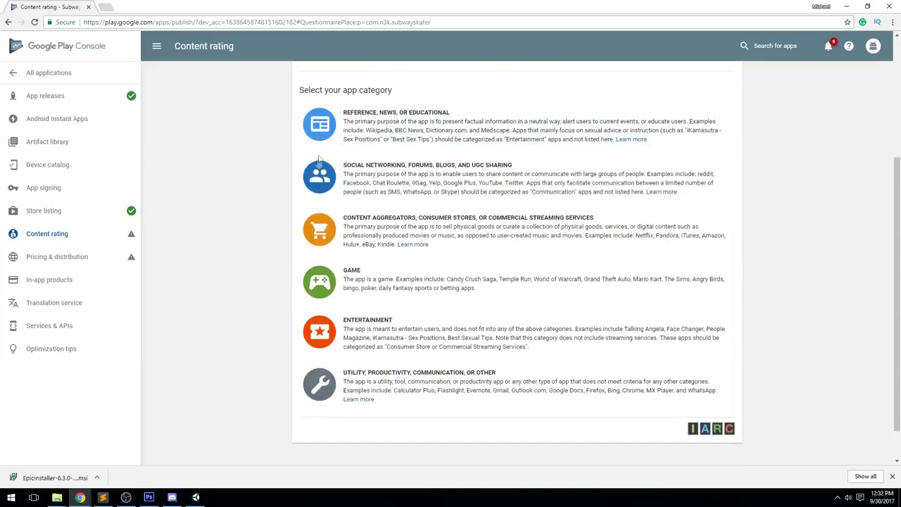
{"action": "left_click", "coordinate": [357, 280]}
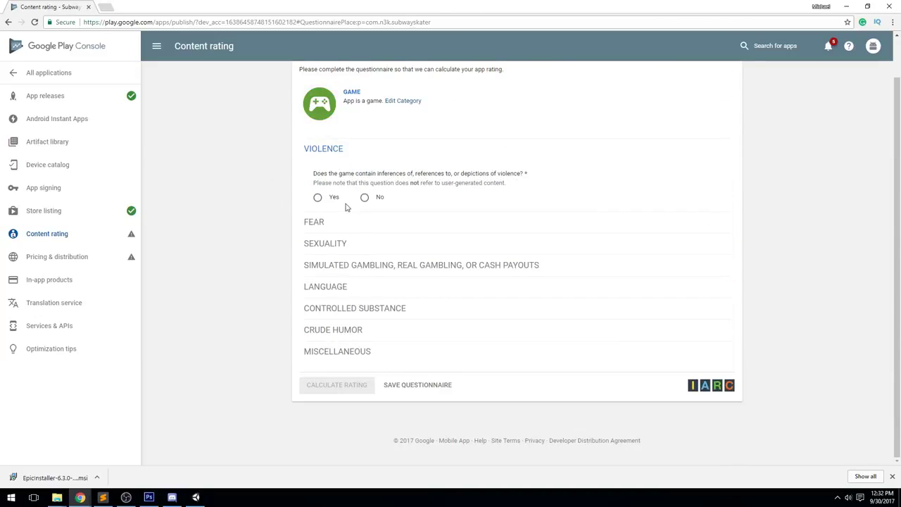
Answer No to violence, fear, sexuality, gambling, offensive language, controlled substances and crude humor
{"action": "scroll", "coordinate": [359, 226], "scroll_direction": "up", "scroll_amount": 1}
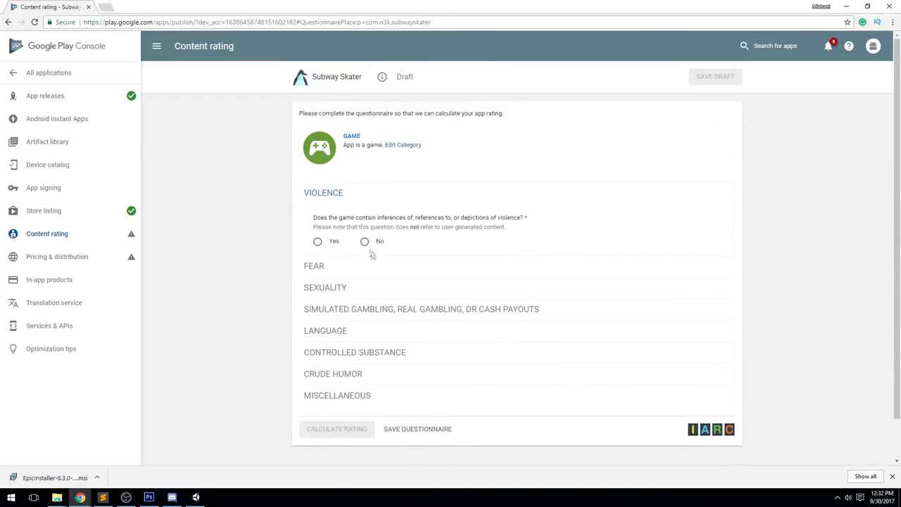
{"action": "left_click", "coordinate": [365, 242]}
{"action": "scroll", "coordinate": [369, 246], "scroll_direction": "down", "scroll_amount": 1}
{"action": "left_click", "coordinate": [369, 223]}
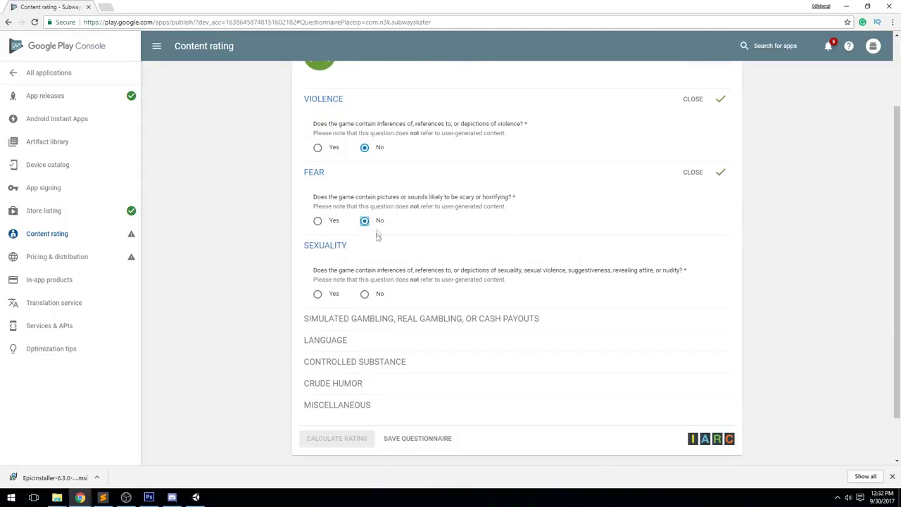
{"action": "scroll", "coordinate": [370, 233], "scroll_direction": "down", "scroll_amount": 1}
{"action": "left_click", "coordinate": [365, 240]}
{"action": "scroll", "coordinate": [365, 242], "scroll_direction": "down", "scroll_amount": 1}
{"action": "left_click", "coordinate": [365, 261]}
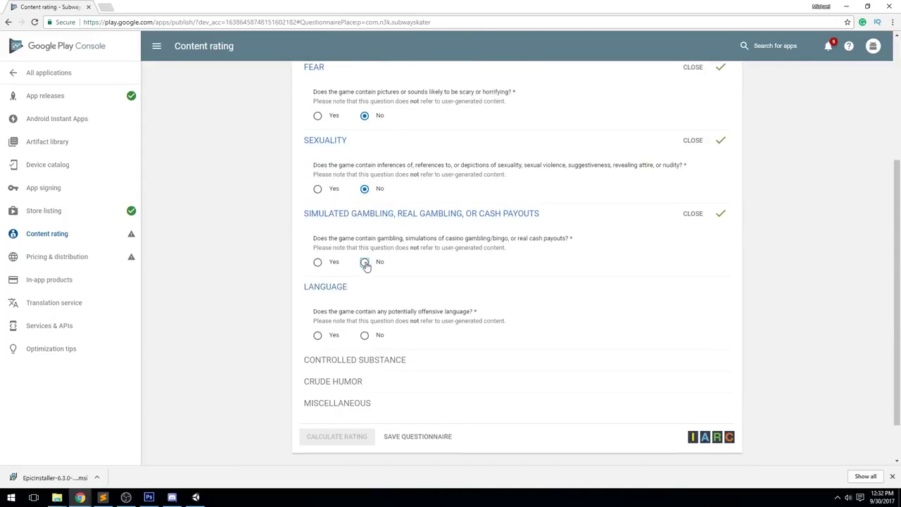
{"action": "scroll", "coordinate": [371, 262], "scroll_direction": "down", "scroll_amount": 1}
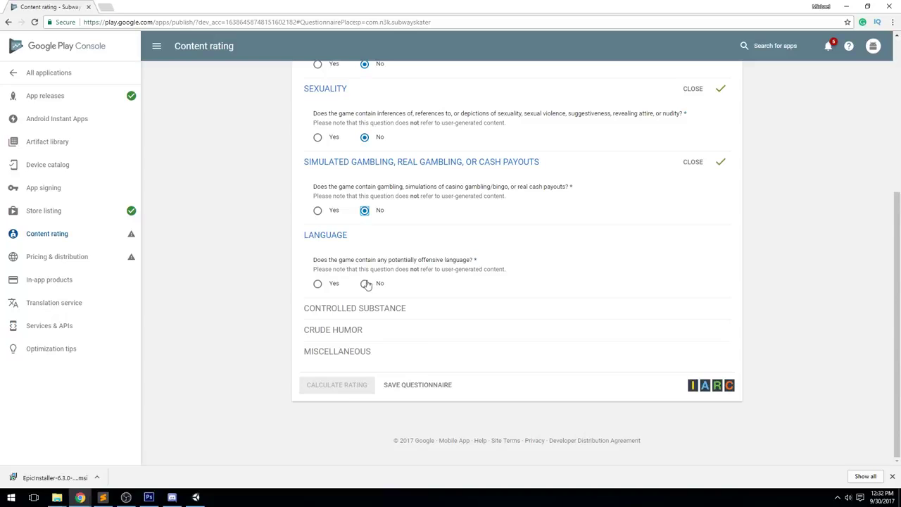
{"action": "left_click", "coordinate": [365, 284]}
{"action": "scroll", "coordinate": [367, 296], "scroll_direction": "down", "scroll_amount": 1}
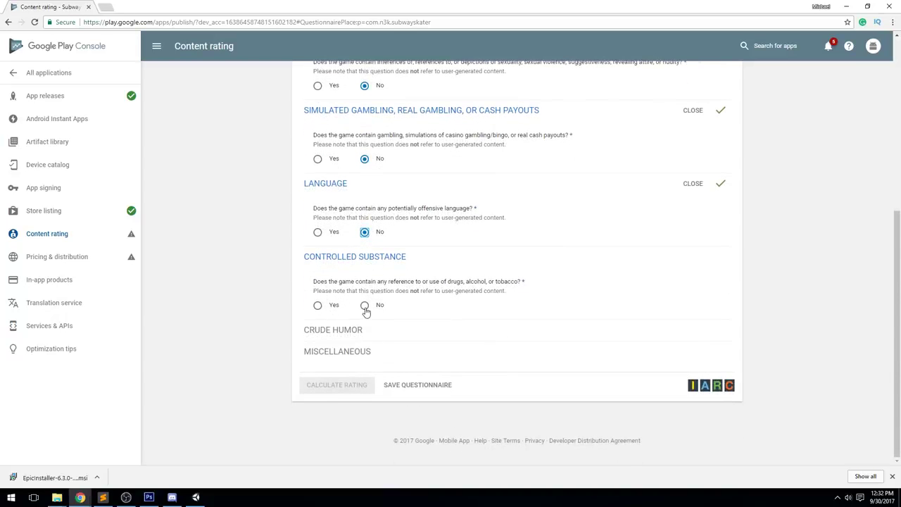
{"action": "left_click", "coordinate": [365, 305]}
{"action": "scroll", "coordinate": [365, 310], "scroll_direction": "down", "scroll_amount": 1}
{"action": "left_click", "coordinate": [364, 328]}
{"action": "scroll", "coordinate": [364, 324], "scroll_direction": "down", "scroll_amount": 3}
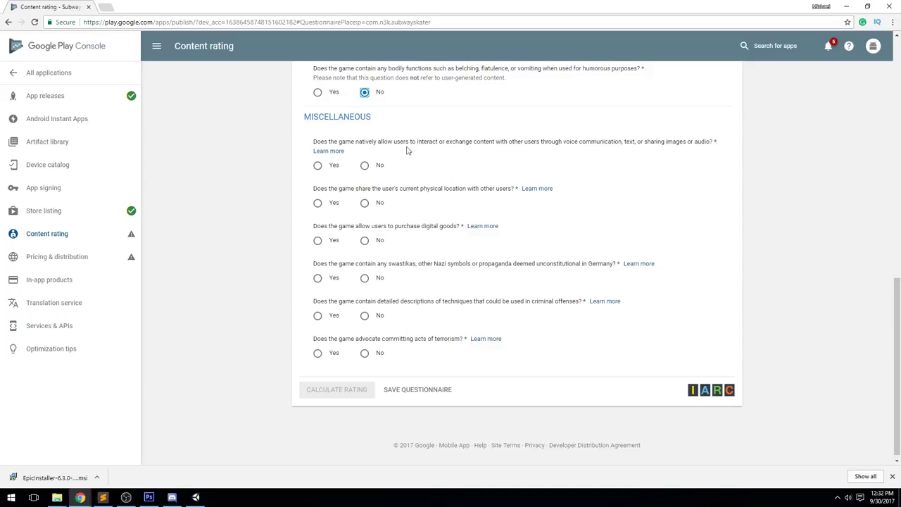
Answer No to content exchange, location sharing, digital purchases, criminal techniques and terrorism, then save and calculate
{"action": "left_click", "coordinate": [365, 166]}
{"action": "left_click", "coordinate": [365, 205]}
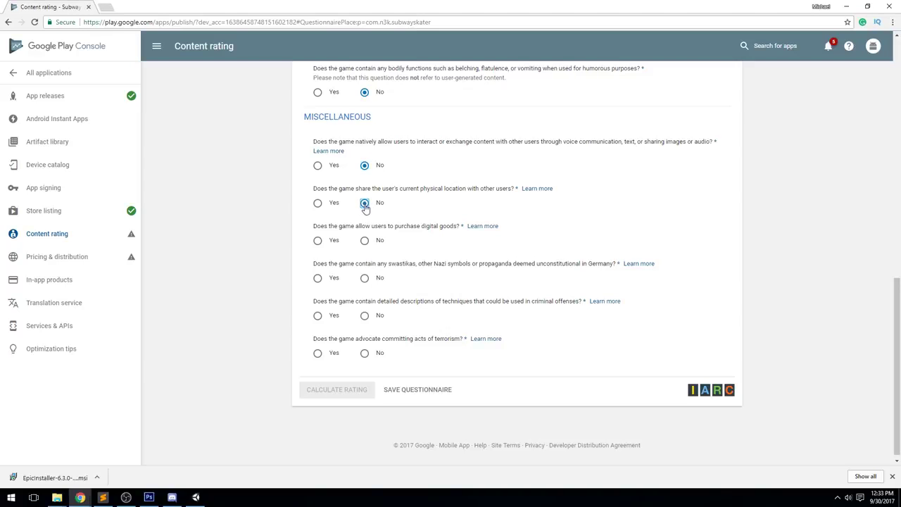
{"action": "left_click", "coordinate": [365, 241]}
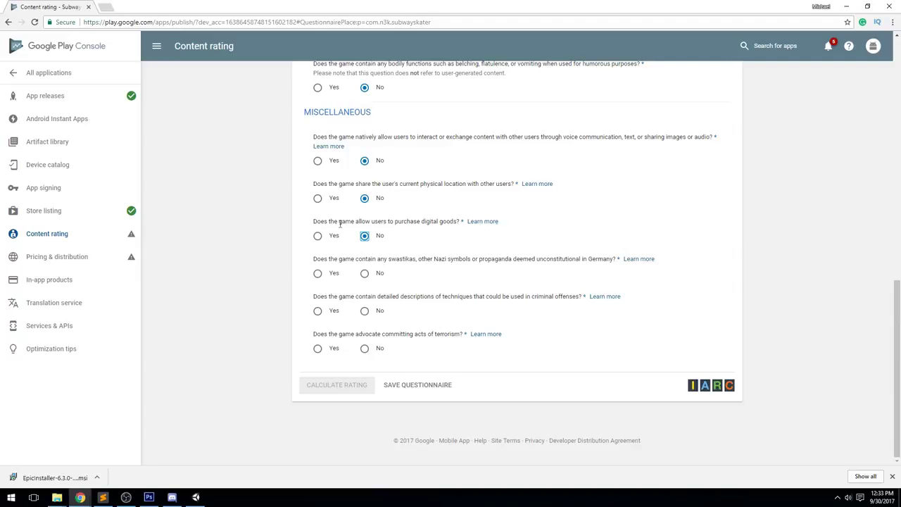
{"action": "left_click_drag", "start_coordinate": [312, 221], "coordinate": [449, 238]}
{"action": "left_click", "coordinate": [448, 238]}
{"action": "left_click", "coordinate": [366, 312]}
{"action": "left_click", "coordinate": [364, 350]}
{"action": "left_click", "coordinate": [413, 385]}
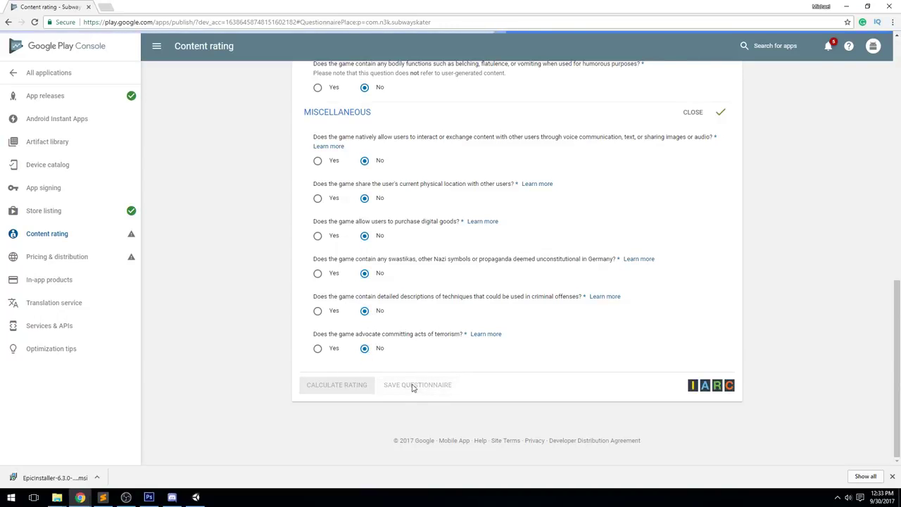
{"action": "left_click", "coordinate": [345, 385]}
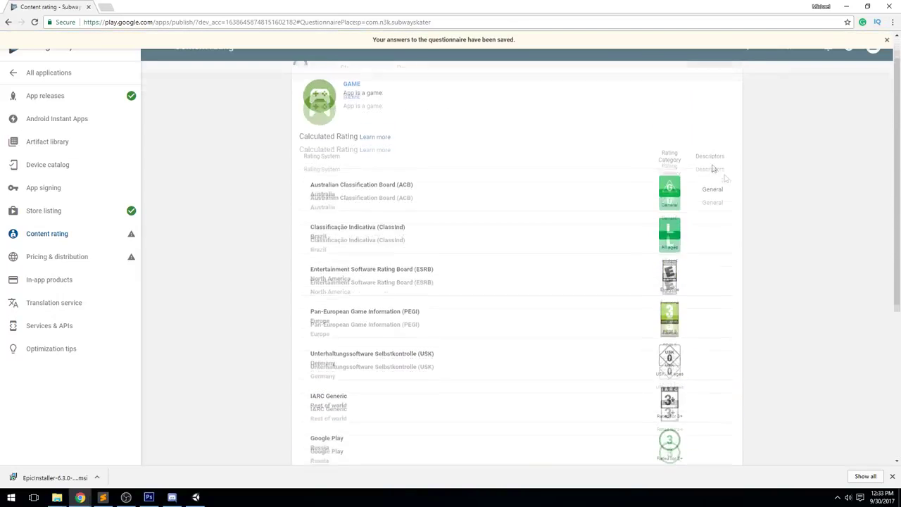
Apply the calculated rating, return to the Content rating overview, and go to Pricing & distribution
{"action": "scroll", "coordinate": [694, 195], "scroll_direction": "down", "scroll_amount": 5}
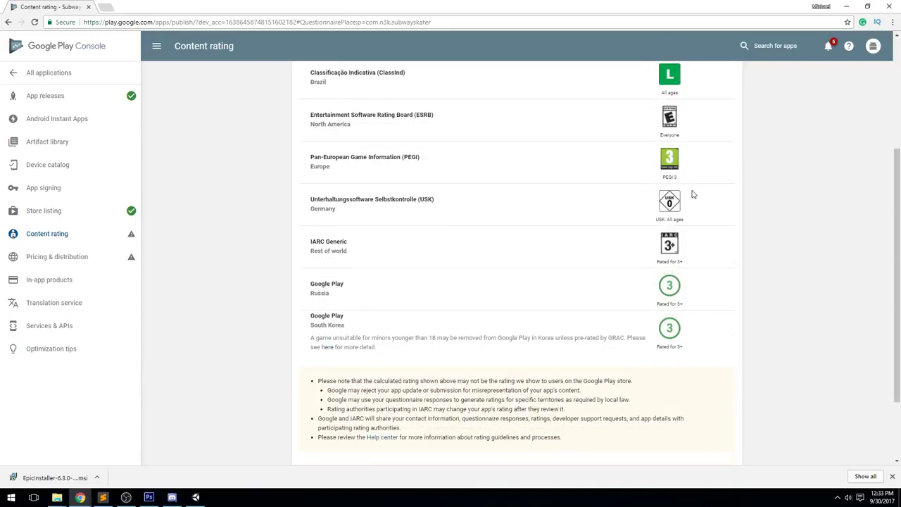
{"action": "scroll", "coordinate": [749, 255], "scroll_direction": "up", "scroll_amount": 2}
{"action": "scroll", "coordinate": [739, 240], "scroll_direction": "down", "scroll_amount": 5}
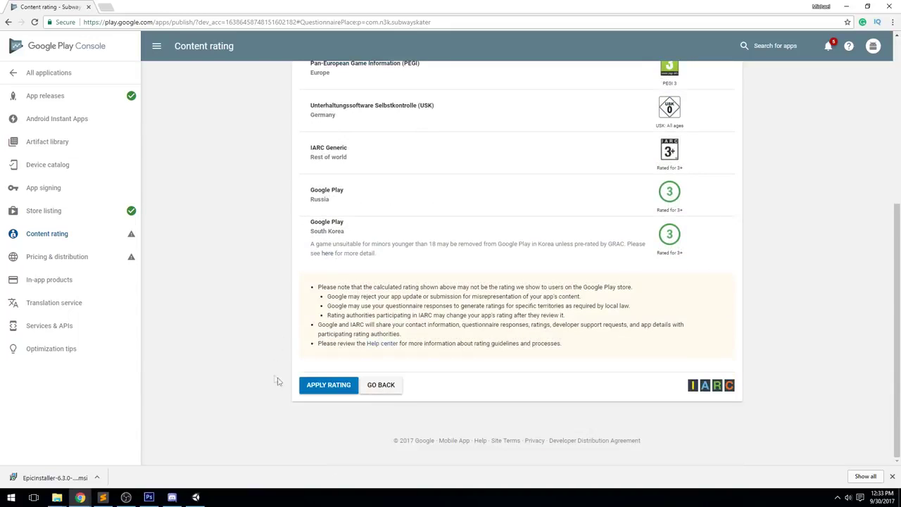
{"action": "left_click", "coordinate": [328, 384]}
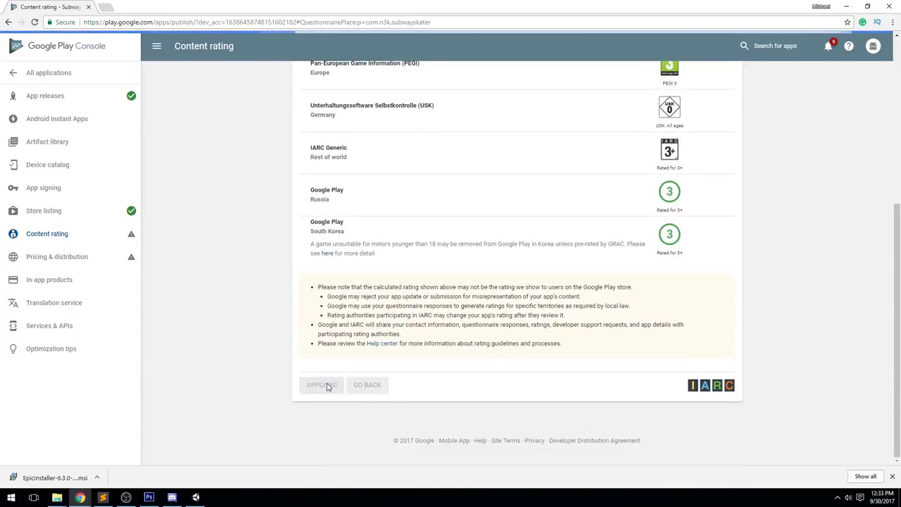
{"action": "left_click", "coordinate": [58, 235]}
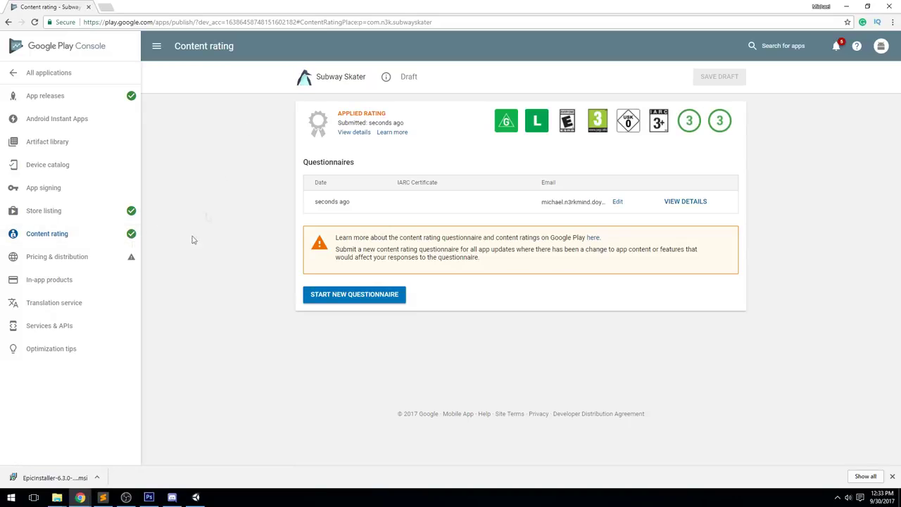
{"action": "left_click", "coordinate": [81, 258]}
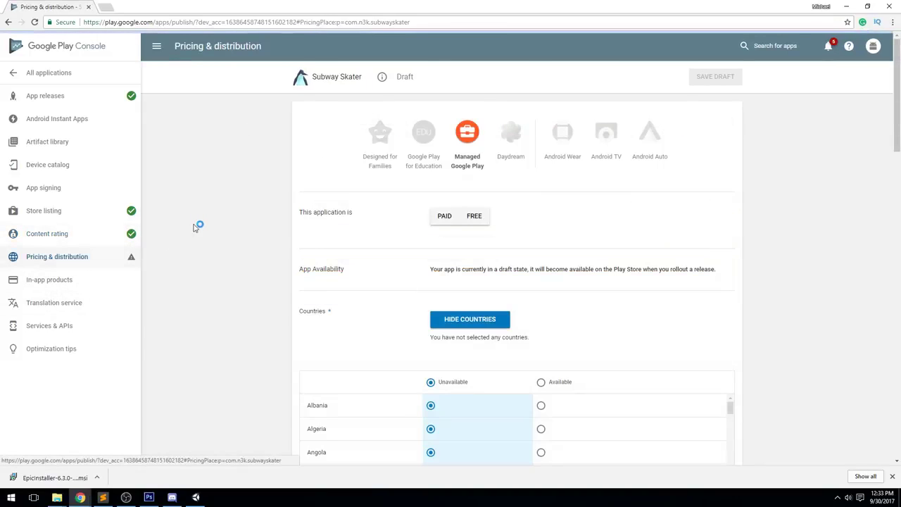
Make Subway Skater free and available in all countries
{"action": "left_click", "coordinate": [476, 219]}
{"action": "scroll", "coordinate": [629, 312], "scroll_direction": "down", "scroll_amount": 2}
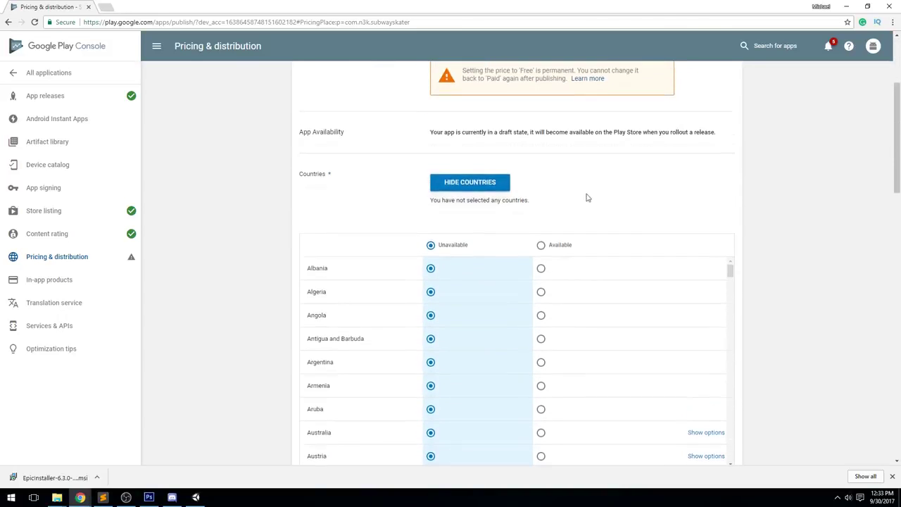
{"action": "scroll", "coordinate": [493, 220], "scroll_direction": "up", "scroll_amount": 1}
{"action": "scroll", "coordinate": [422, 197], "scroll_direction": "down", "scroll_amount": 2}
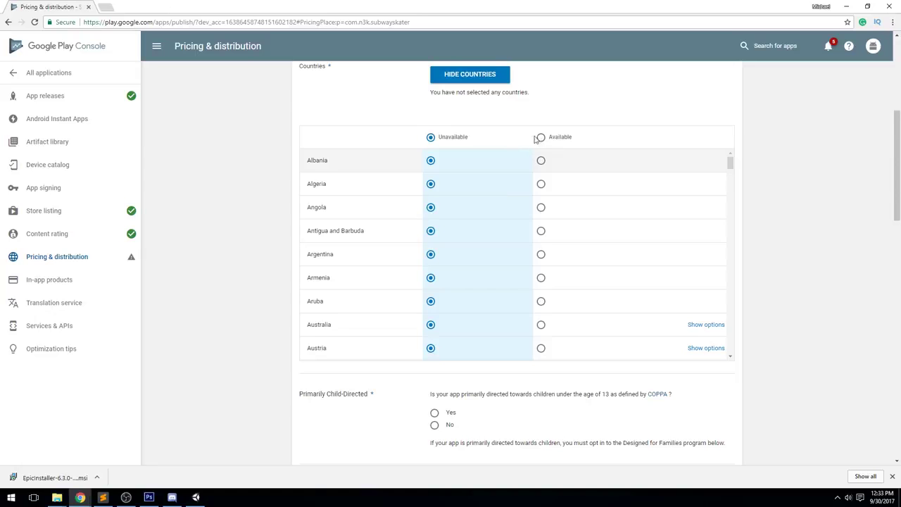
{"action": "left_click", "coordinate": [539, 137]}
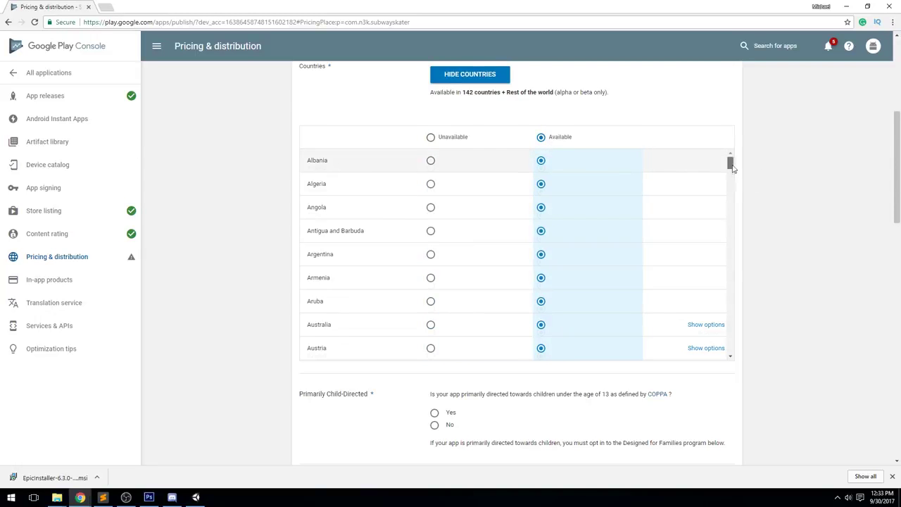
{"action": "left_click_drag", "start_coordinate": [732, 167], "coordinate": [725, 362]}
{"action": "scroll", "coordinate": [706, 308], "scroll_direction": "down", "scroll_amount": 3}
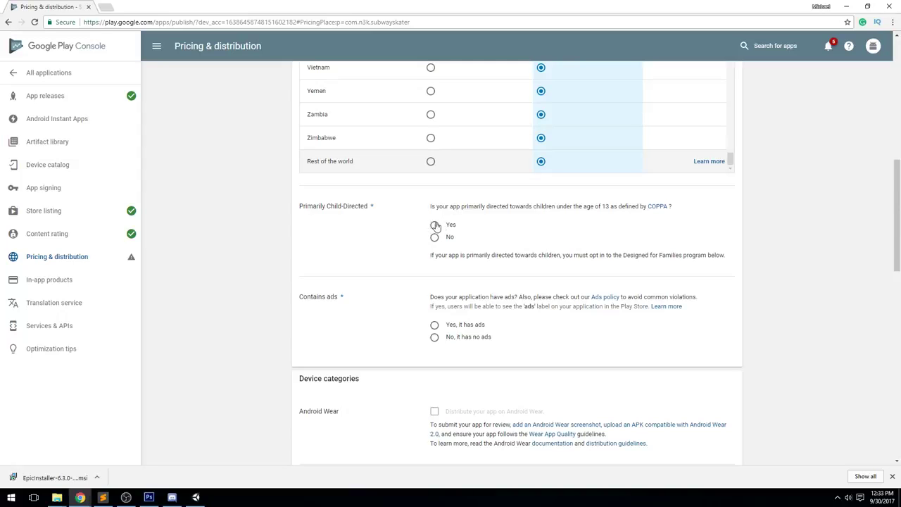
Set Primarily Child-Directed to No and review the remaining consent sections
{"action": "left_click", "coordinate": [435, 225]}
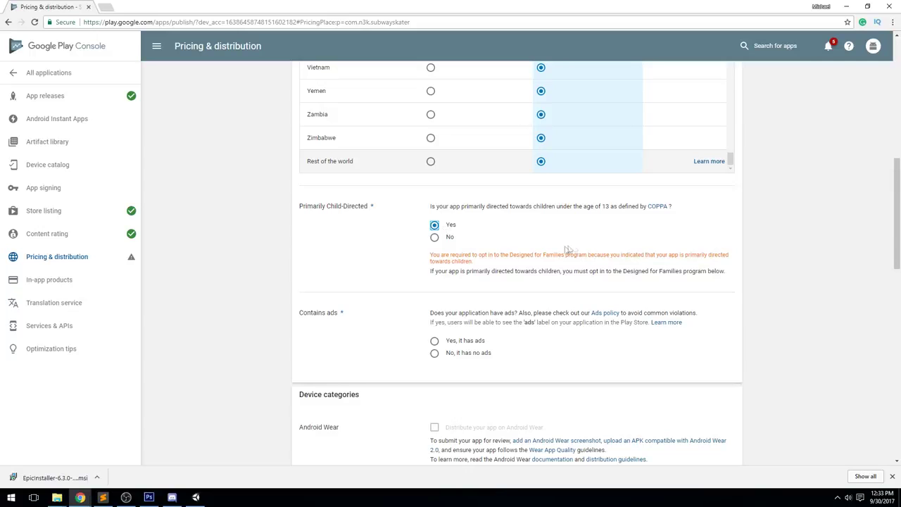
{"action": "left_click", "coordinate": [434, 238]}
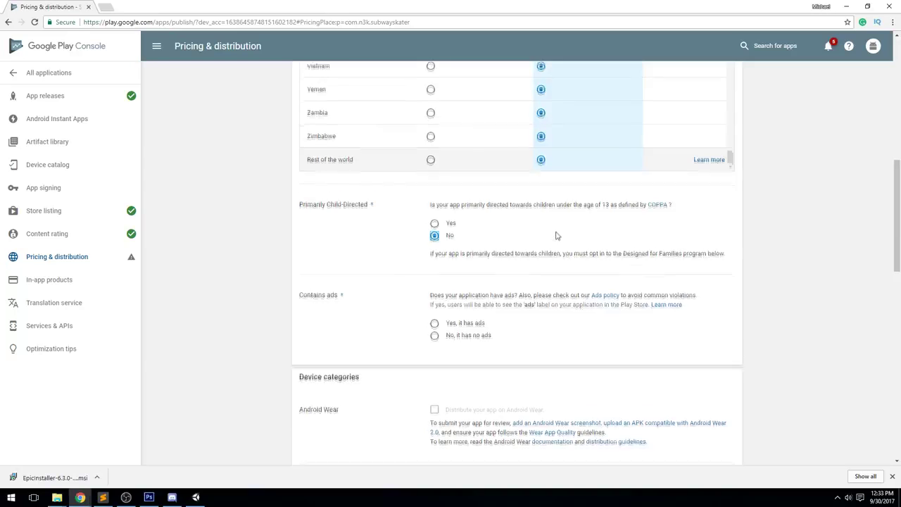
{"action": "scroll", "coordinate": [556, 238], "scroll_direction": "down", "scroll_amount": 2}
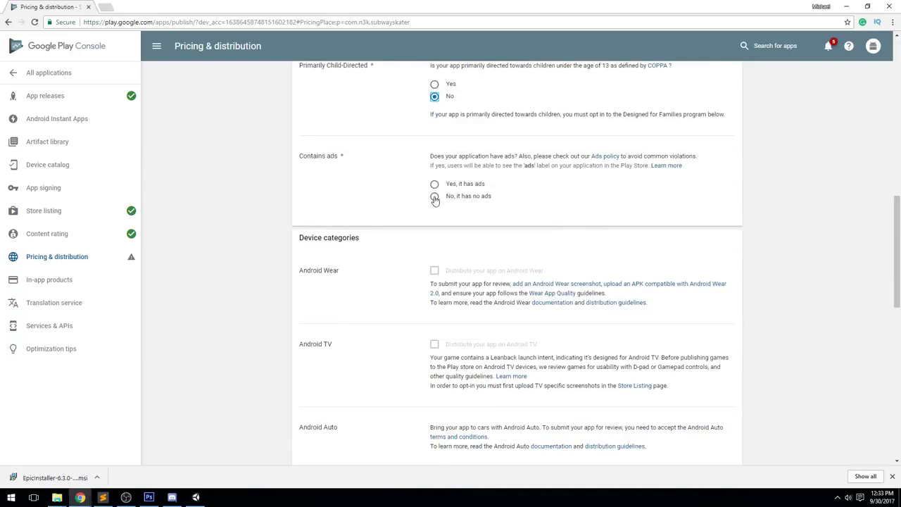
{"action": "scroll", "coordinate": [596, 245], "scroll_direction": "down", "scroll_amount": 4}
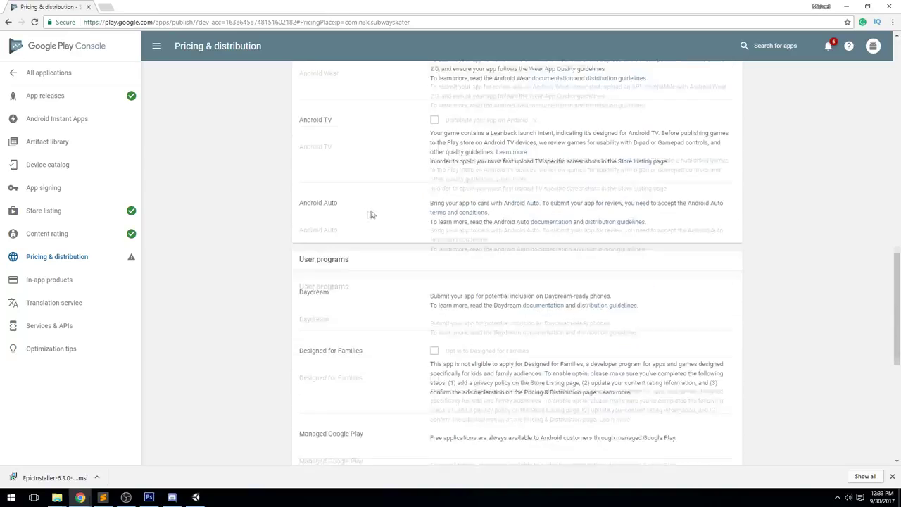
{"action": "scroll", "coordinate": [394, 224], "scroll_direction": "up", "scroll_amount": 5}
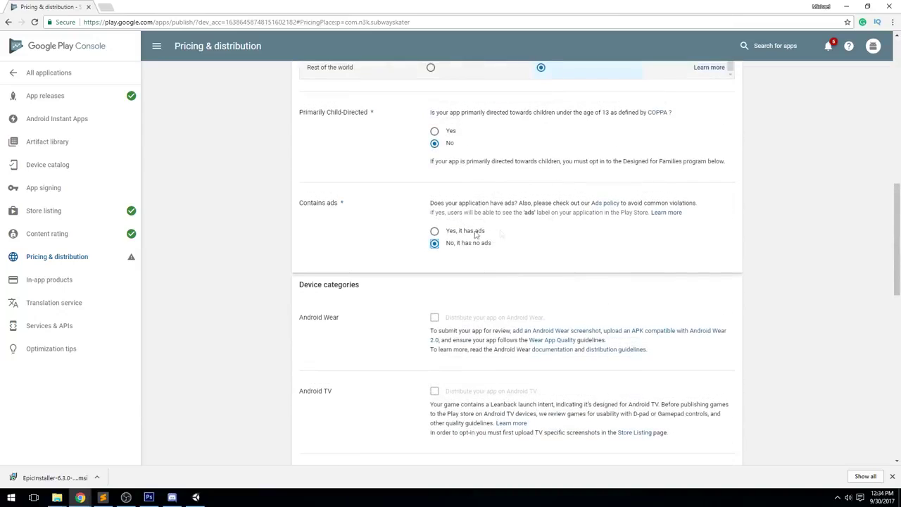
{"action": "scroll", "coordinate": [545, 233], "scroll_direction": "down", "scroll_amount": 5}
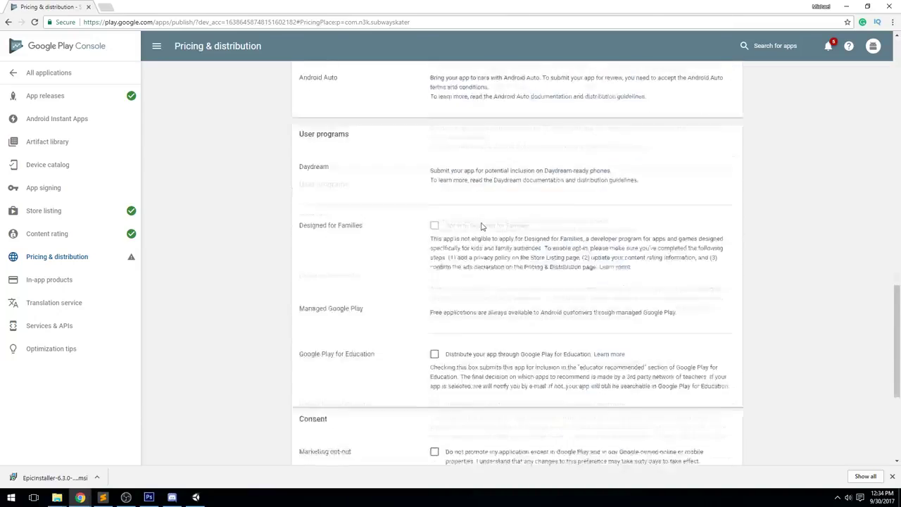
{"action": "scroll", "coordinate": [468, 207], "scroll_direction": "up", "scroll_amount": 3}
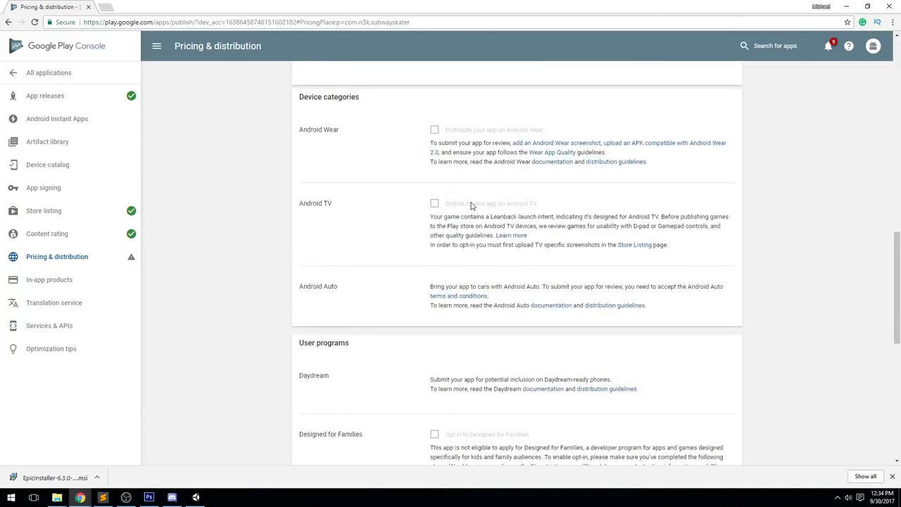
{"action": "scroll", "coordinate": [433, 197], "scroll_direction": "down", "scroll_amount": 5}
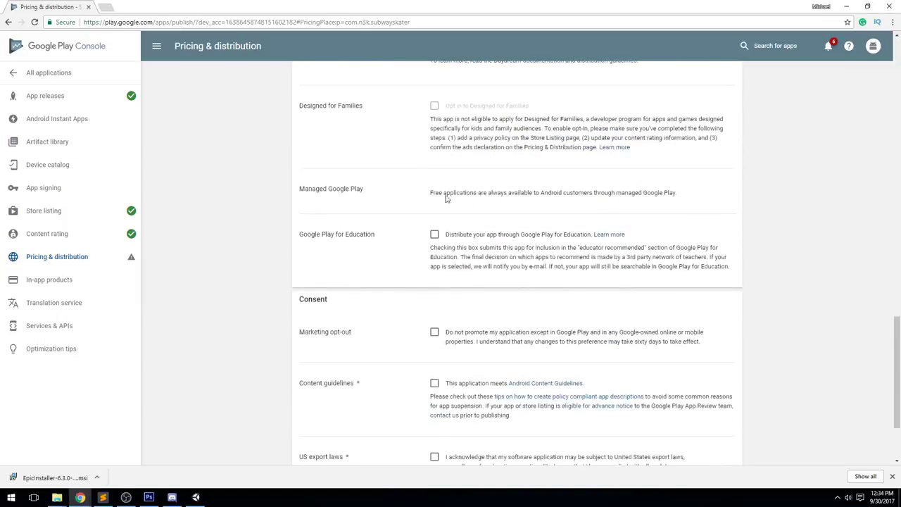
{"action": "scroll", "coordinate": [444, 200], "scroll_direction": "up", "scroll_amount": 1}
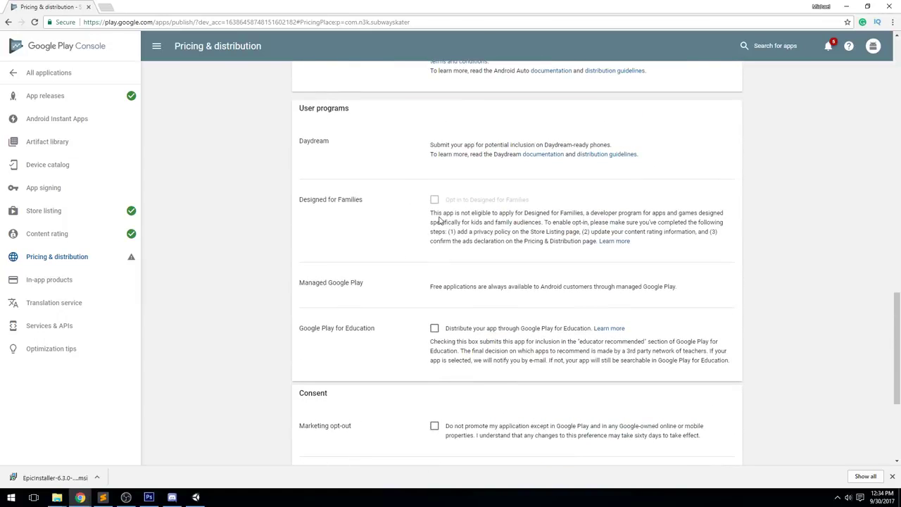
{"action": "scroll", "coordinate": [431, 343], "scroll_direction": "down", "scroll_amount": 2}
{"action": "scroll", "coordinate": [410, 211], "scroll_direction": "up", "scroll_amount": 3}
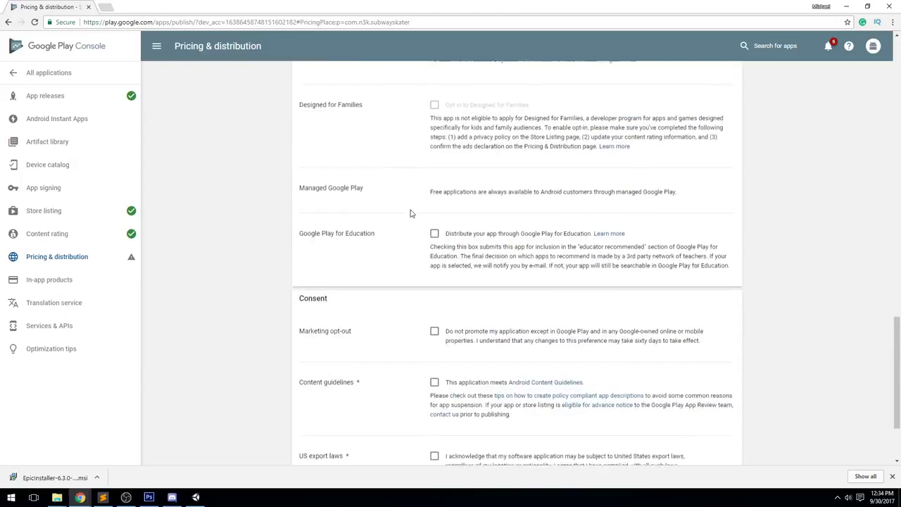
{"action": "scroll", "coordinate": [420, 263], "scroll_direction": "down", "scroll_amount": 1}
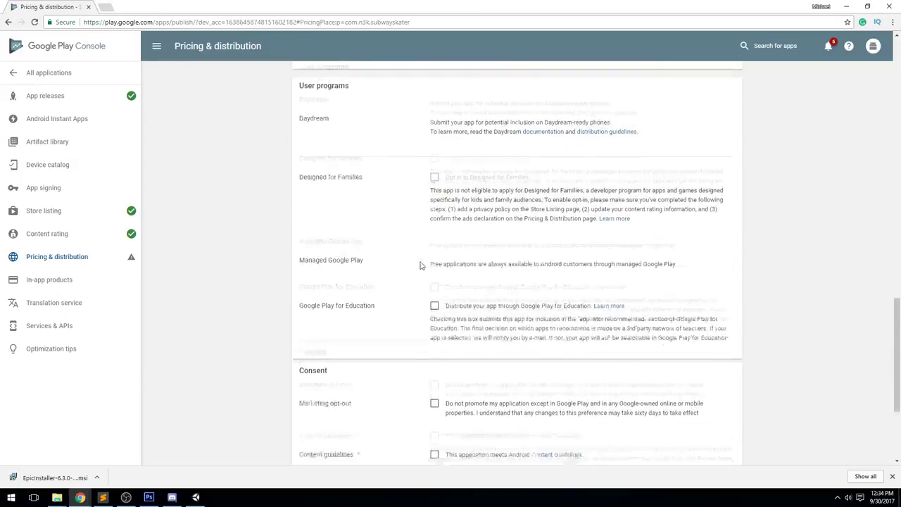
{"action": "scroll", "coordinate": [366, 212], "scroll_direction": "up", "scroll_amount": 1}
{"action": "double_click", "coordinate": [325, 189]}
{"action": "scroll", "coordinate": [325, 198], "scroll_direction": "down", "scroll_amount": 4}
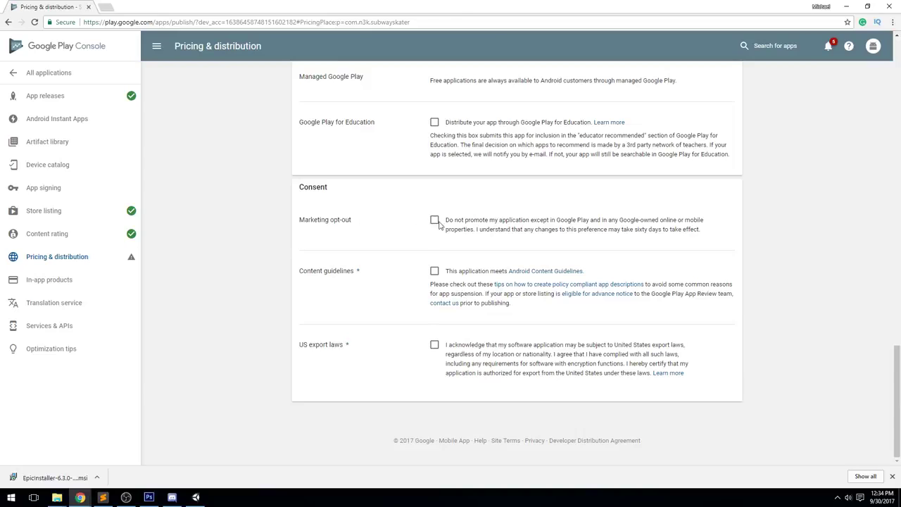
Accept the US export laws declaration and save the pricing and distribution draft
{"action": "left_click_drag", "start_coordinate": [356, 224], "coordinate": [278, 226]}
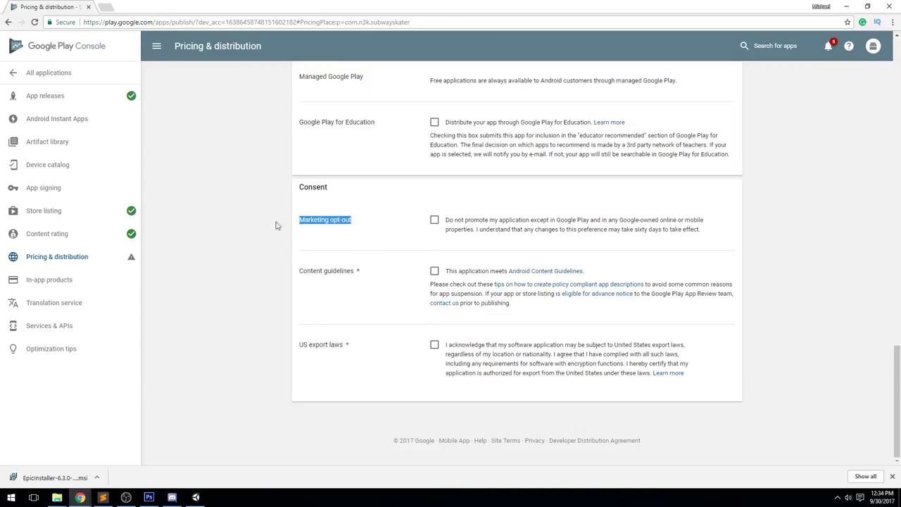
{"action": "left_click", "coordinate": [364, 229]}
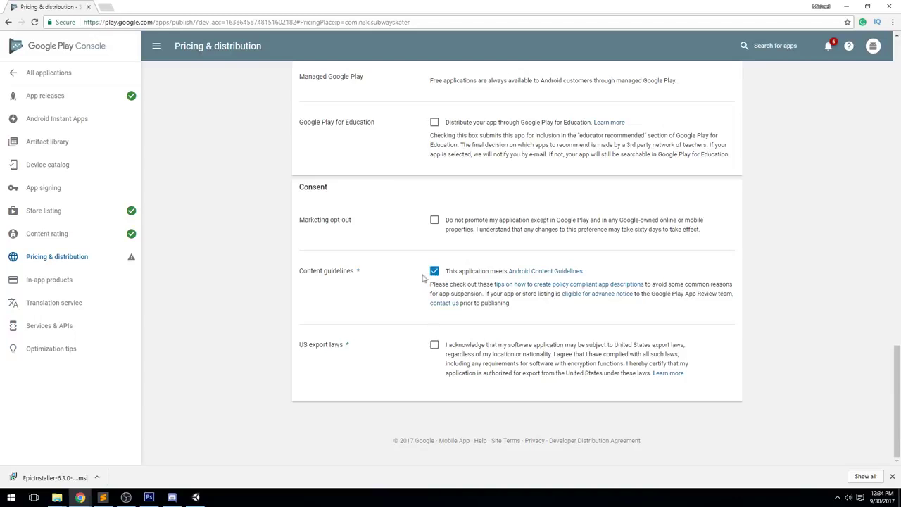
{"action": "left_click_drag", "start_coordinate": [359, 347], "coordinate": [285, 341]}
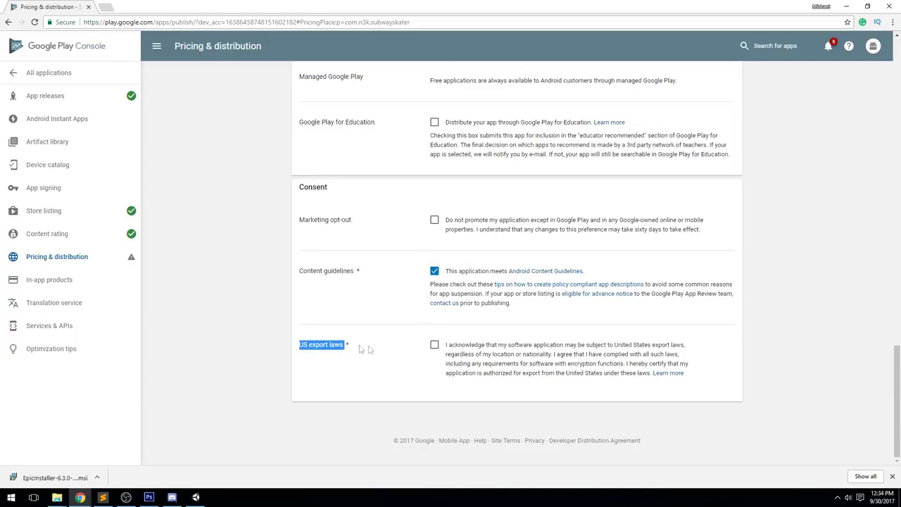
{"action": "left_click", "coordinate": [371, 348]}
{"action": "left_click", "coordinate": [435, 346]}
{"action": "left_click", "coordinate": [654, 76]}
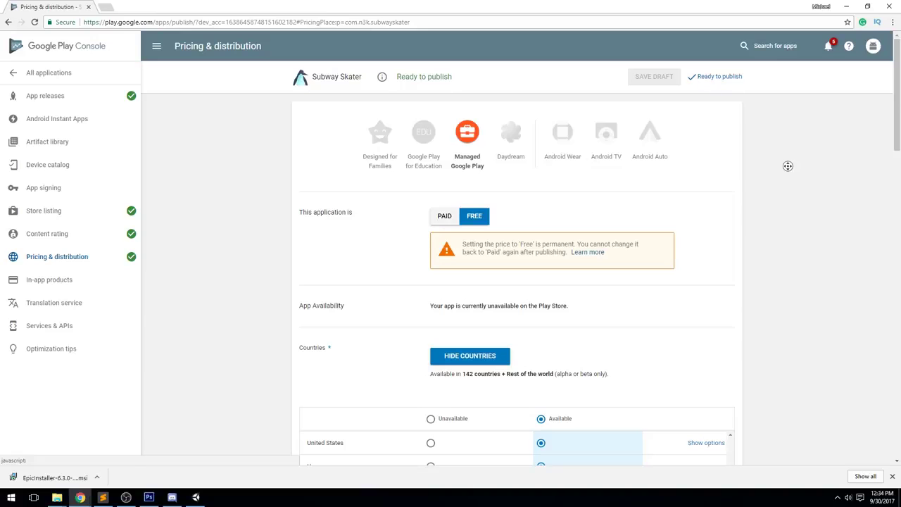
Check the app's publishing readiness and review the unreleased alpha on Release management
{"action": "left_click", "coordinate": [717, 80]}
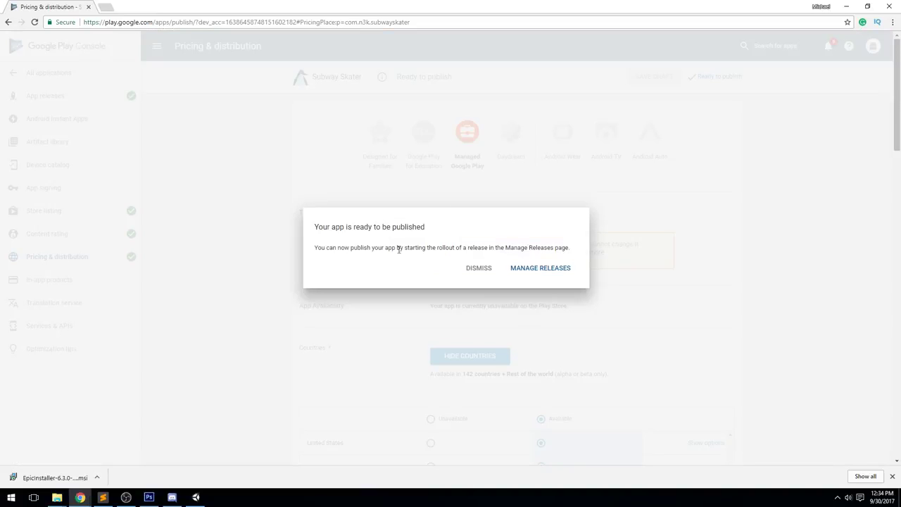
{"action": "left_click", "coordinate": [542, 272]}
{"action": "scroll", "coordinate": [587, 276], "scroll_direction": "down", "scroll_amount": 1}
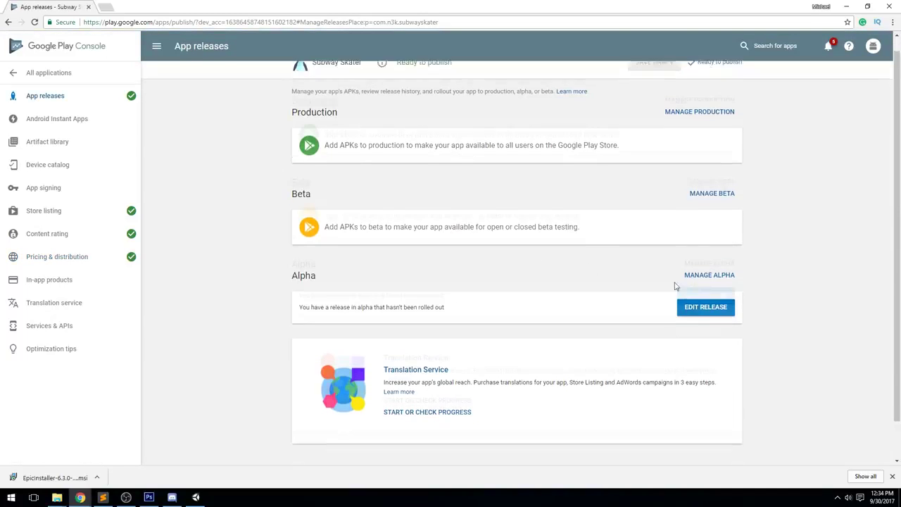
{"action": "scroll", "coordinate": [423, 303], "scroll_direction": "up", "scroll_amount": 1}
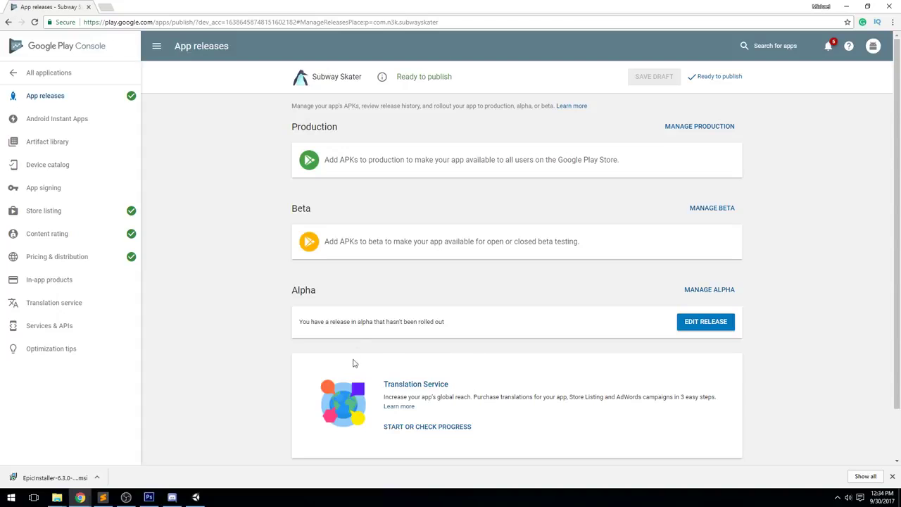
{"action": "left_click_drag", "start_coordinate": [322, 331], "coordinate": [444, 325]}
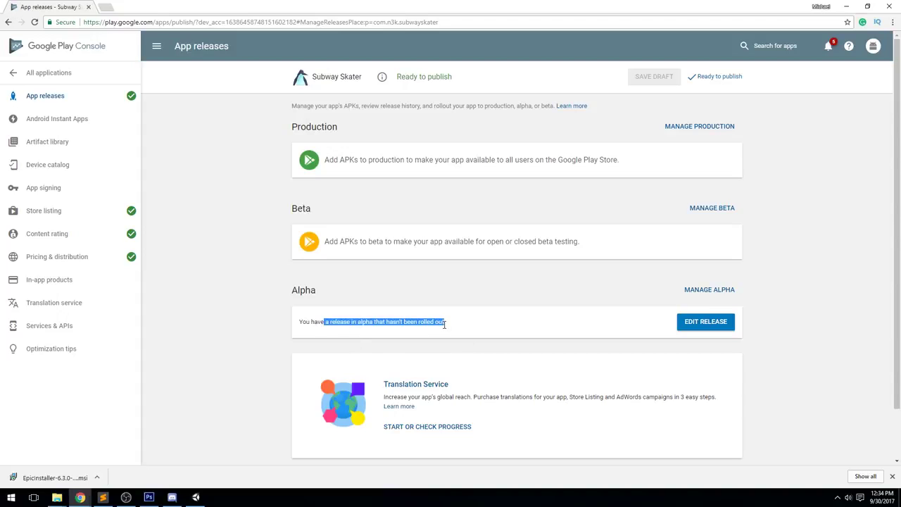
{"action": "left_click", "coordinate": [444, 322]}
Choose Open Alpha Testing for alpha testers and change the maximum testers from 555 to 1000
{"action": "left_click", "coordinate": [708, 289]}
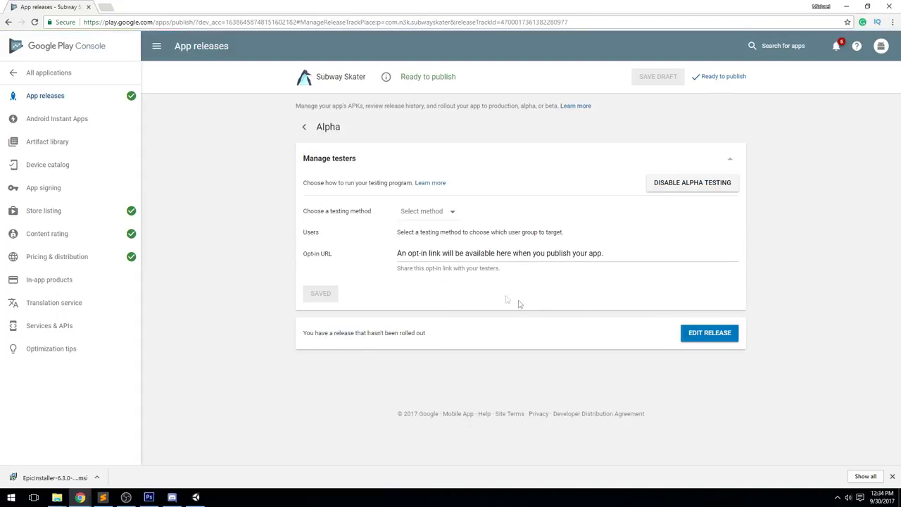
{"action": "left_click", "coordinate": [446, 213]}
{"action": "left_click", "coordinate": [508, 159]}
{"action": "left_click", "coordinate": [442, 211]}
{"action": "left_click", "coordinate": [444, 216]}
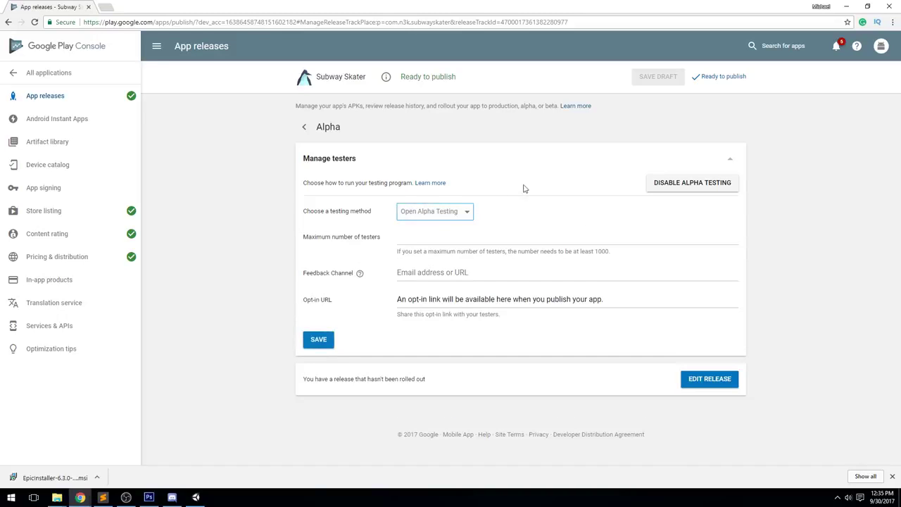
{"action": "left_click", "coordinate": [452, 237]}
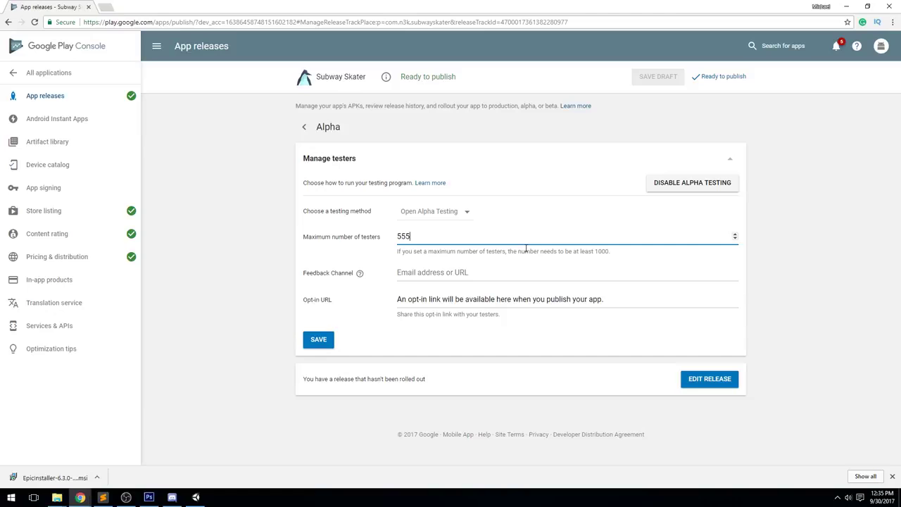
{"action": "left_click", "coordinate": [669, 256]}
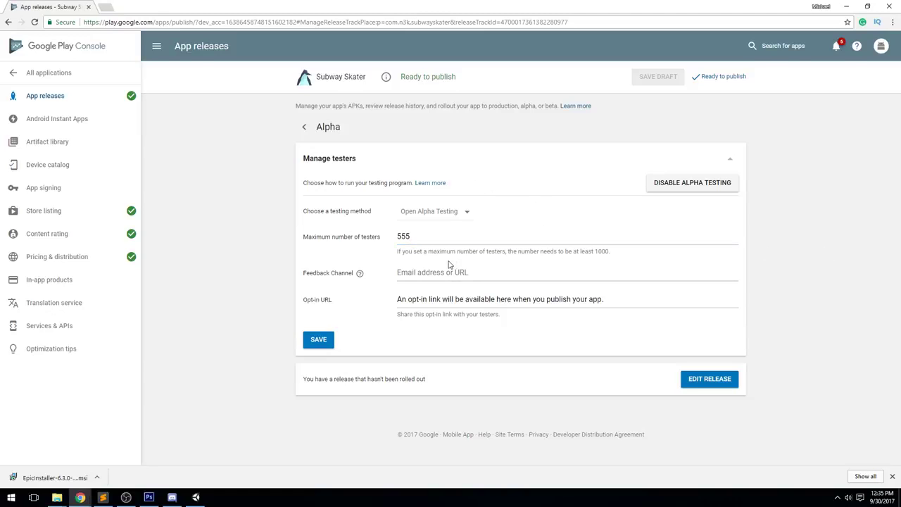
{"action": "left_click_drag", "start_coordinate": [453, 240], "coordinate": [253, 233]}
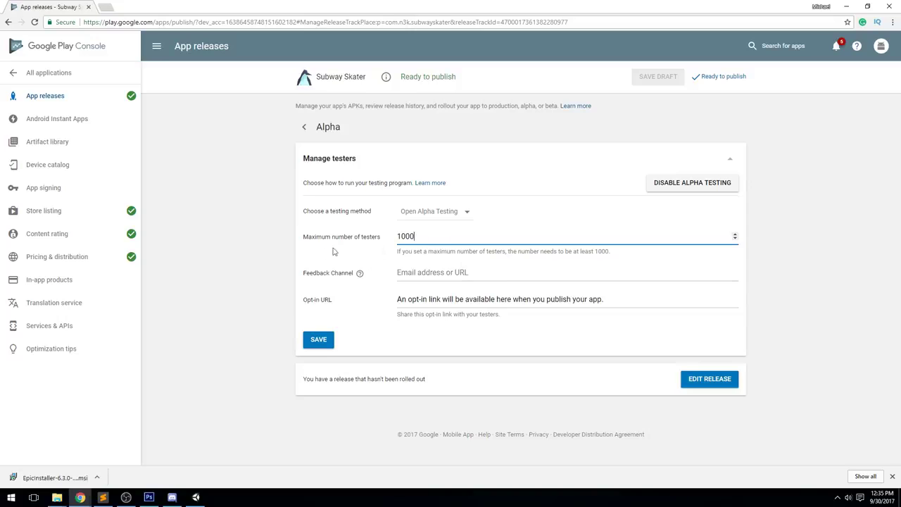
{"action": "type", "text": "1000"}
{"action": "left_click", "coordinate": [442, 271]}
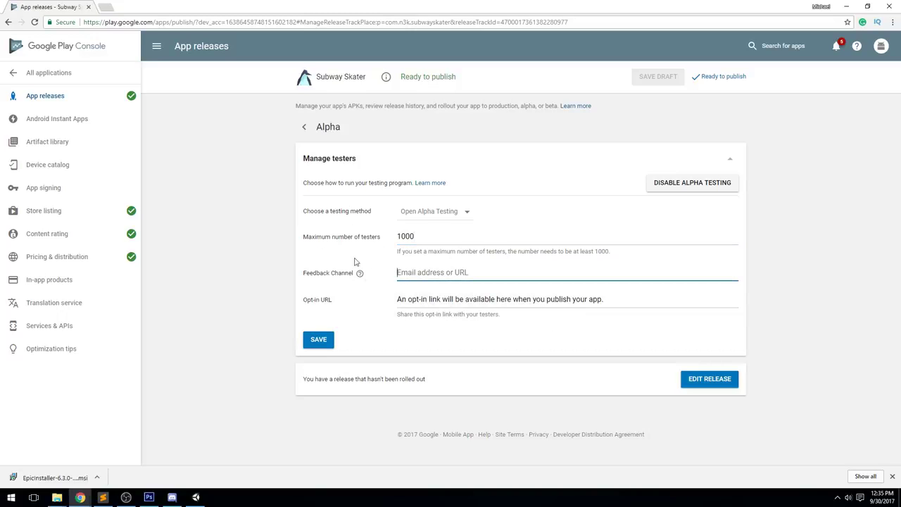
Check the feedback channel URL and open the alpha release for editing
{"action": "left_click", "coordinate": [106, 7]}
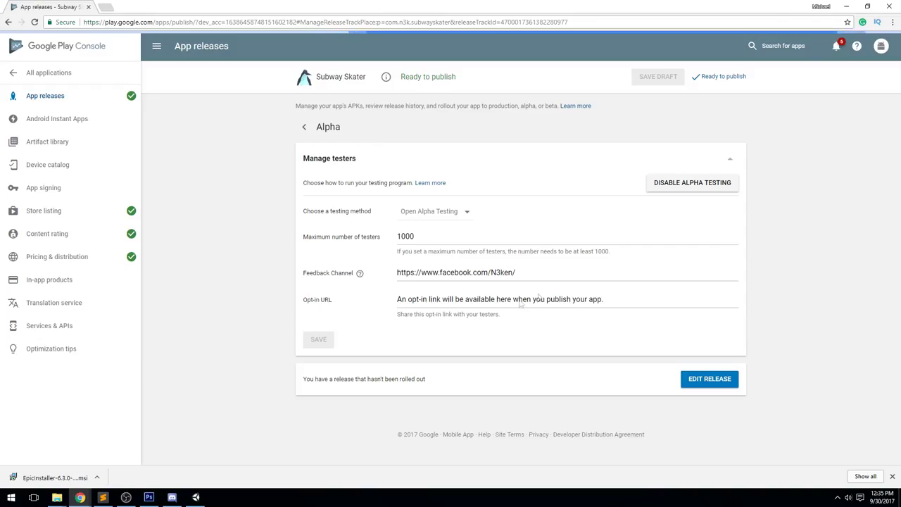
{"action": "triple_click", "coordinate": [527, 273]}
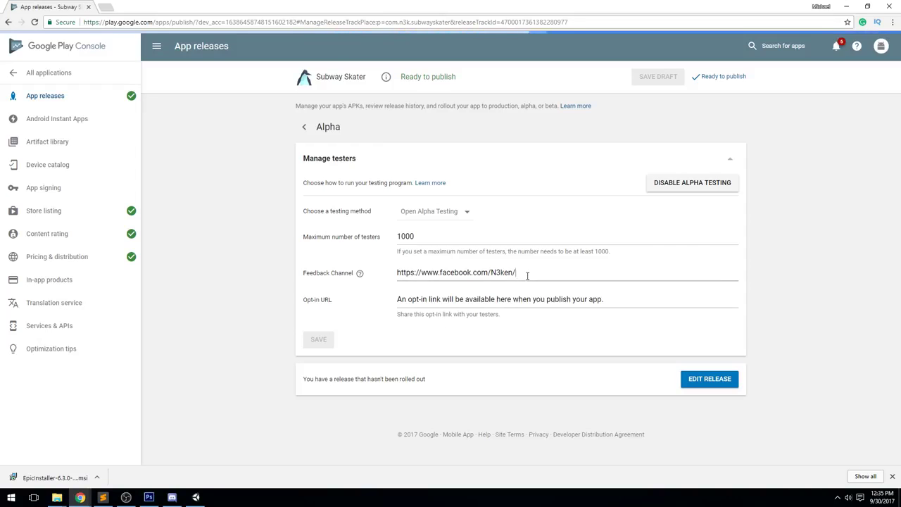
{"action": "left_click", "coordinate": [793, 231]}
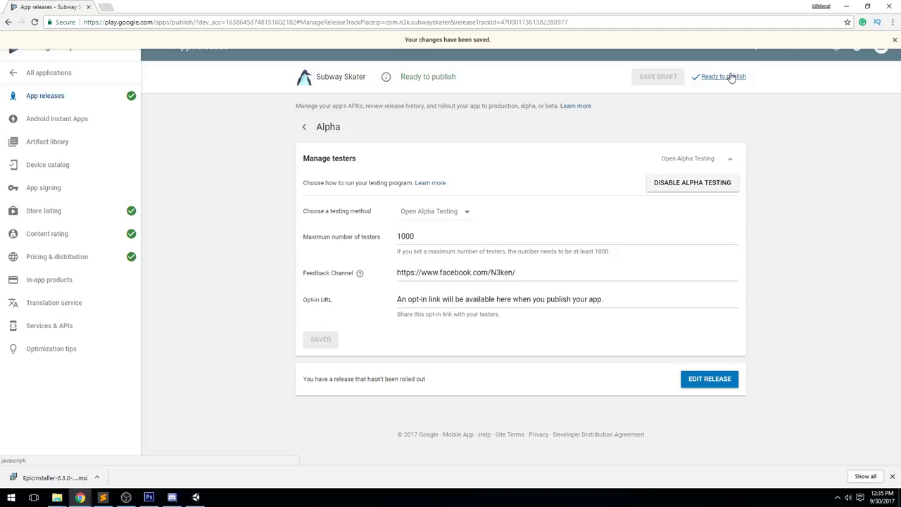
{"action": "left_click", "coordinate": [709, 379]}
Review alpha release 0.1 and confirm it is ready to be rolled out
{"action": "scroll", "coordinate": [798, 224], "scroll_direction": "down", "scroll_amount": 1}
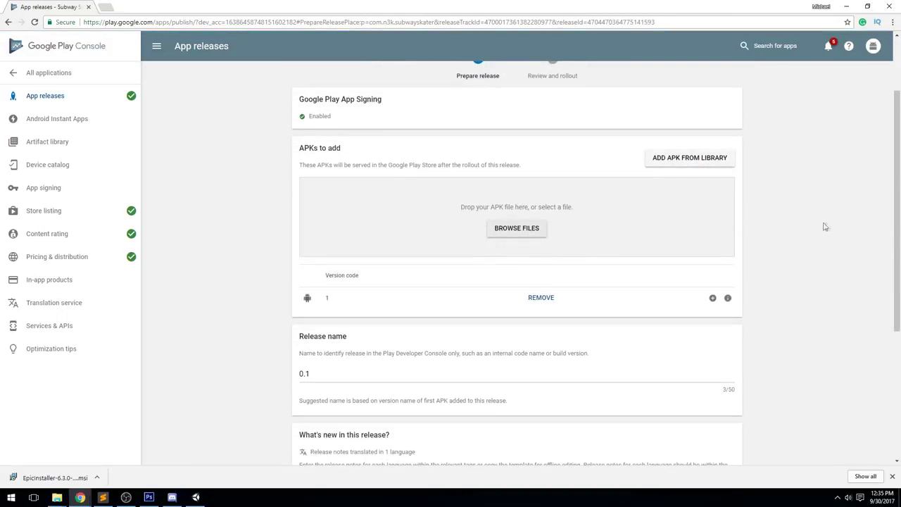
{"action": "scroll", "coordinate": [825, 226], "scroll_direction": "down", "scroll_amount": 3}
{"action": "scroll", "coordinate": [310, 267], "scroll_direction": "down", "scroll_amount": 2}
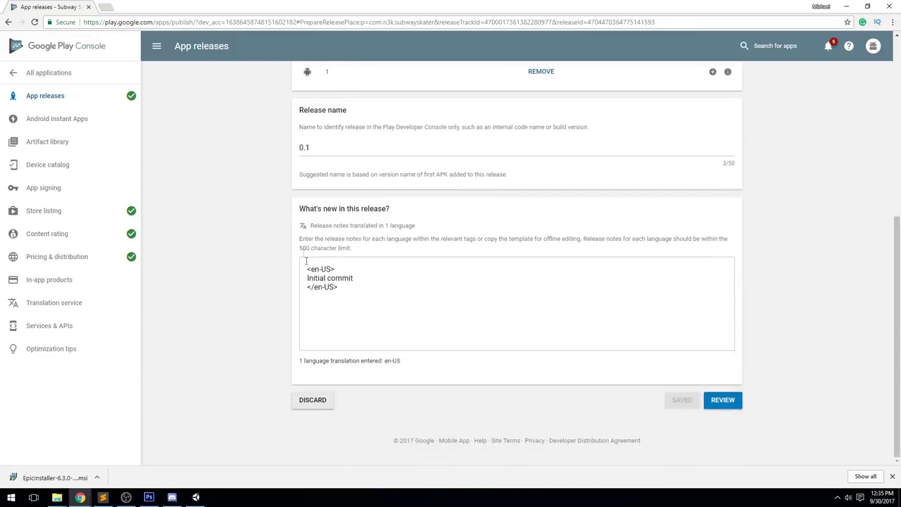
{"action": "left_click", "coordinate": [723, 400]}
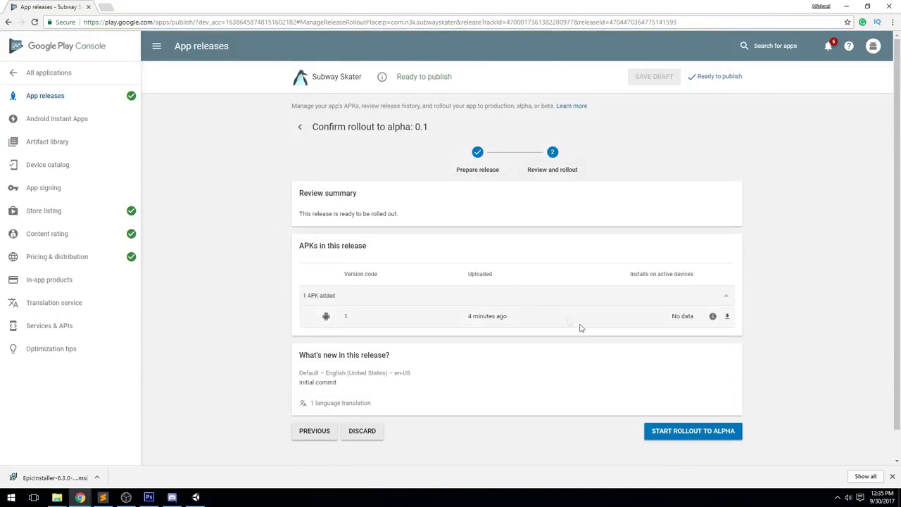
{"action": "left_click_drag", "start_coordinate": [303, 214], "coordinate": [424, 221]}
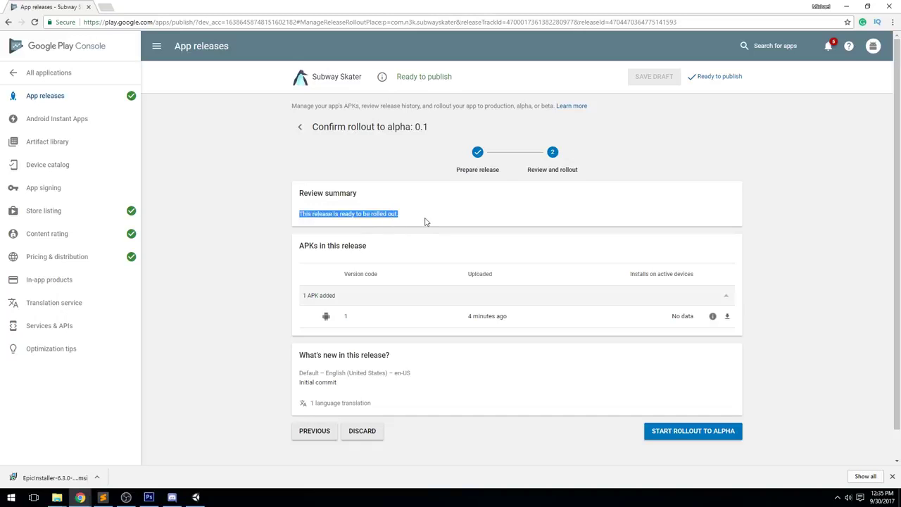
{"action": "left_click", "coordinate": [428, 221]}
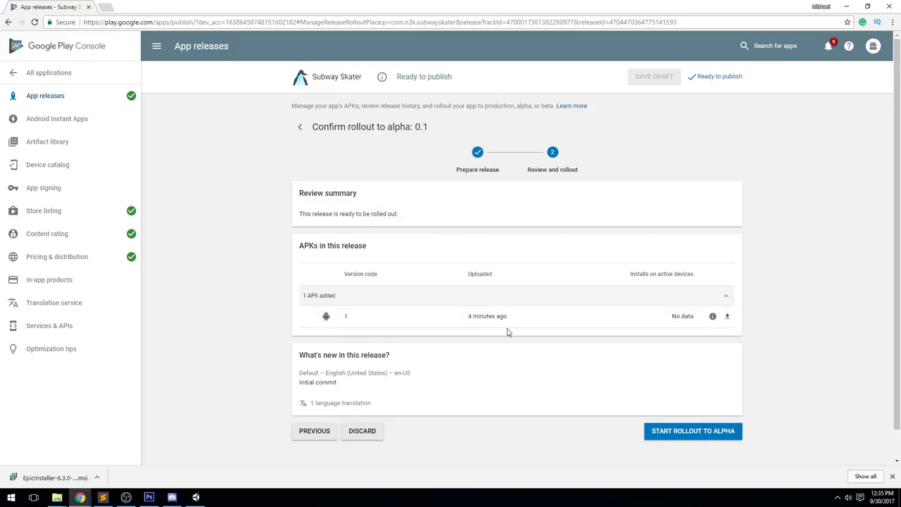
Start the rollout to Alpha and confirm making the app available to alpha testers
{"action": "scroll", "coordinate": [509, 331], "scroll_direction": "down", "scroll_amount": 1}
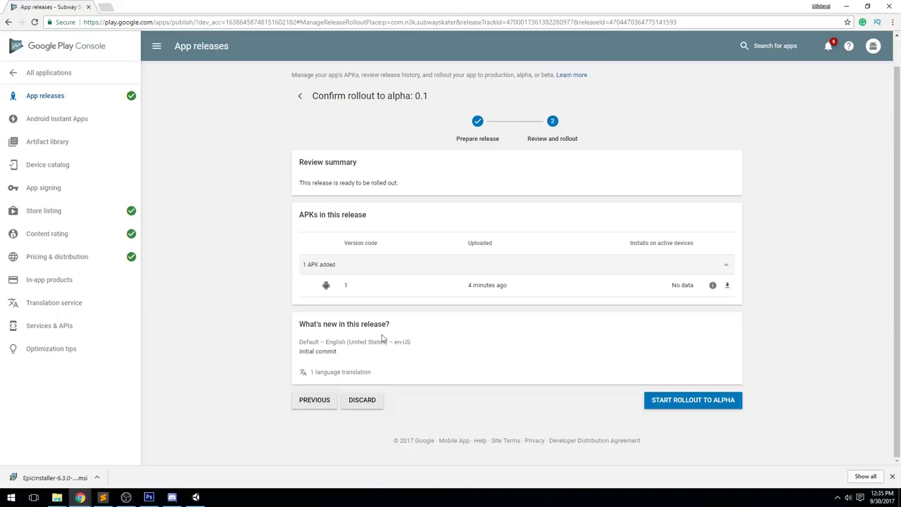
{"action": "scroll", "coordinate": [414, 344], "scroll_direction": "up", "scroll_amount": 1}
{"action": "scroll", "coordinate": [591, 356], "scroll_direction": "down", "scroll_amount": 1}
{"action": "left_click", "coordinate": [686, 407]}
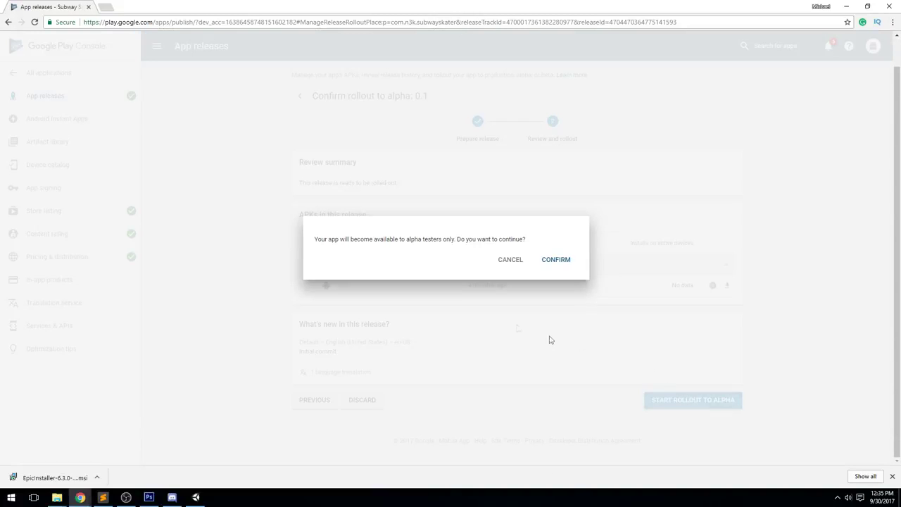
{"action": "left_click", "coordinate": [561, 260]}
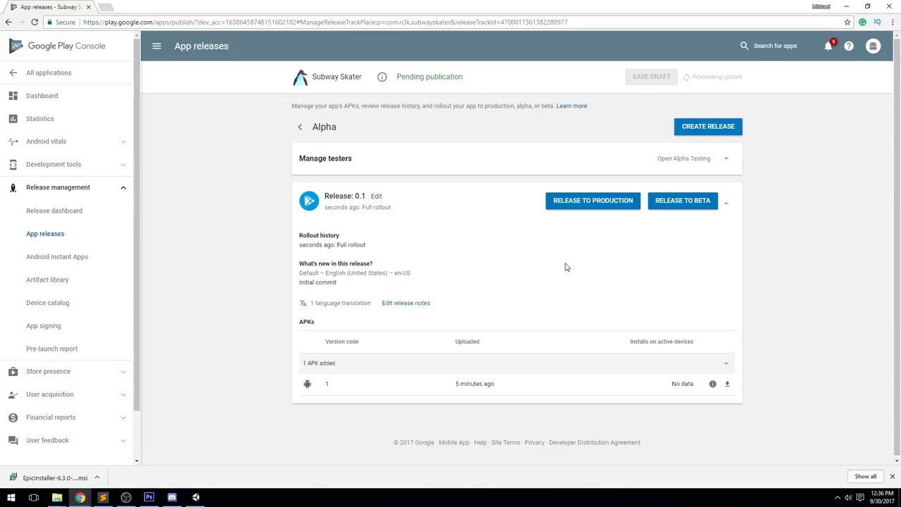
Point out the alpha release's Pending publication status, then switch to the Unity editor
{"action": "left_click_drag", "start_coordinate": [465, 83], "coordinate": [393, 79]}
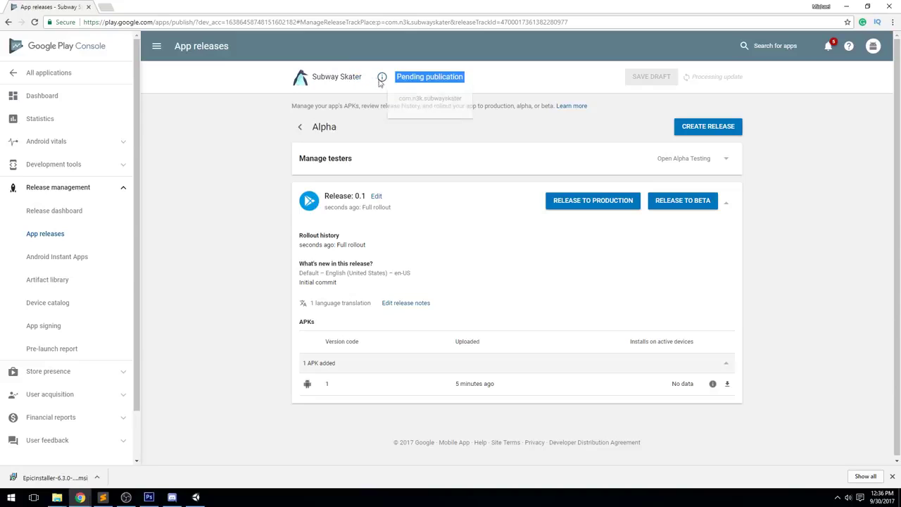
{"action": "left_click", "coordinate": [395, 79]}
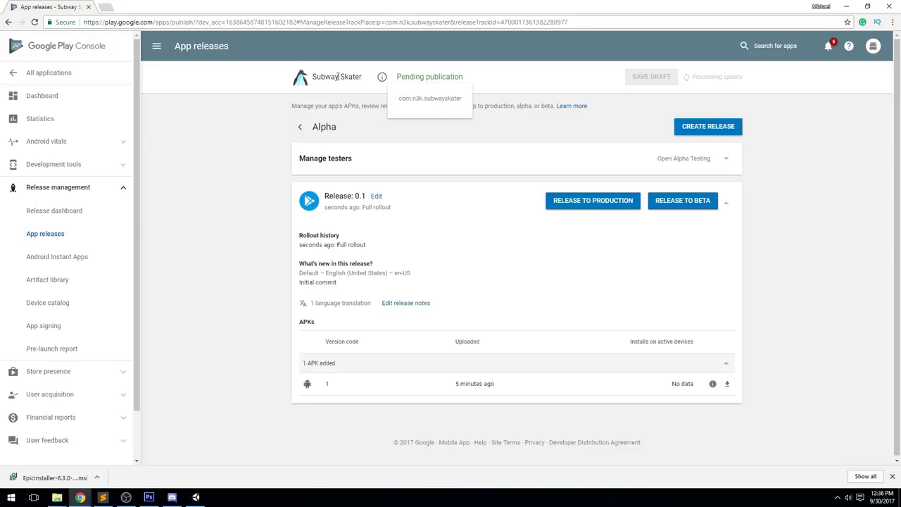
{"action": "mouse_move", "coordinate": [382, 79]}
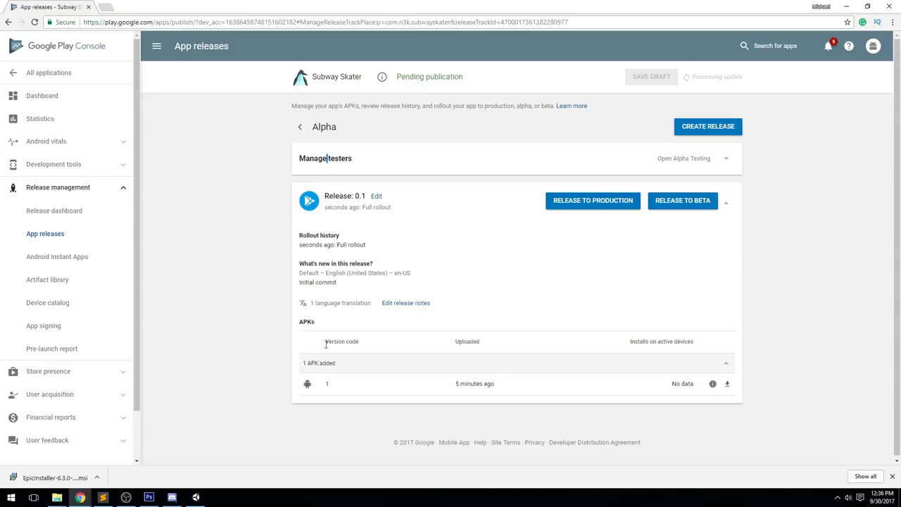
{"action": "scroll", "coordinate": [639, 310], "scroll_direction": "down", "scroll_amount": 1}
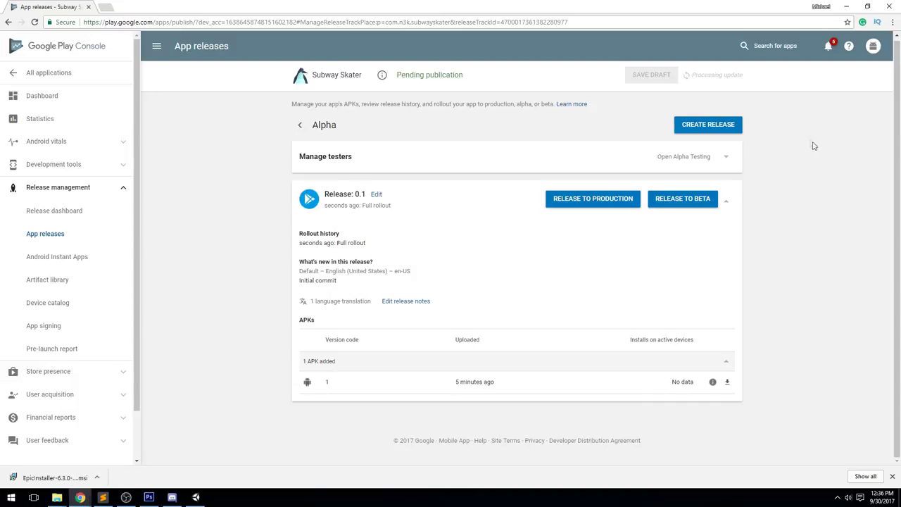
{"action": "left_click", "coordinate": [196, 497]}
Close Build Settings and orbit the Scene view toward the glacier peaks
{"action": "left_click", "coordinate": [639, 67]}
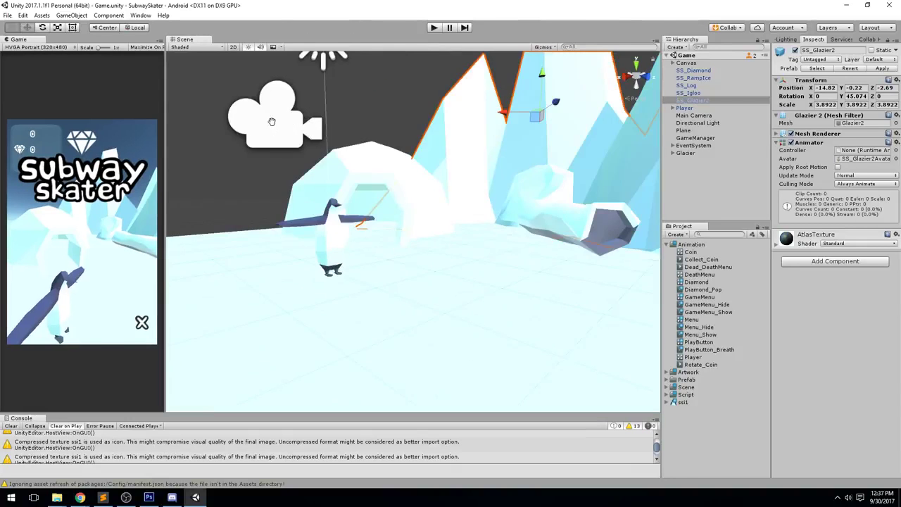
{"action": "scroll", "coordinate": [386, 175], "scroll_direction": "down", "scroll_amount": 5}
{"action": "left_click_drag", "start_coordinate": [386, 175], "coordinate": [563, 114]}
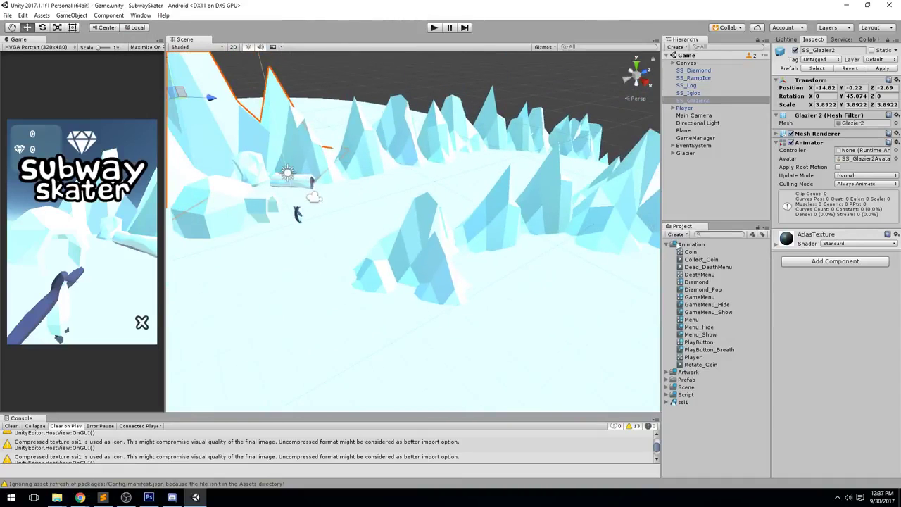
Play the game, steering the penguin between lanes until game over at 106 points
{"action": "left_click", "coordinate": [434, 28]}
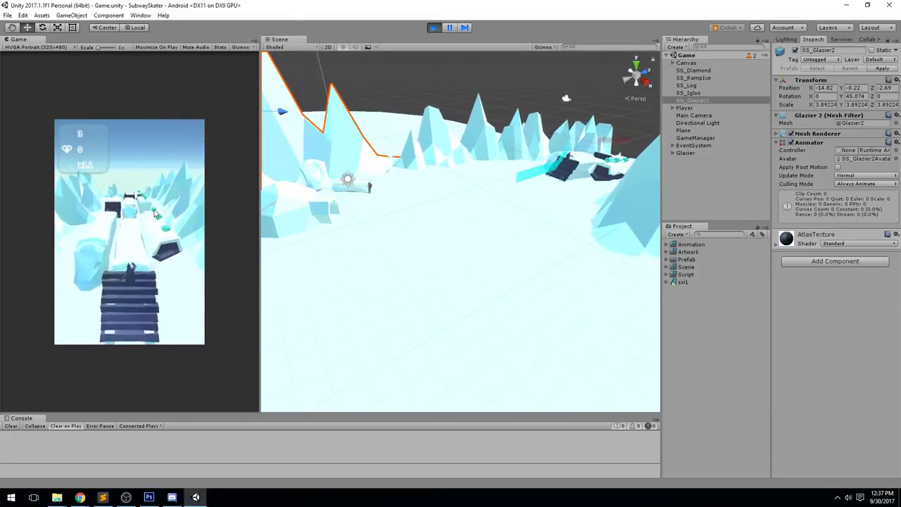
{"action": "key", "text": "Right"}
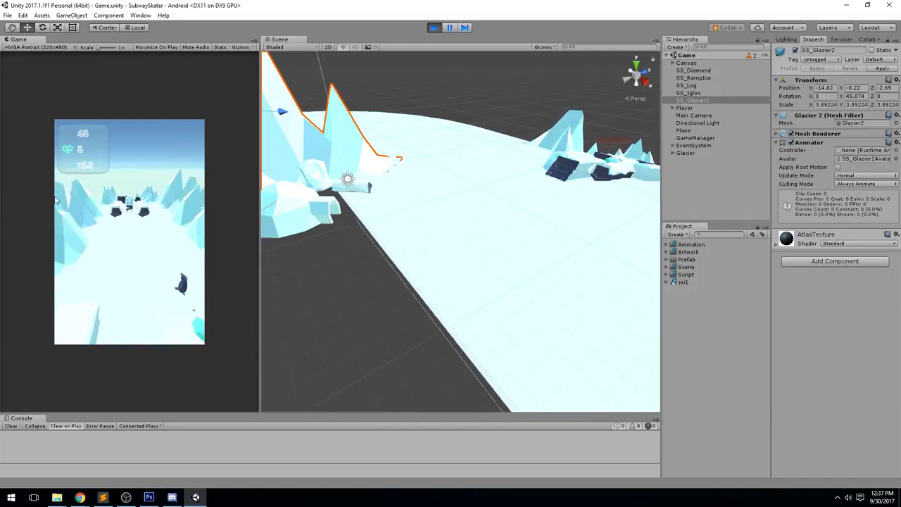
{"action": "key", "text": "Left"}
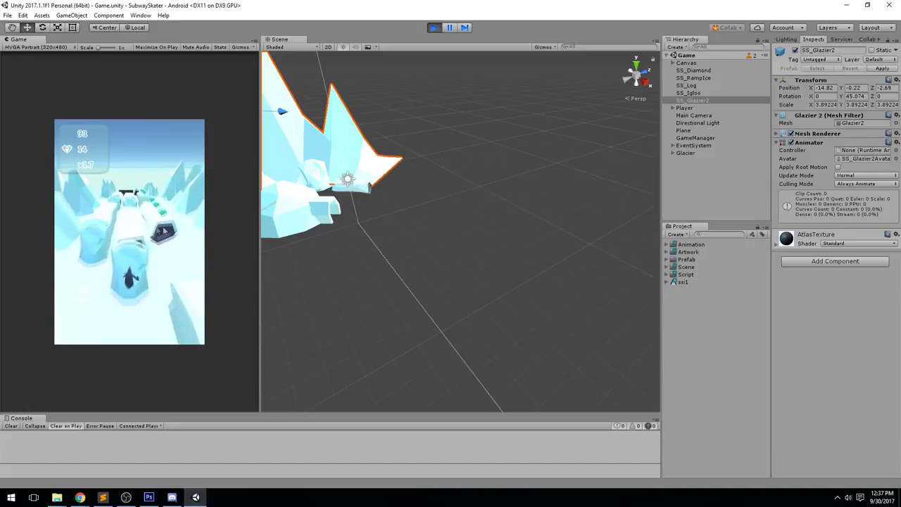
{"action": "left_click_drag", "start_coordinate": [159, 204], "coordinate": [215, 244]}
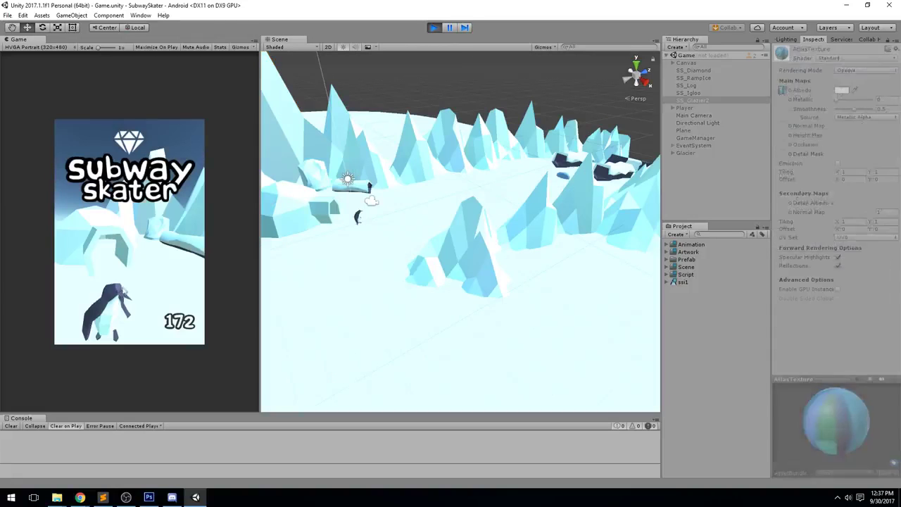
Start a second run and swipe the penguin left and right between lanes with the mouse
{"action": "left_click", "coordinate": [128, 286]}
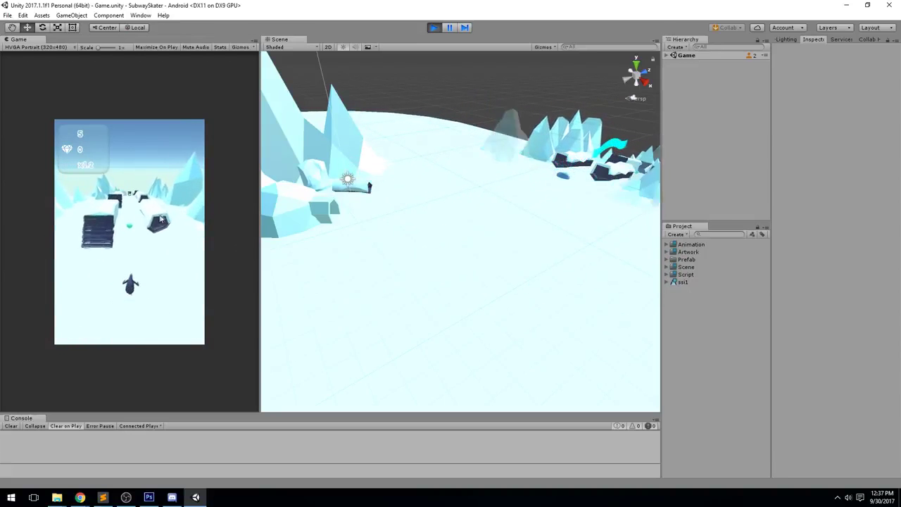
{"action": "left_click_drag", "start_coordinate": [185, 133], "coordinate": [1, 225]}
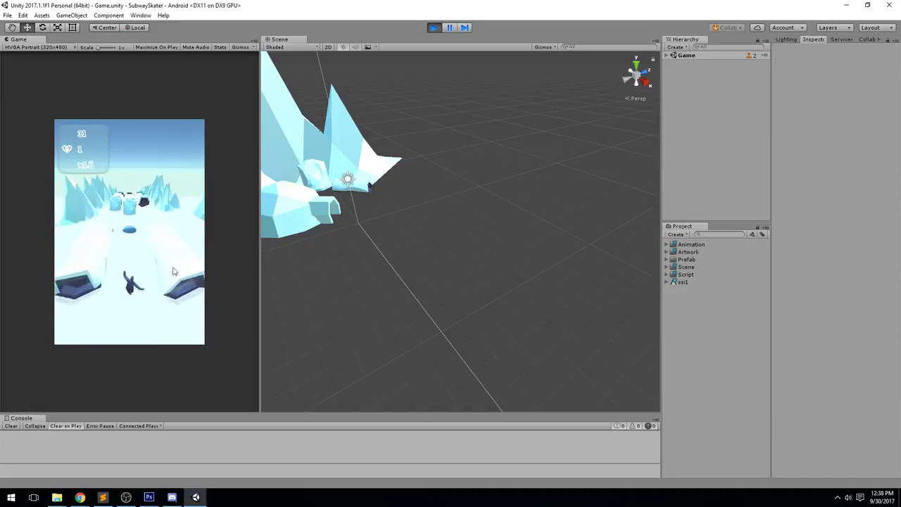
{"action": "left_click_drag", "start_coordinate": [170, 264], "coordinate": [247, 298]}
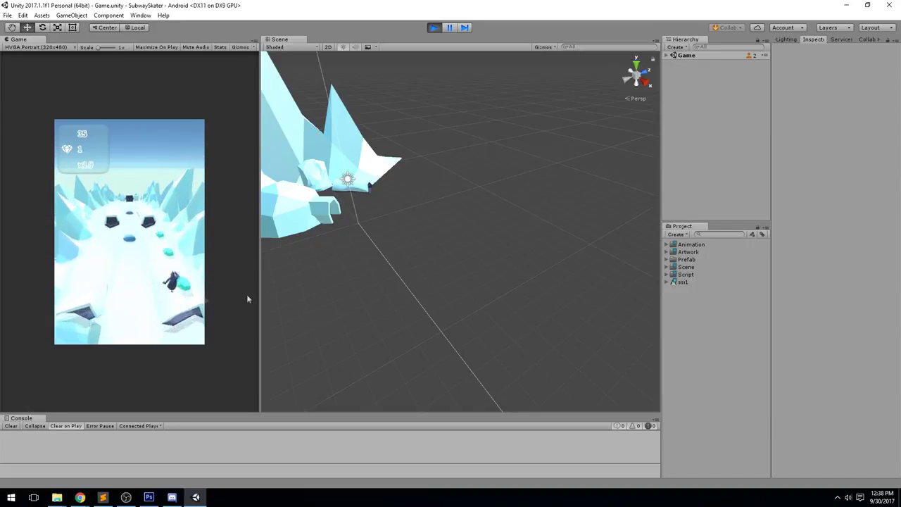
{"action": "left_click_drag", "start_coordinate": [182, 248], "coordinate": [0, 221]}
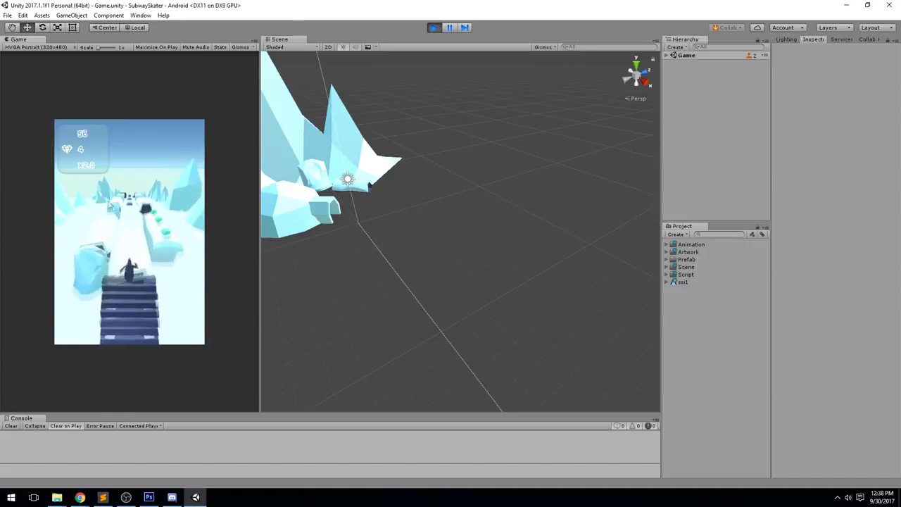
{"action": "left_click_drag", "start_coordinate": [1, 221], "coordinate": [207, 203]}
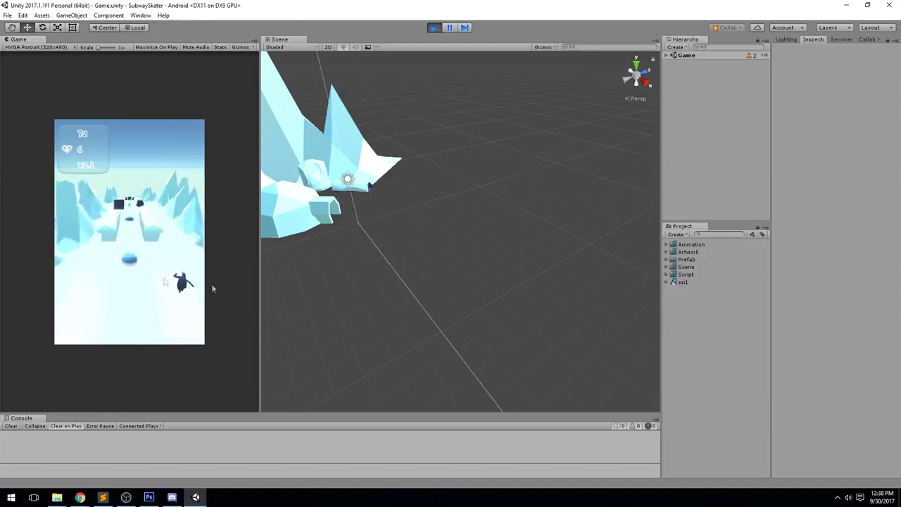